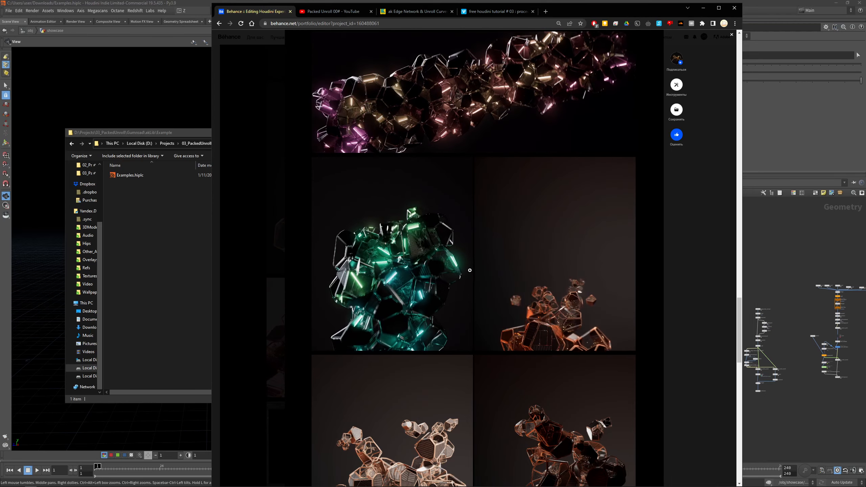
# Switch to the Gumroad page of the ak Edge Network & Unroll Curves HDA and check its title and price field.
pyautogui.click(408, 11)
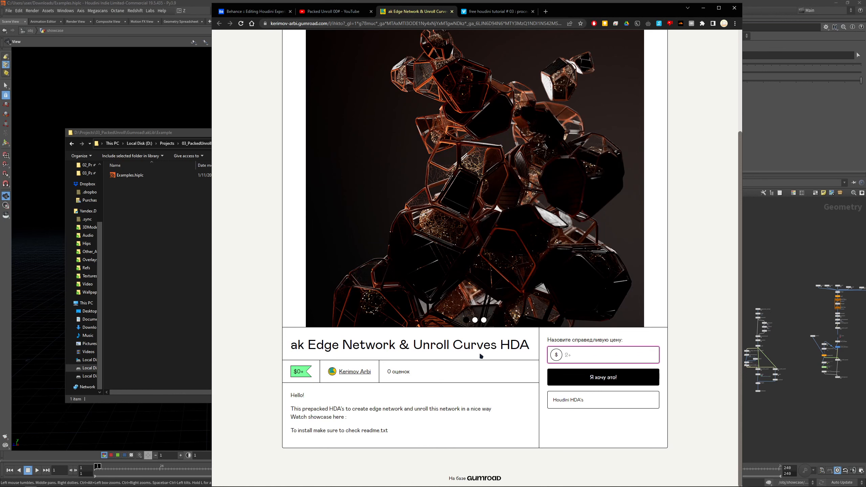
pyautogui.moveTo(528, 346); pyautogui.dragTo(303, 356)
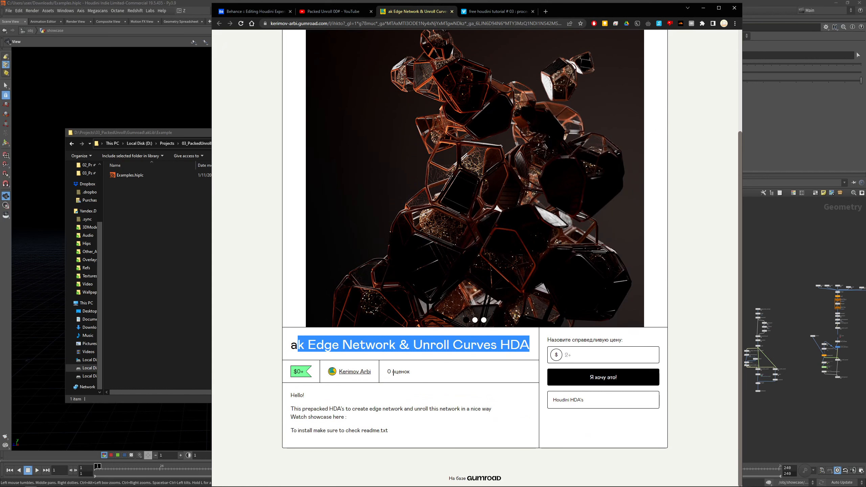
pyautogui.click(596, 354)
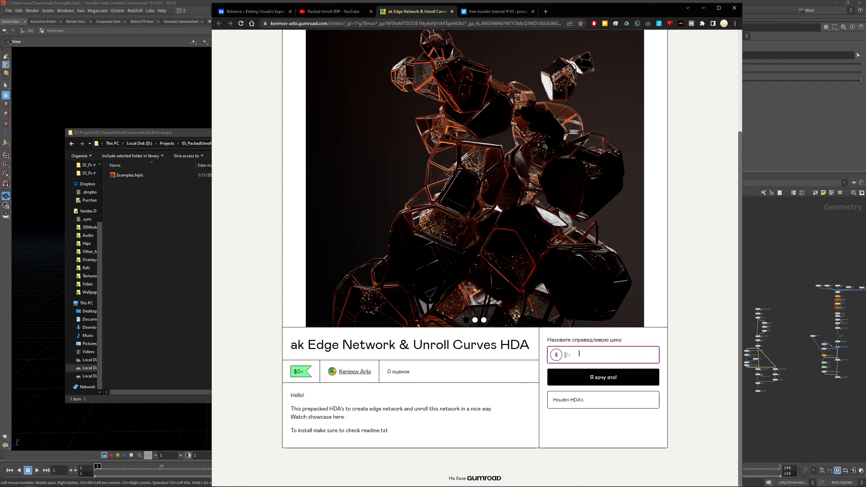
# Open the Packed Unroll 00# video on YouTube and skip through its playback.
pyautogui.click(333, 12)
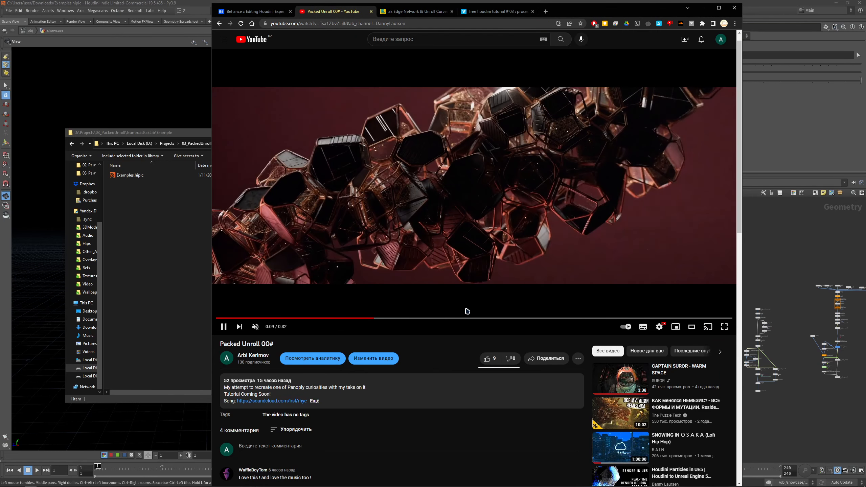
pyautogui.click(464, 318)
pyautogui.click(268, 318)
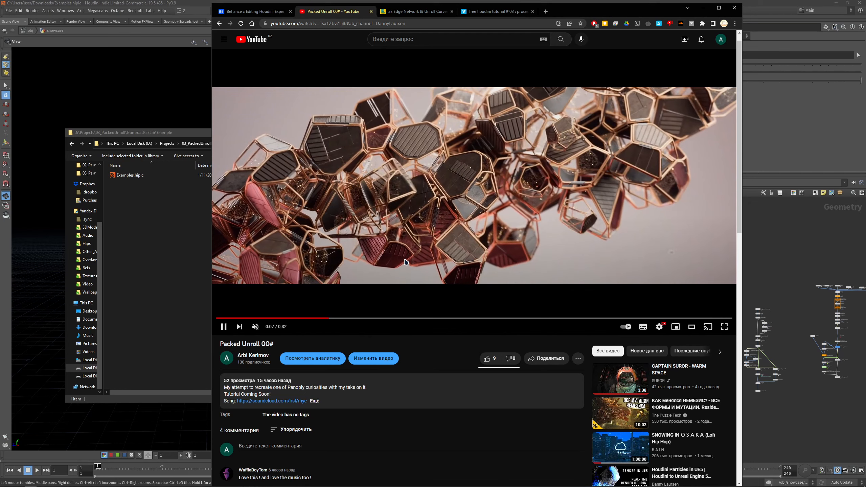
# Look through the Houdini Experiments #001 project on Behance from its start down to the Packed Unroll section.
pyautogui.click(254, 11)
pyautogui.scroll(20, 500, 181)
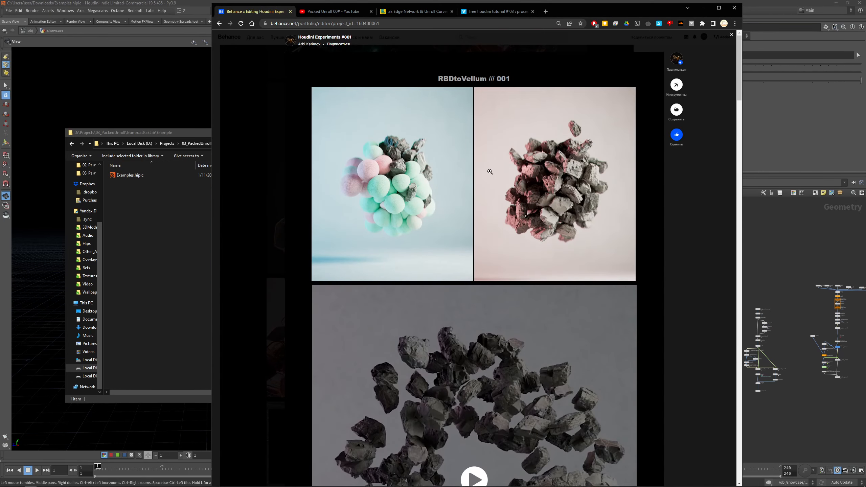
pyautogui.scroll(-15, 372, 93)
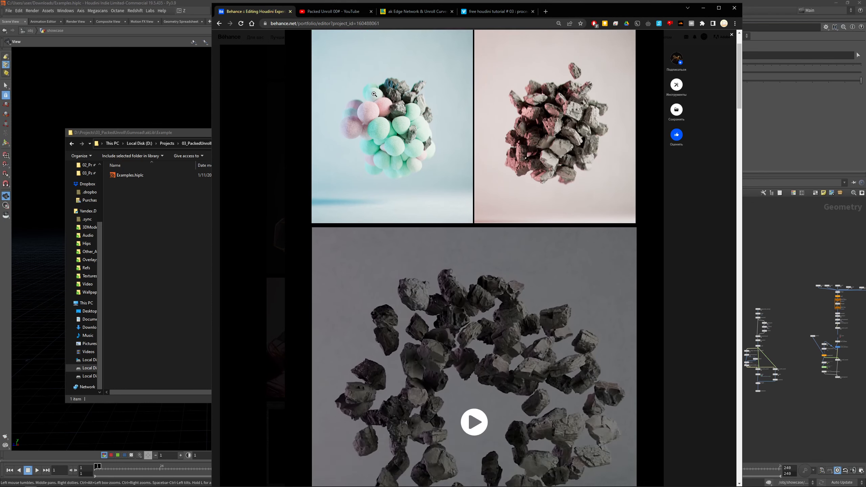
pyautogui.scroll(-20, 387, 94)
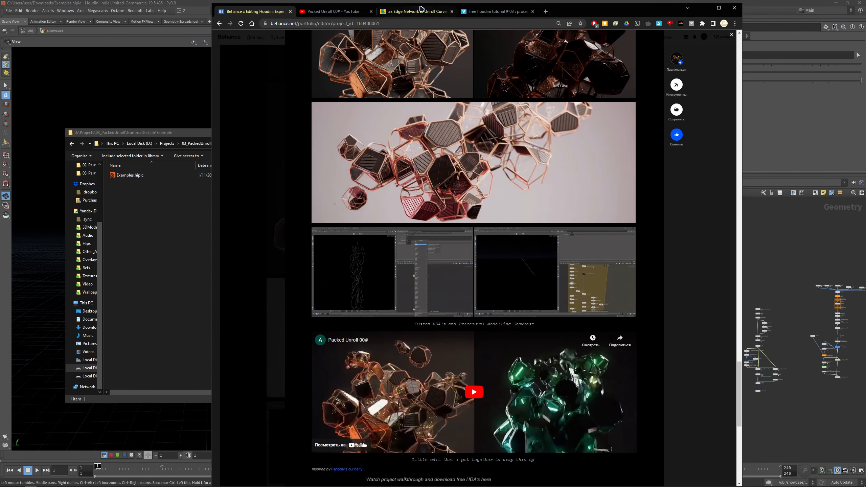
# Return to the Gumroad product page and review the Example, HDA and readme.txt items in the akLib folder.
pyautogui.click(417, 12)
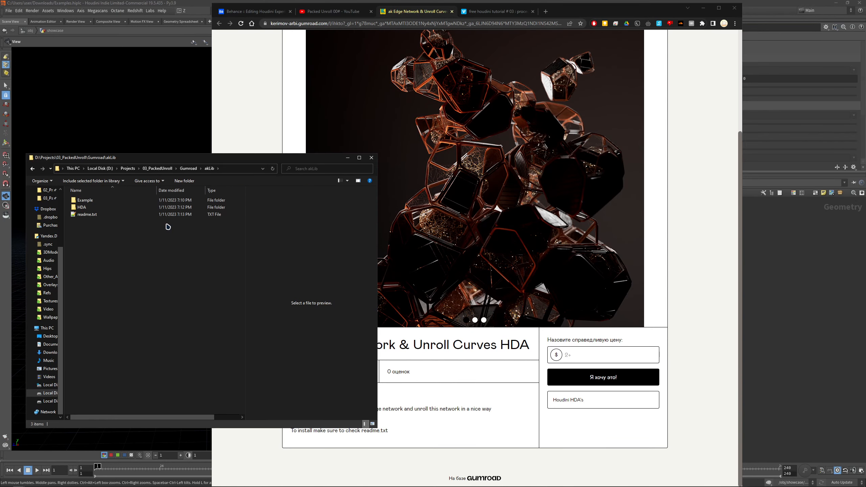
pyautogui.click(383, 338)
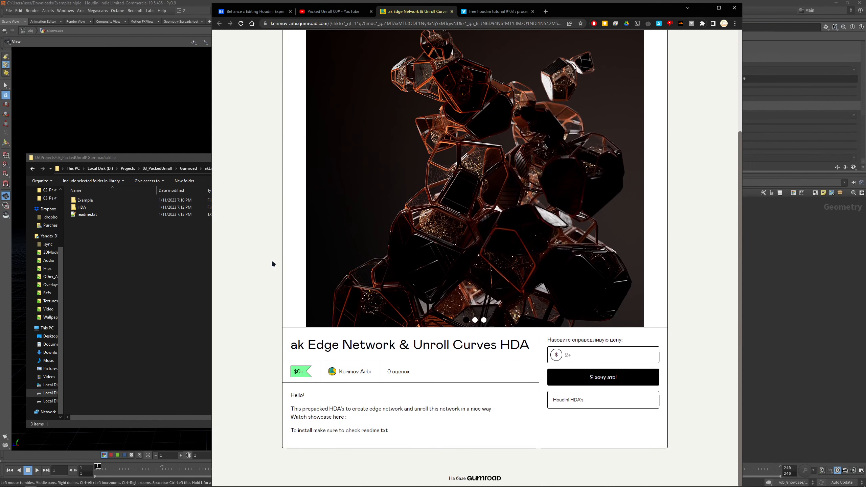
pyautogui.click(102, 249)
pyautogui.click(85, 213)
pyautogui.click(83, 207)
pyautogui.keyDown('shift'); pyautogui.click(91, 201); pyautogui.keyUp('shift')
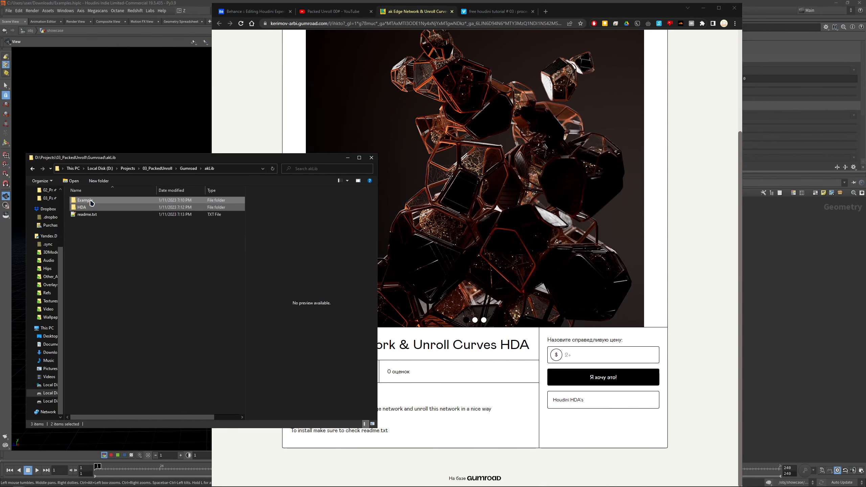
pyautogui.moveTo(156, 242); pyautogui.dragTo(89, 200)
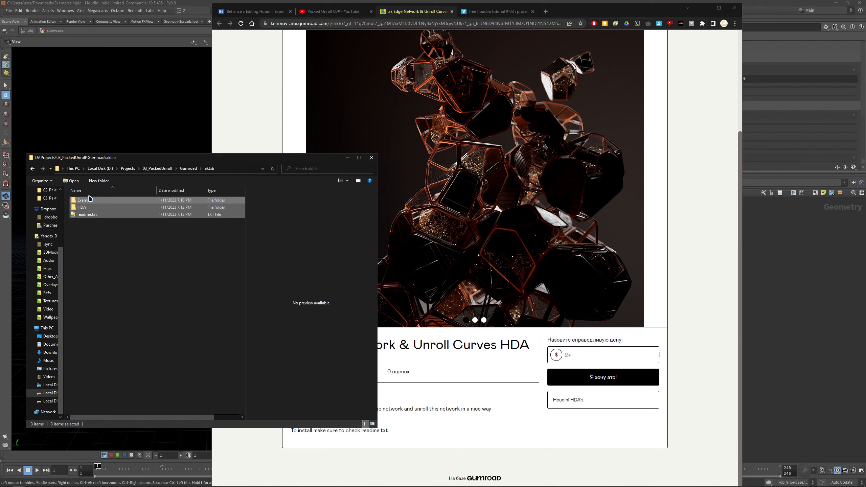
pyautogui.click(109, 231)
# Open the Example folder and select the Examples.hiplc file.
pyautogui.click(89, 202)
pyautogui.doubleClick(89, 202)
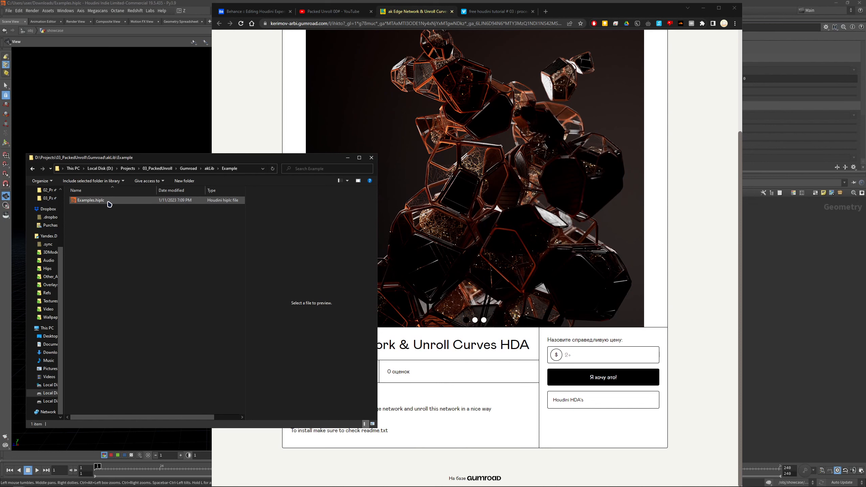
pyautogui.click(109, 202)
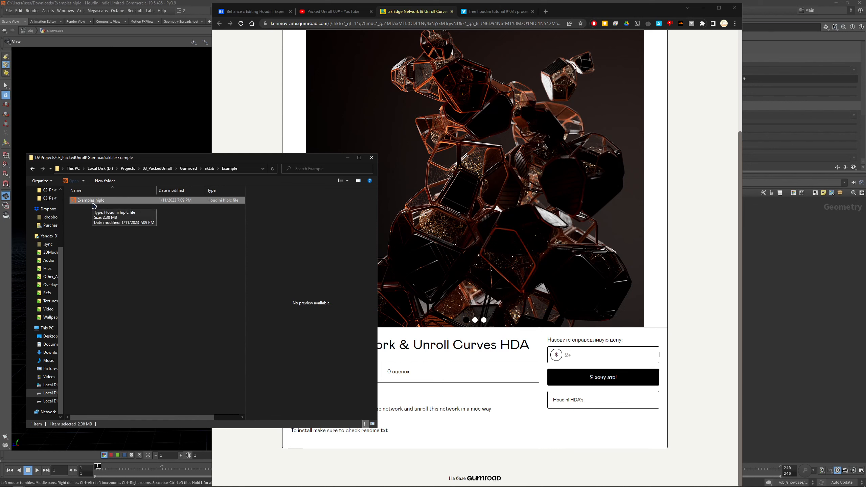
# Go back to akLib, open its HDA folder and select the akLib folder together with akLib.json.
pyautogui.click(209, 168)
pyautogui.doubleClick(87, 207)
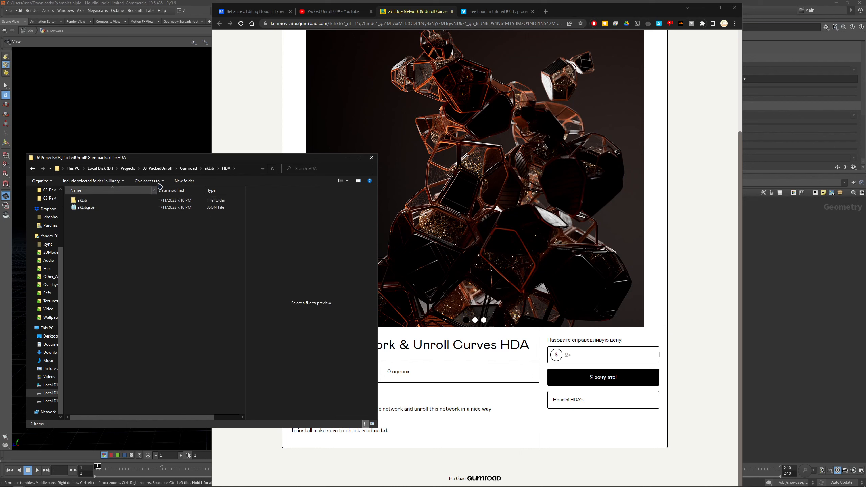
pyautogui.moveTo(145, 235); pyautogui.dragTo(86, 202)
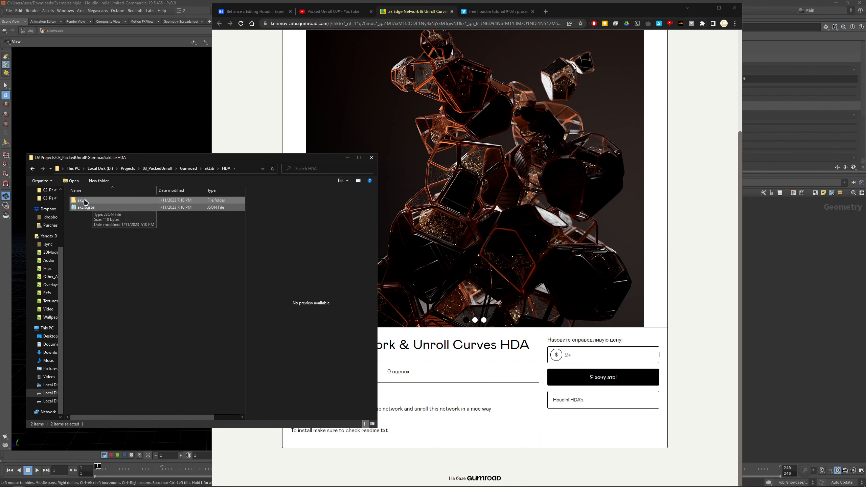
pyautogui.click(150, 236)
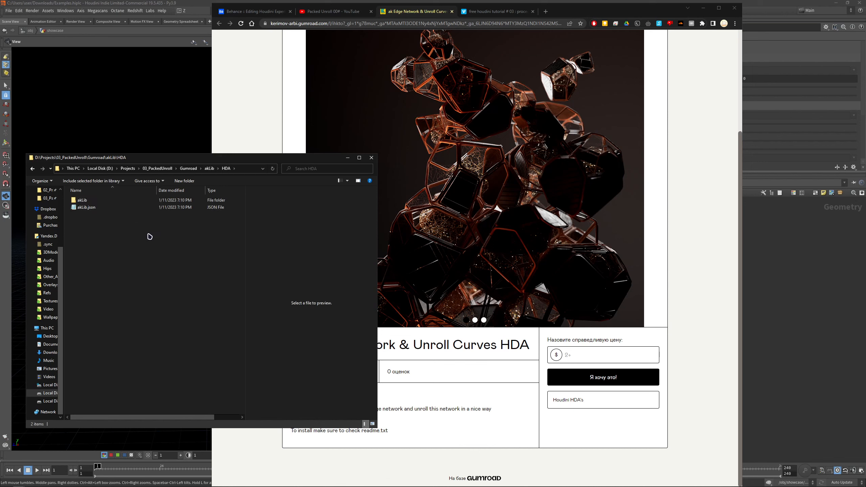
pyautogui.moveTo(117, 219); pyautogui.dragTo(85, 200)
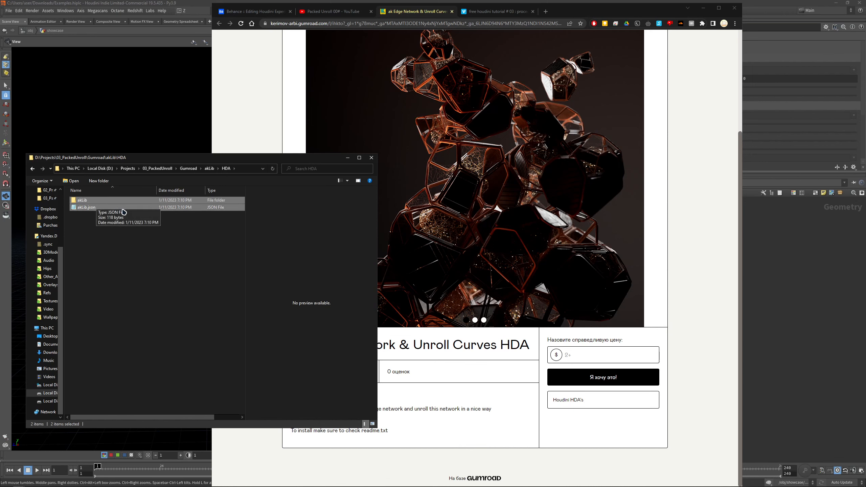
# Bring up the houdini19.5 packages folder beside the HDA folder and reselect the akLib folder and akLib.json.
pyautogui.moveTo(32, 484)
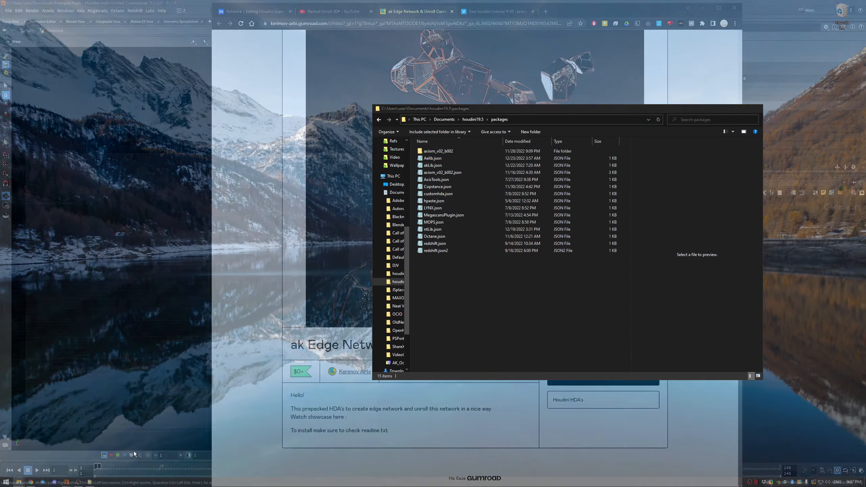
pyautogui.click(134, 454)
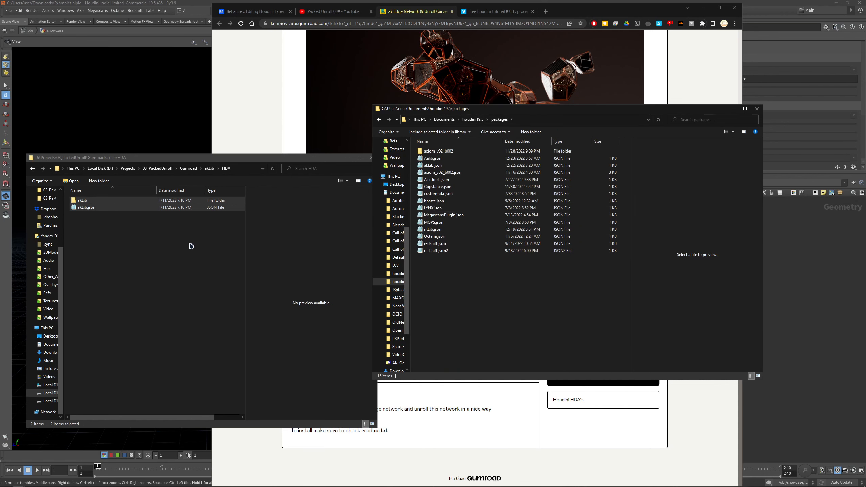
pyautogui.moveTo(165, 229); pyautogui.dragTo(83, 201)
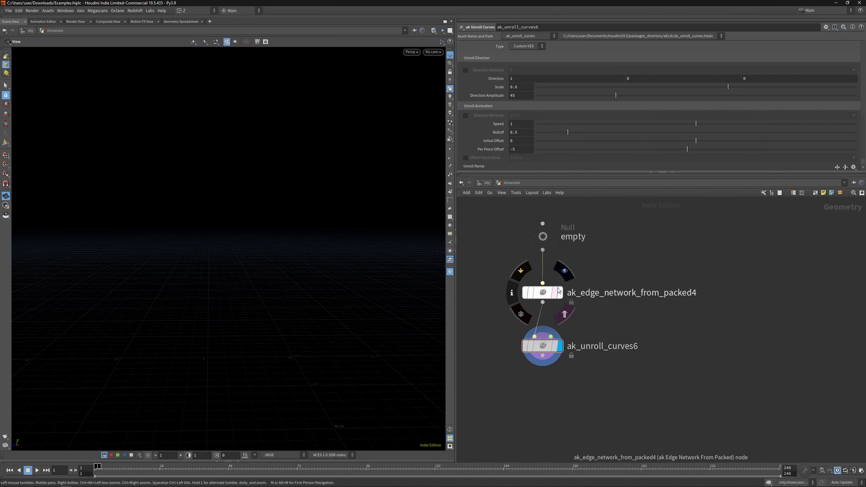
# Display and select the ak_edge_network_from_packed4 node, and do the same for ak_unroll_curves6 to view its parameters.
pyautogui.click(559, 292)
pyautogui.click(545, 293)
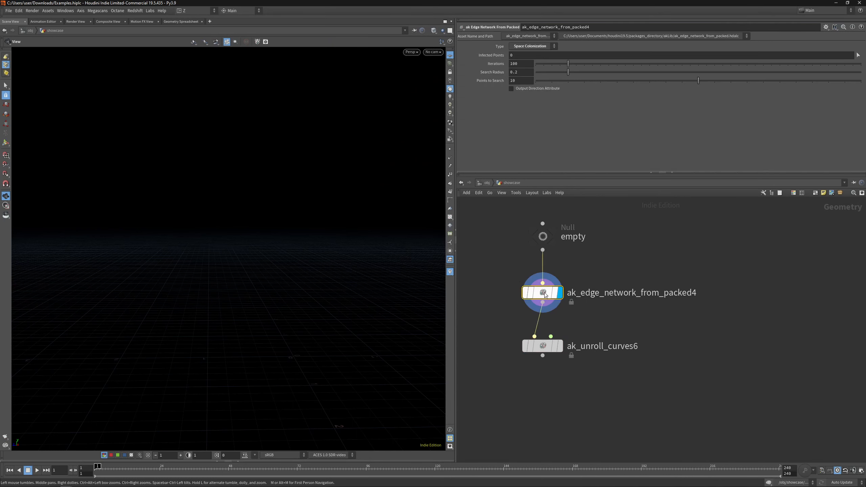
pyautogui.click(559, 346)
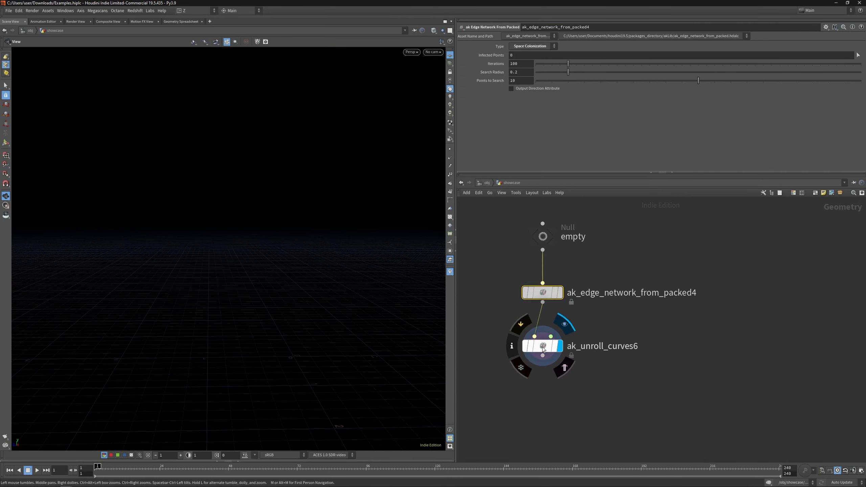
pyautogui.click(543, 350)
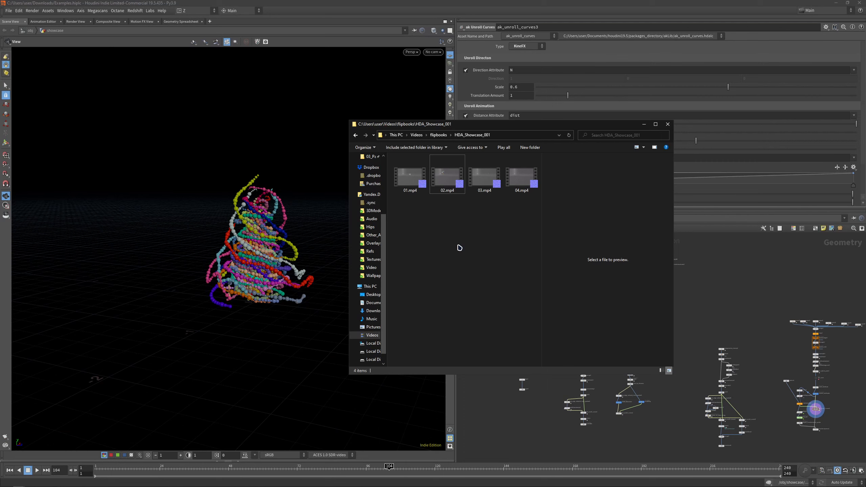
# Look over the showcase network in Houdini, and play 01.mp4 from the HDA_Showcase_001 folder in a player placed over the viewport.
pyautogui.click(301, 209)
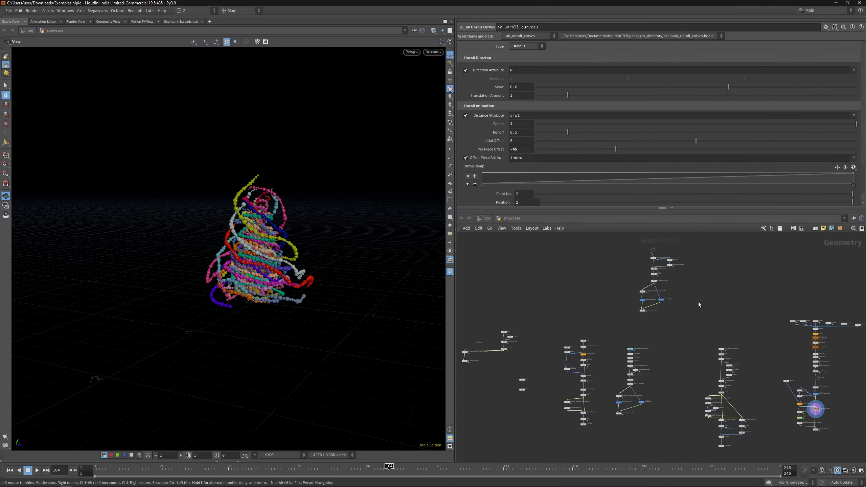
pyautogui.moveTo(673, 312); pyautogui.dragTo(690, 300, button='middle')
pyautogui.hotkey('alt', 'Tab')
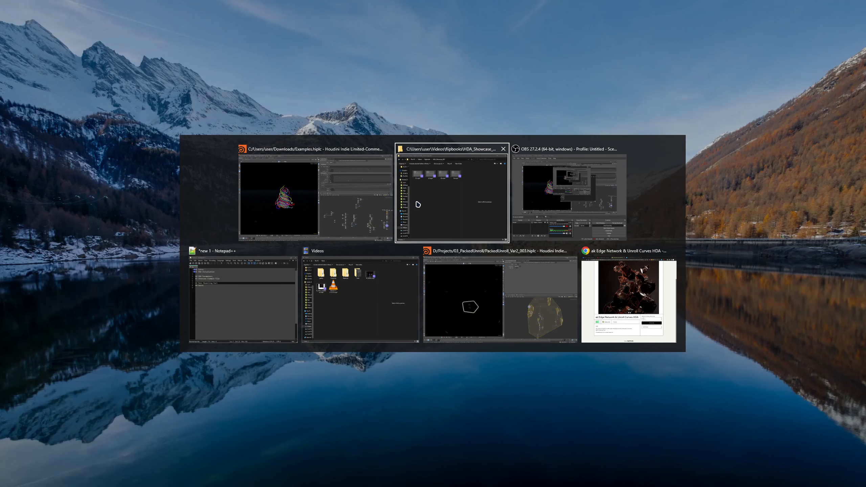
pyautogui.moveTo(526, 209); pyautogui.dragTo(416, 181)
pyautogui.doubleClick(409, 180)
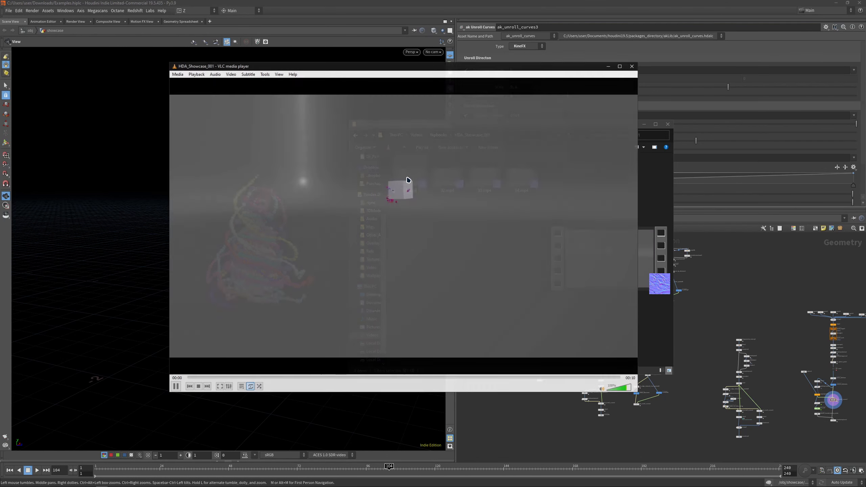
pyautogui.moveTo(339, 229); pyautogui.dragTo(204, 198)
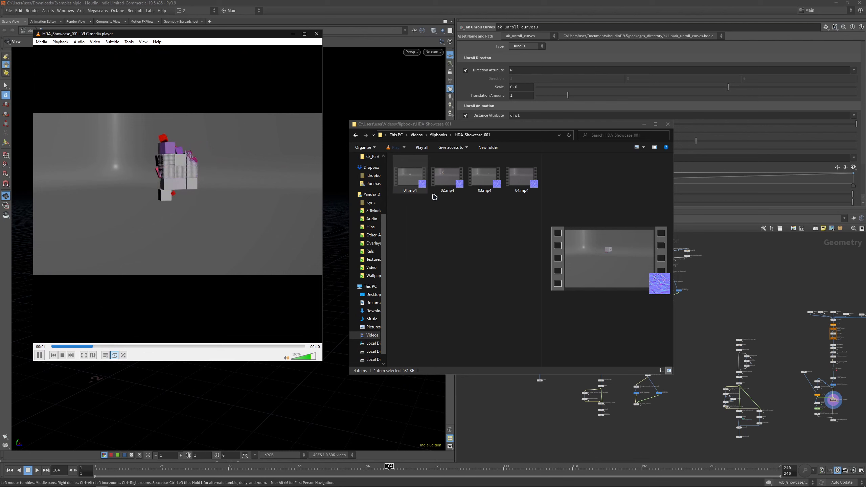
# Play the 02.mp4 showcase clip from the HDA_Showcase_001 folder and close the player.
pyautogui.click(451, 180)
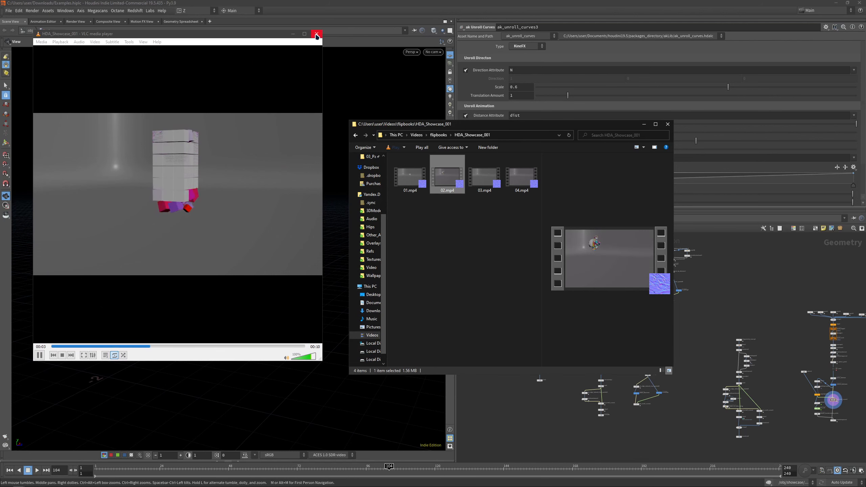
pyautogui.doubleClick(449, 179)
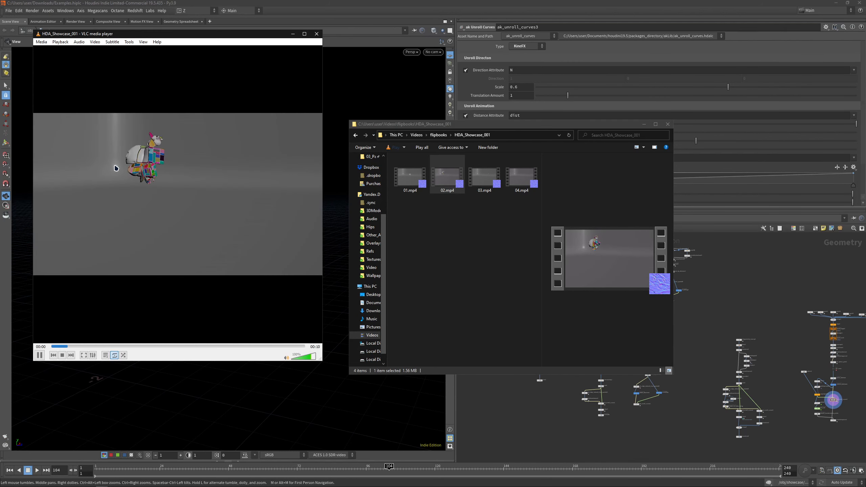
pyautogui.scroll(7, 143, 167)
pyautogui.scroll(-9, 162, 159)
pyautogui.click(316, 33)
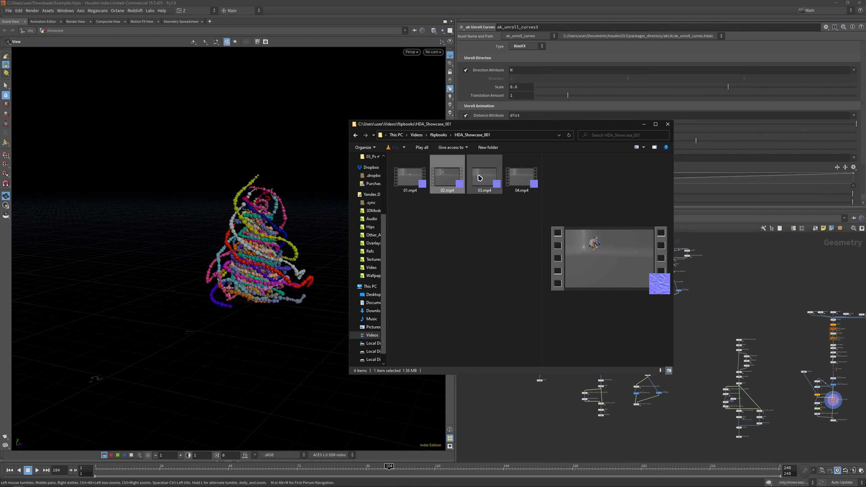
# Play the 03.mp4 and 04.mp4 showcase clips and close the player.
pyautogui.doubleClick(479, 176)
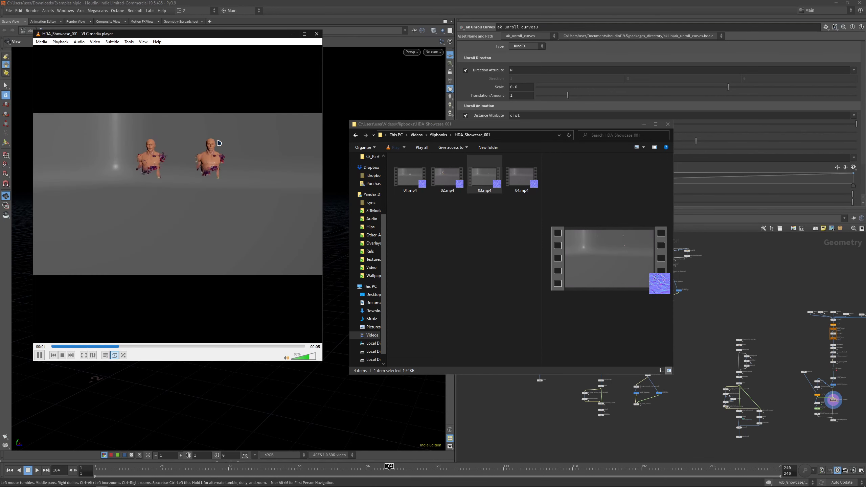
pyautogui.doubleClick(521, 177)
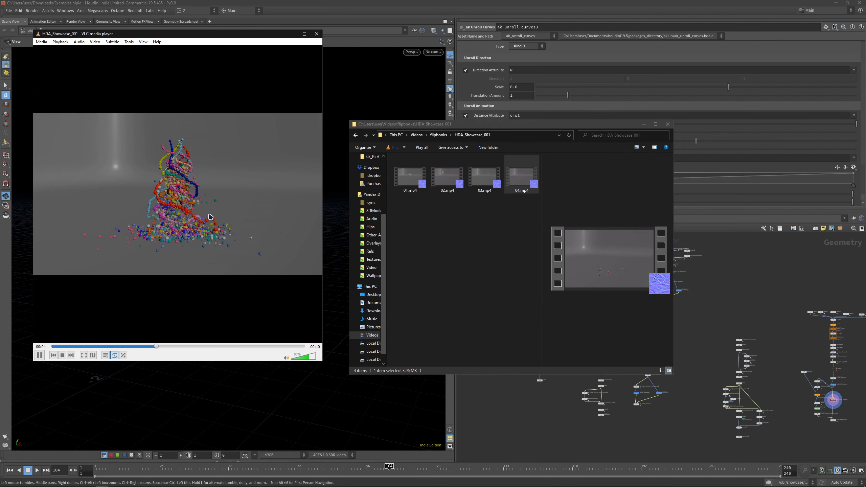
pyautogui.click(316, 34)
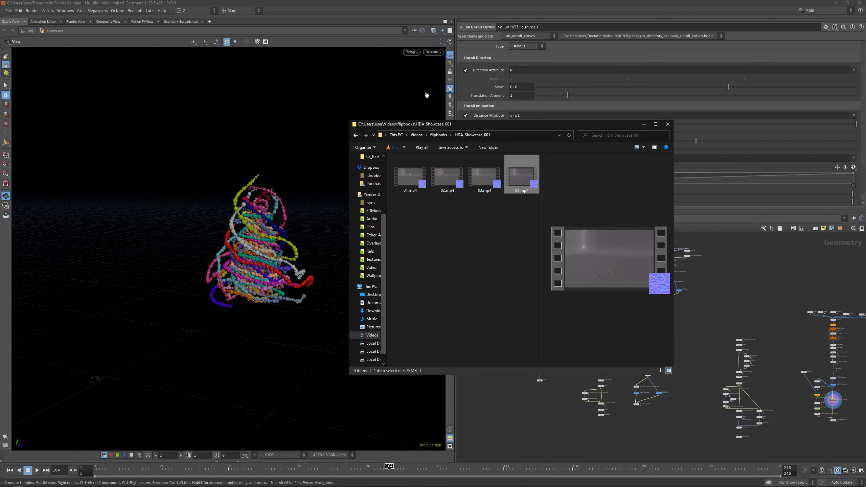
# Return to the showcase network and delete the edge network and unroll curves nodes attached to the box3 fracture chain.
pyautogui.click(734, 289)
pyautogui.moveTo(519, 306); pyautogui.dragTo(556, 284, button='middle')
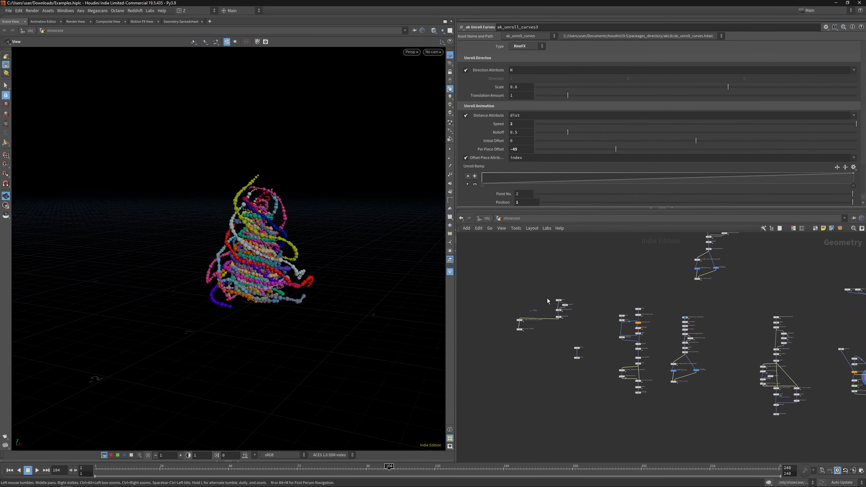
pyautogui.scroll(4, 530, 322)
pyautogui.moveTo(497, 352); pyautogui.dragTo(546, 320)
pyautogui.moveTo(618, 326); pyautogui.dragTo(557, 271)
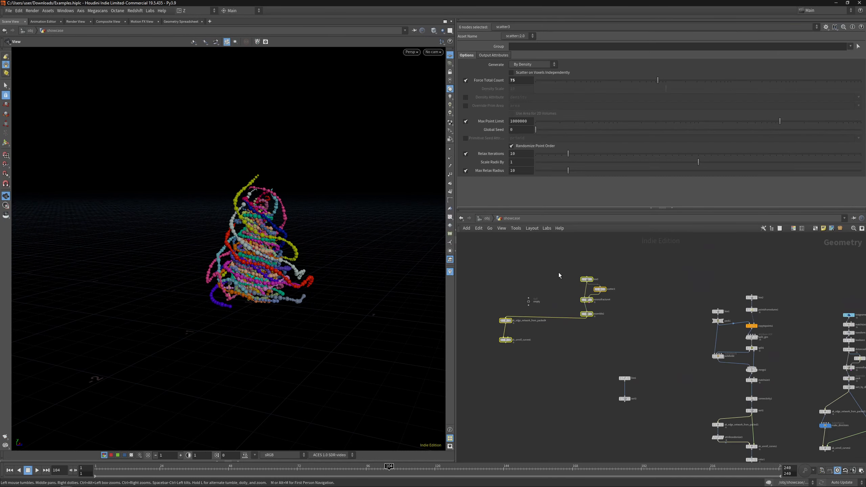
pyautogui.moveTo(538, 361); pyautogui.dragTo(499, 309)
pyautogui.press('Delete')
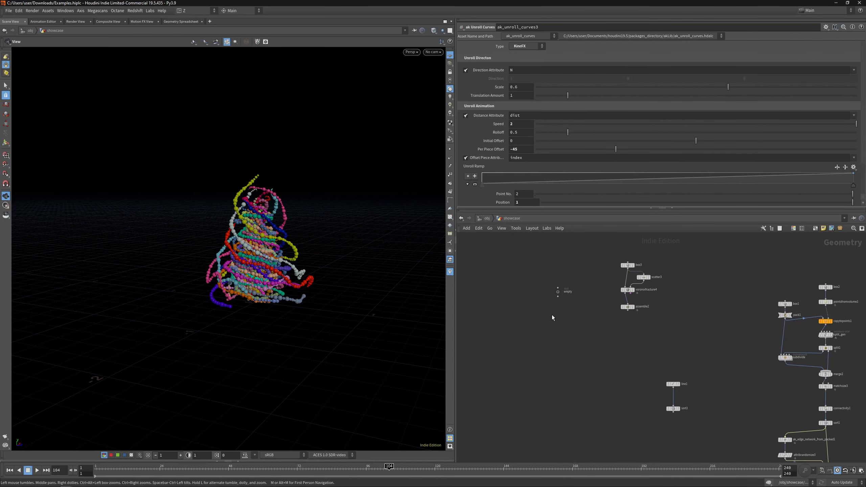
# Add an ak Edge Network From Packed node beside assemble2 and an ak Unroll Curves node below it.
pyautogui.scroll(4, 514, 325)
pyautogui.press('Tab')
pyautogui.moveTo(520, 114)
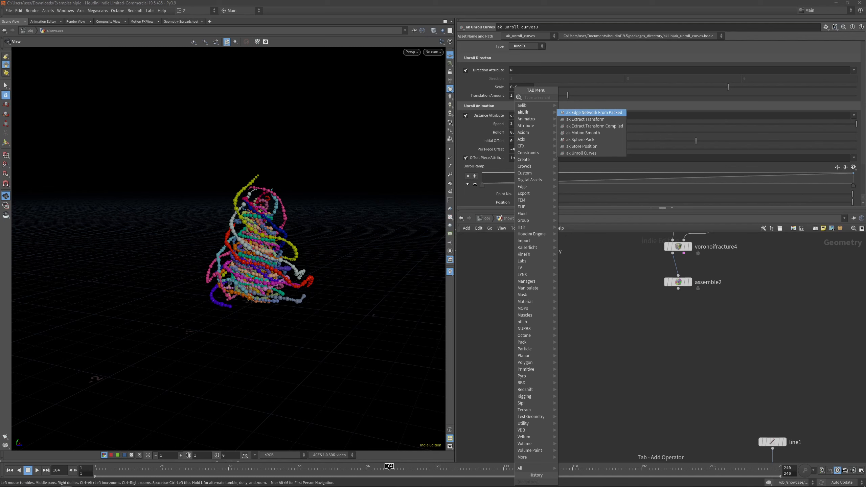
pyautogui.click(585, 113)
pyautogui.click(517, 290)
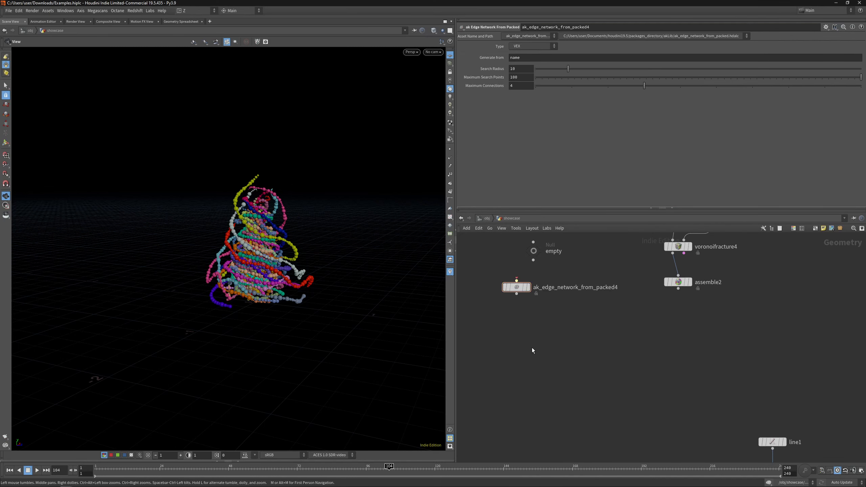
pyautogui.press('Tab')
pyautogui.moveTo(580, 112)
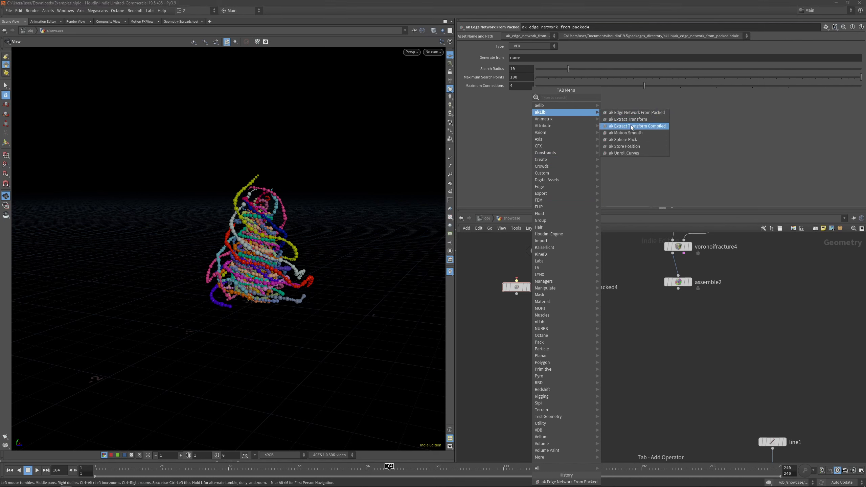
pyautogui.click(624, 153)
pyautogui.click(543, 368)
# Display the assemble2 node in the viewport and switch the viewport shading to wireframe.
pyautogui.moveTo(517, 288); pyautogui.dragTo(580, 282)
pyautogui.moveTo(707, 264); pyautogui.dragTo(600, 316, button='middle')
pyautogui.scroll(-1, 670, 277)
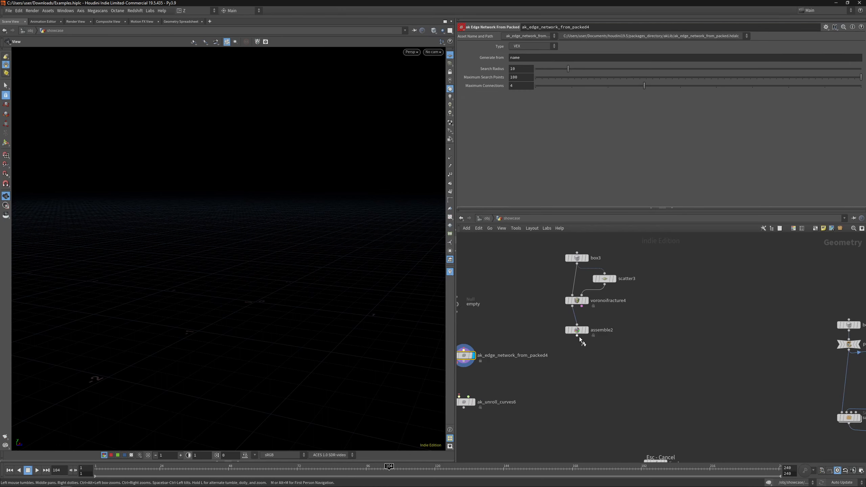
pyautogui.click(586, 330)
pyautogui.scroll(-1, 287, 231)
pyautogui.hotkey('shift', 'w')
pyautogui.scroll(1, 288, 255)
pyautogui.moveTo(288, 255); pyautogui.dragTo(266, 296)
# Add an Exploded View node fed by assemble2 and display it.
pyautogui.moveTo(551, 345); pyautogui.dragTo(596, 298, button='middle')
pyautogui.press('Tab')
pyautogui.write('ex')
pyautogui.click(690, 97)
pyautogui.click(568, 284)
pyautogui.moveTo(568, 278); pyautogui.dragTo(618, 289)
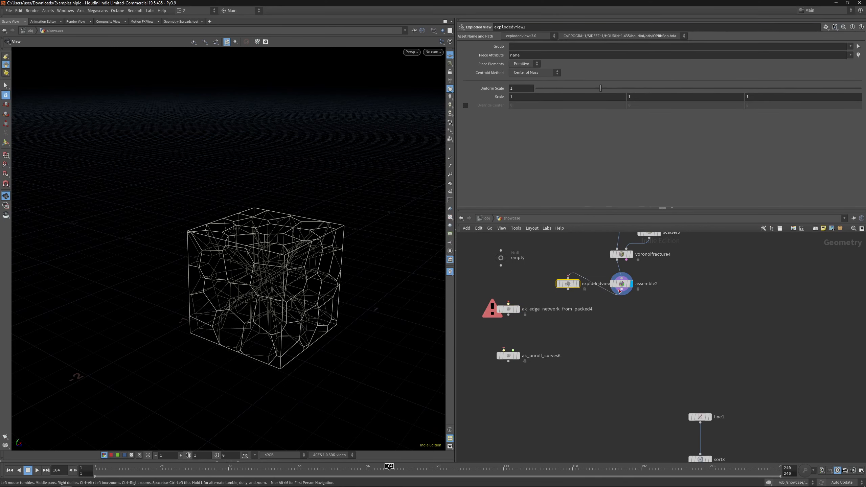
pyautogui.click(577, 284)
# Inspect voronoifracture4 and the exploded pieces, switch the viewport back to shaded display, and reselect explodedview1.
pyautogui.moveTo(578, 284); pyautogui.dragTo(538, 334, button='middle')
pyautogui.moveTo(554, 295); pyautogui.dragTo(616, 319)
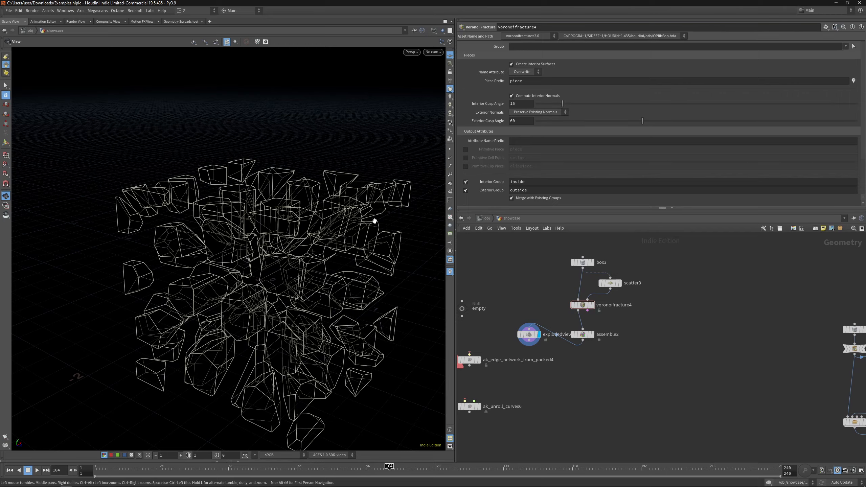
pyautogui.moveTo(374, 221)
pyautogui.mouseDown()
pyautogui.moveTo(268, 180)
pyautogui.moveTo(329, 183)
pyautogui.moveTo(259, 205)
pyautogui.mouseUp()
pyautogui.hotkey('shift', 'w')
pyautogui.click(529, 334)
# Connect assemble2 to the input of ak_edge_network_from_packed4 and display that node.
pyautogui.moveTo(477, 363); pyautogui.dragTo(506, 337, button='middle')
pyautogui.moveTo(506, 337)
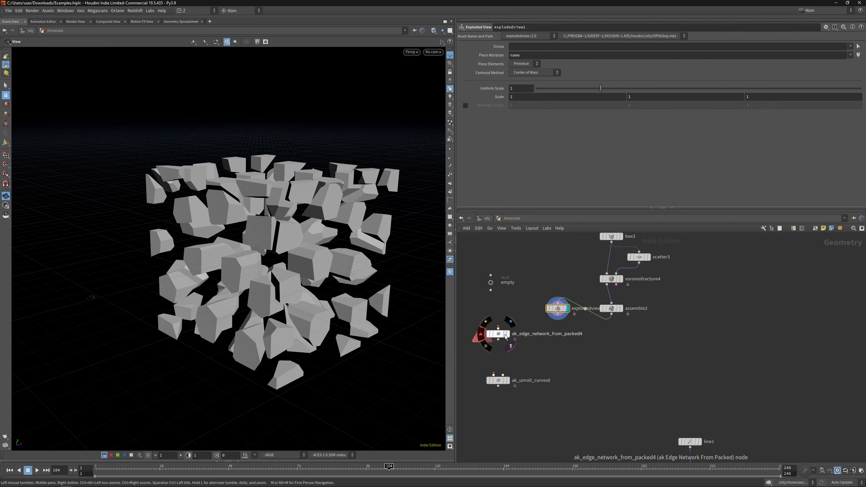
pyautogui.moveTo(506, 337)
pyautogui.mouseDown()
pyautogui.moveTo(581, 350)
pyautogui.moveTo(512, 345)
pyautogui.mouseUp()
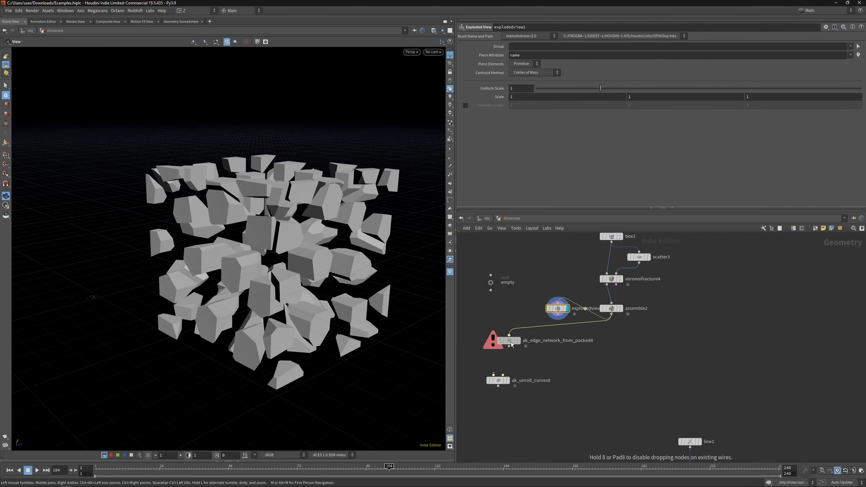
pyautogui.moveTo(513, 344)
pyautogui.scroll(3, 514, 345)
pyautogui.click(520, 339)
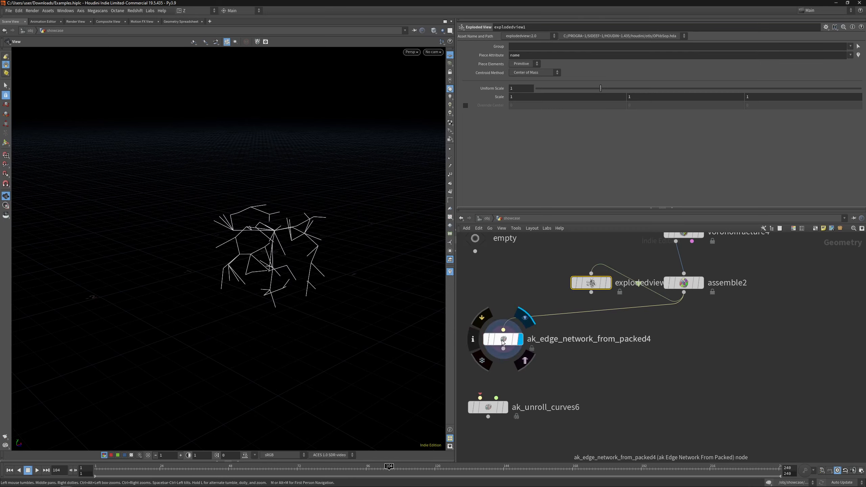
# Select ak_edge_network_from_packed4, turn on point numbers in the viewport, and examine how the edges connect the points.
pyautogui.click(512, 339)
pyautogui.press('f')
pyautogui.moveTo(287, 202); pyautogui.dragTo(297, 223)
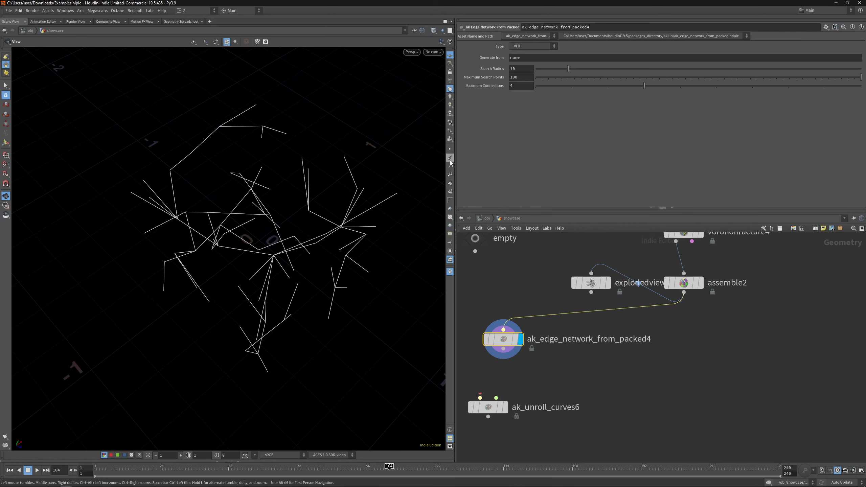
pyautogui.moveTo(443, 178); pyautogui.dragTo(185, 222)
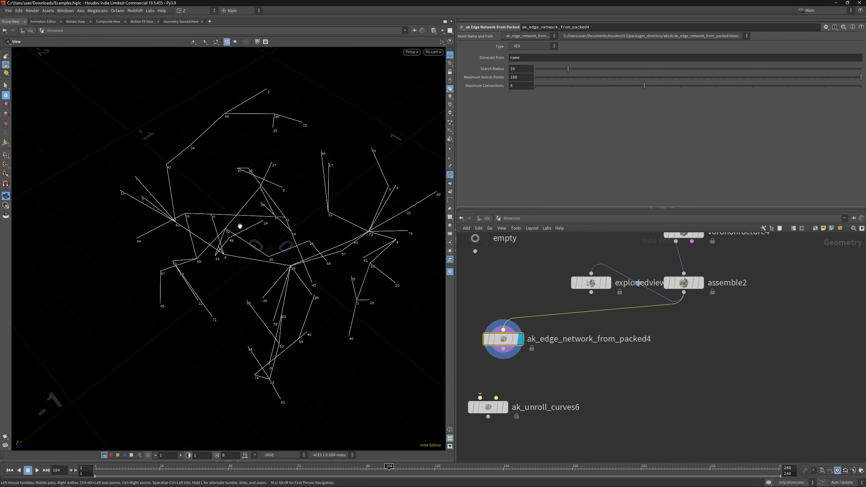
pyautogui.moveTo(239, 226); pyautogui.dragTo(103, 202)
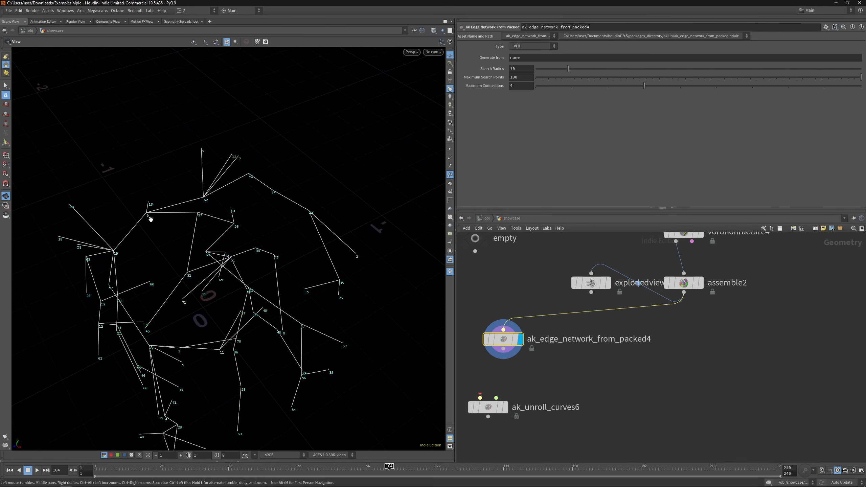
pyautogui.moveTo(278, 258); pyautogui.dragTo(222, 182)
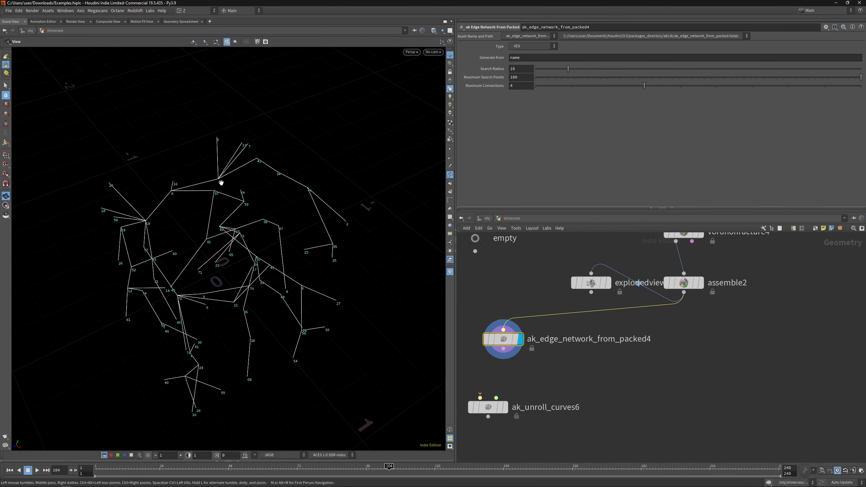
# Try the Space Colonization type on ak_edge_network_from_packed4 and return it to VEX.
pyautogui.click(526, 47)
pyautogui.click(529, 67)
pyautogui.click(529, 48)
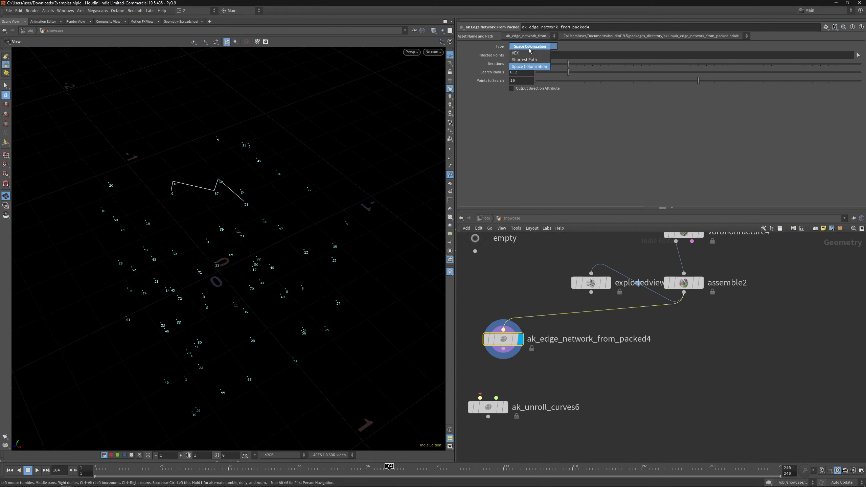
pyautogui.click(527, 52)
# Compare the Shortest Path and VEX types on ak_edge_network_from_packed4, leaving it on Shortest Path.
pyautogui.click(527, 47)
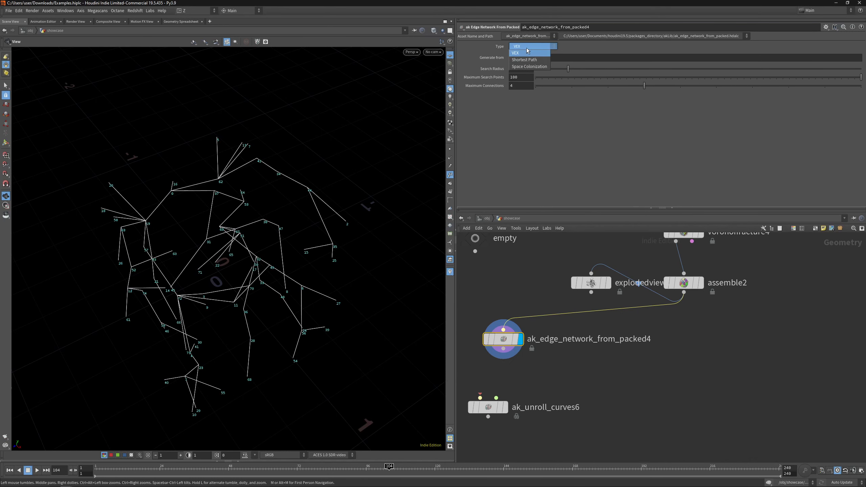
pyautogui.click(528, 61)
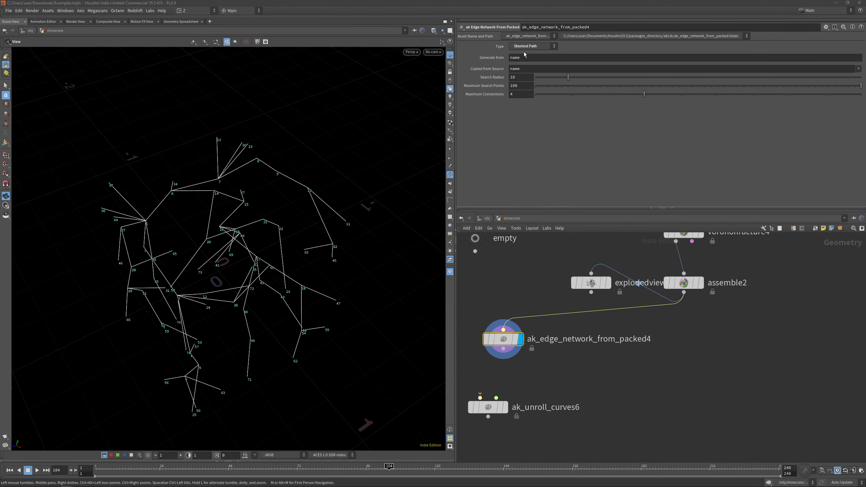
pyautogui.click(522, 48)
pyautogui.click(520, 54)
pyautogui.click(525, 47)
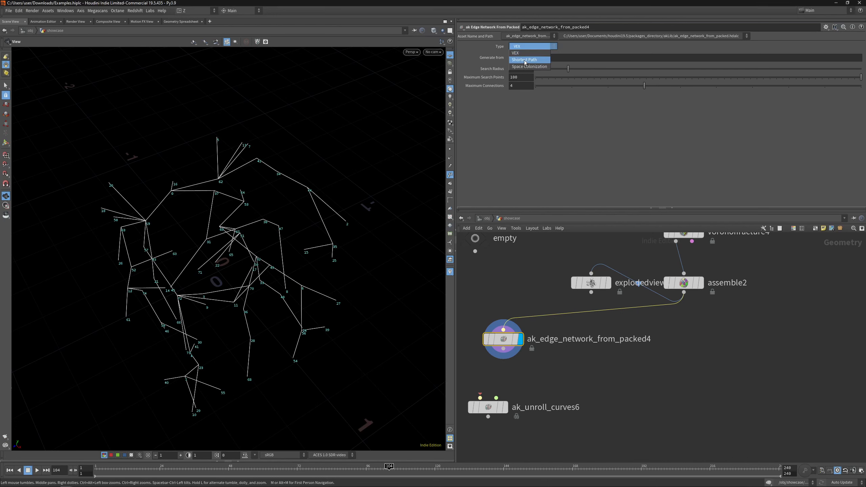
pyautogui.click(526, 60)
pyautogui.click(524, 49)
pyautogui.click(525, 60)
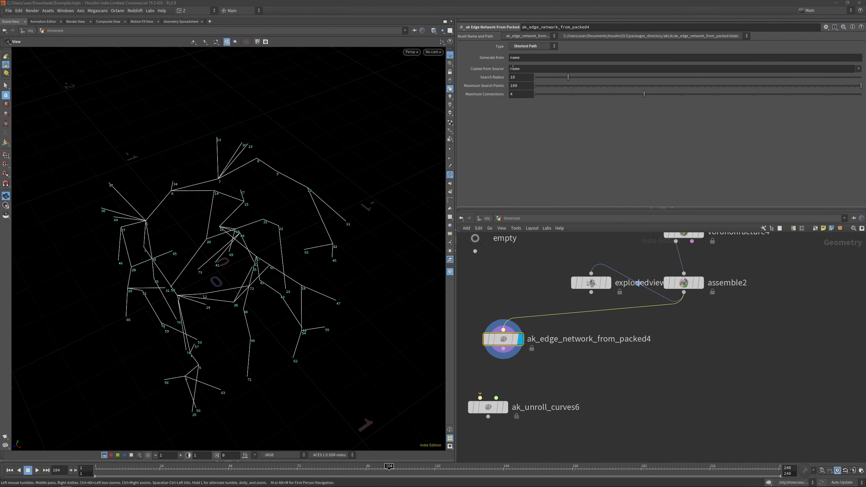
# Select ak_unroll_curves6 and look over its parameters and the Custom VEX and KineFX type options.
pyautogui.moveTo(544, 364); pyautogui.dragTo(548, 318, button='middle')
pyautogui.moveTo(493, 360); pyautogui.dragTo(508, 376)
pyautogui.click(521, 47)
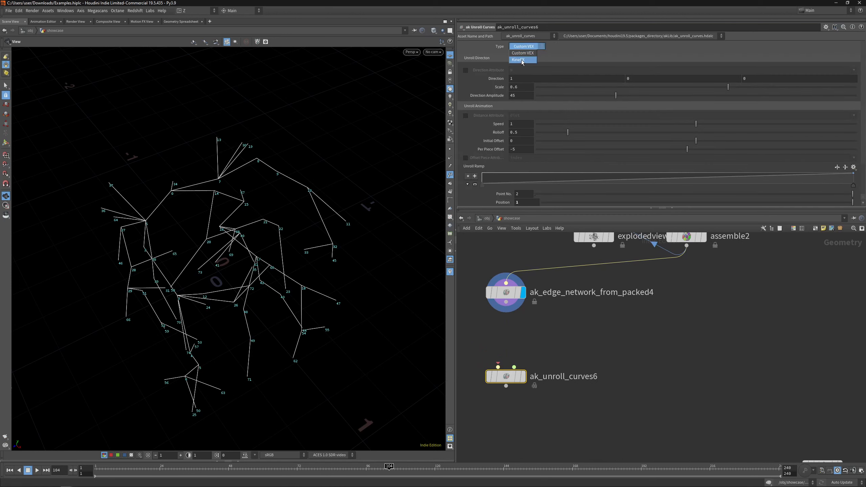
pyautogui.moveTo(584, 353); pyautogui.dragTo(473, 395)
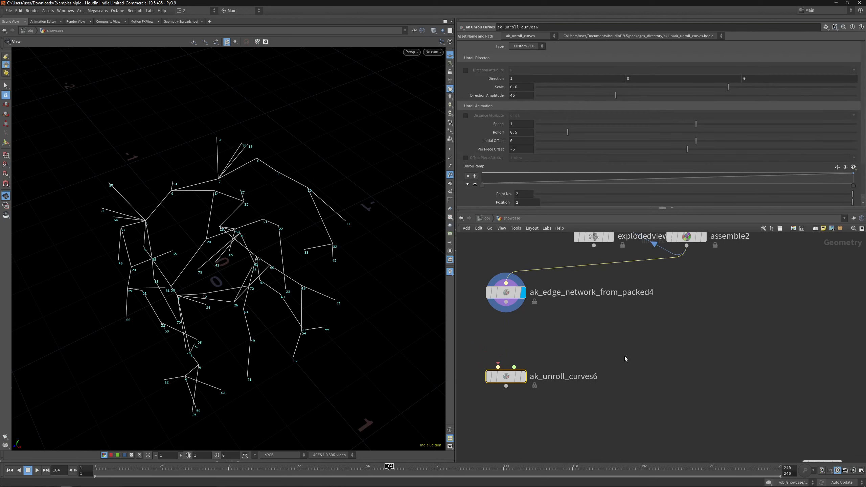
pyautogui.moveTo(625, 356); pyautogui.dragTo(477, 405)
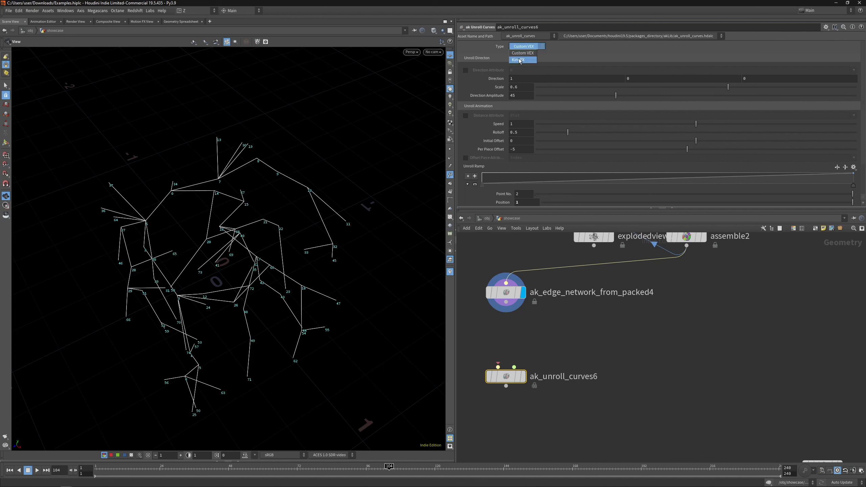
pyautogui.click(519, 60)
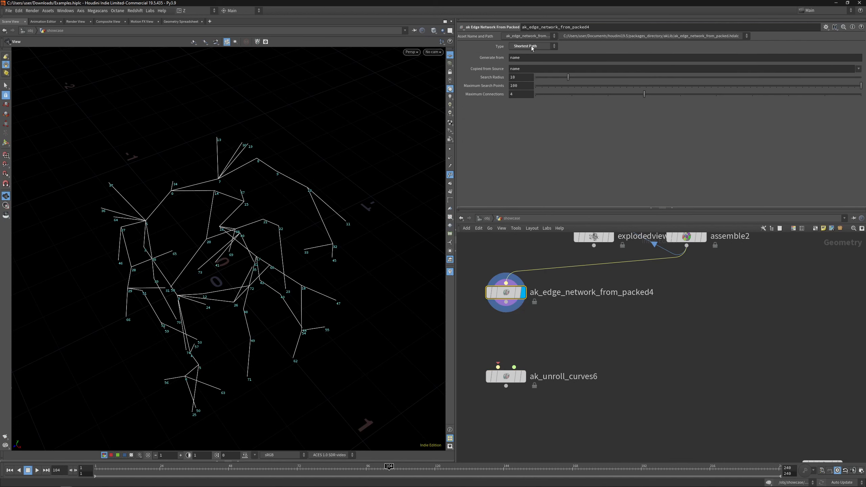
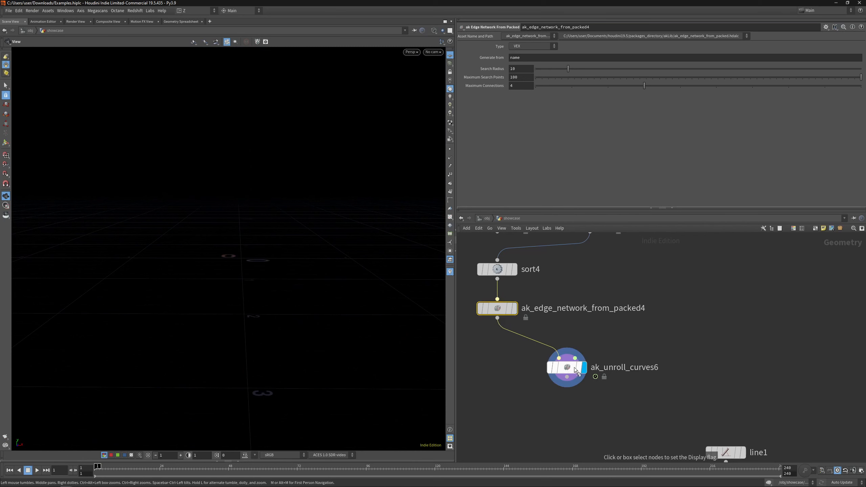
# Return the ak_unroll_curves6 playback to frame 1, and display ak_edge_network_from_packed4 and view its node info.
pyautogui.moveTo(573, 367); pyautogui.dragTo(570, 379)
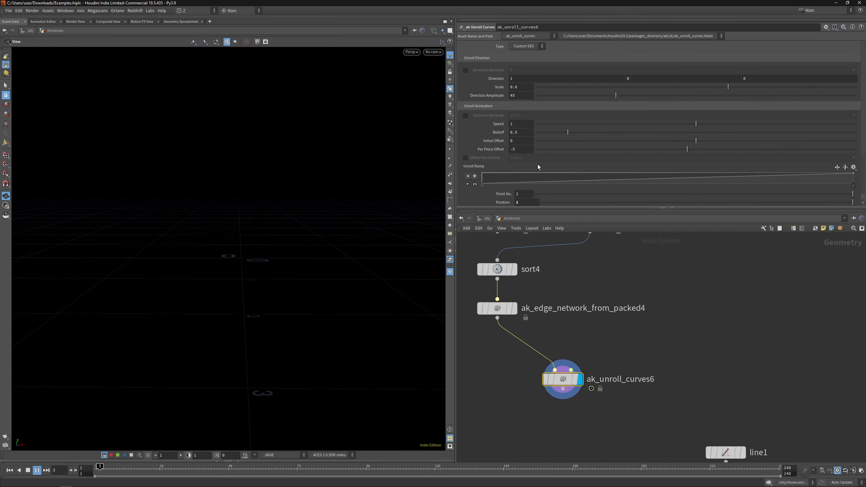
pyautogui.hotkey('ctrl', 'Up')
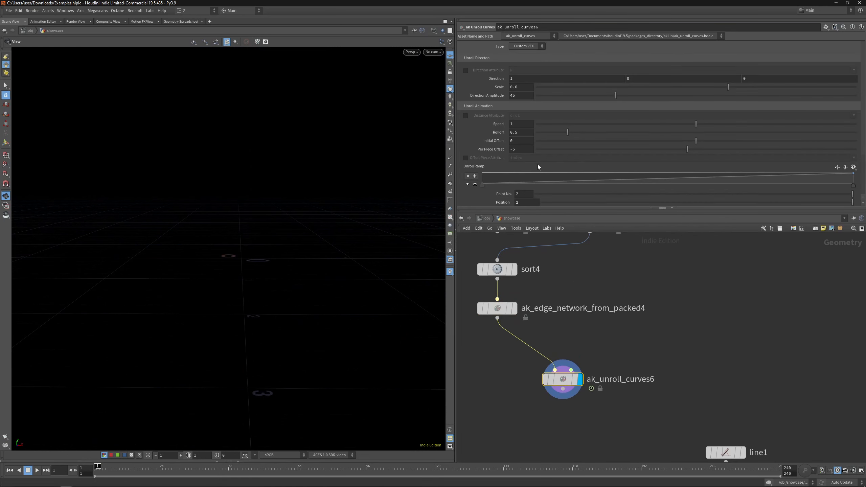
pyautogui.click(509, 311)
pyautogui.click(501, 309)
pyautogui.middleClick(501, 308)
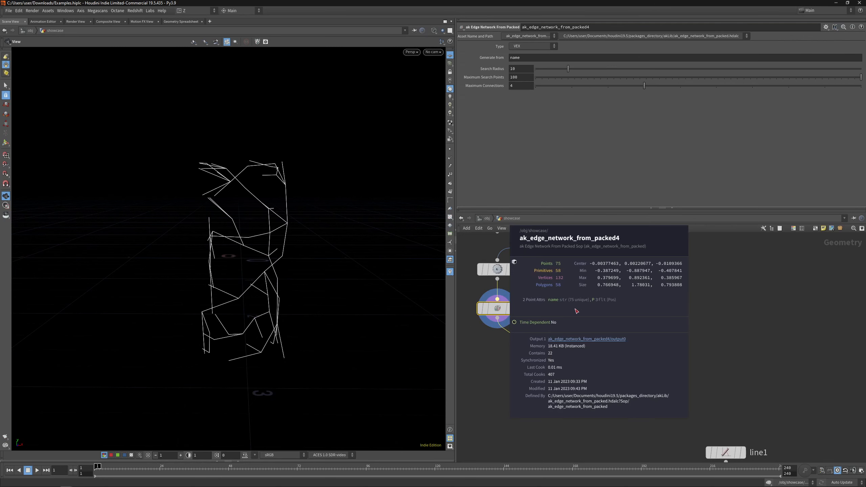
pyautogui.moveTo(239, 218); pyautogui.dragTo(286, 228)
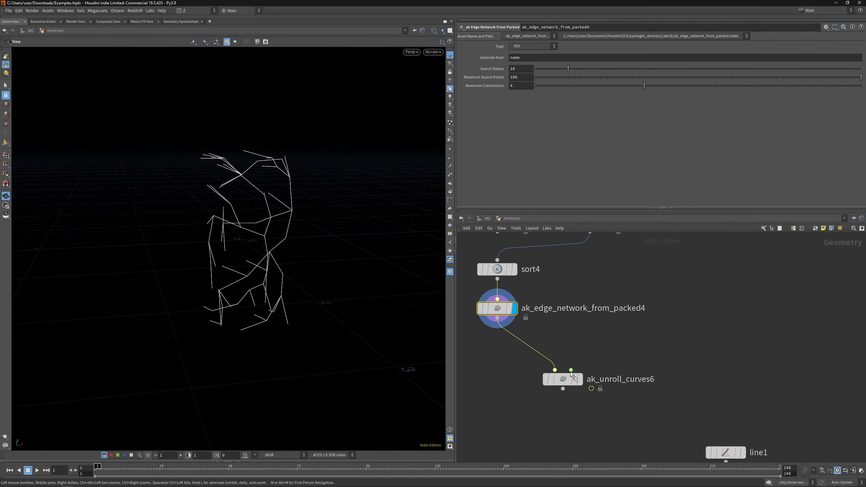
# Display ak_unroll_curves6, look inside its internal network, and return to the showcase network.
pyautogui.click(579, 379)
pyautogui.doubleClick(564, 379)
pyautogui.moveTo(574, 335); pyautogui.dragTo(538, 330, button='middle')
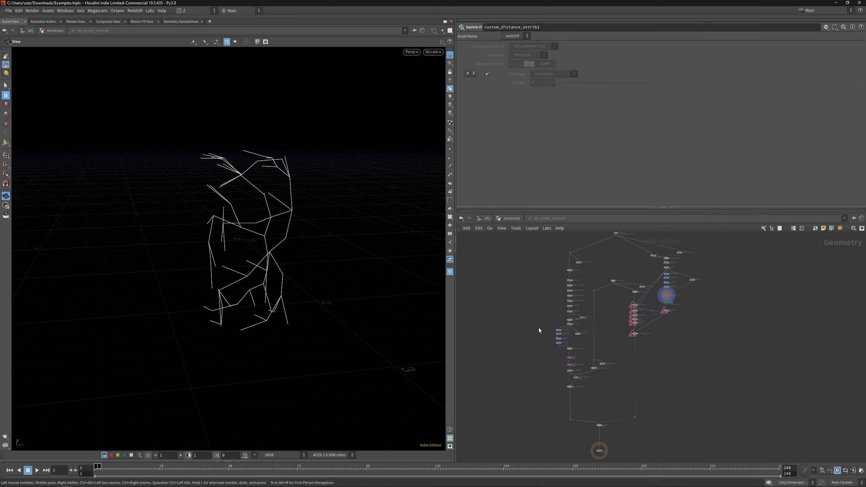
pyautogui.press('u')
# Try the KineFX type on ak_unroll_curves6 and restore it to Custom VEX.
pyautogui.click(526, 56)
pyautogui.click(527, 47)
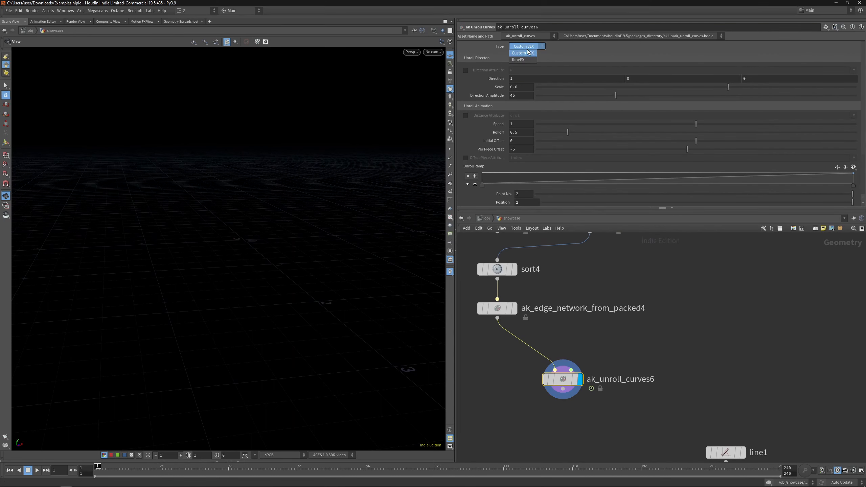
pyautogui.click(526, 60)
pyautogui.click(527, 47)
pyautogui.click(527, 53)
# Play the ak_unroll_curves6 animation, stop it, and display the assemble2 node.
pyautogui.scroll(-2, 551, 326)
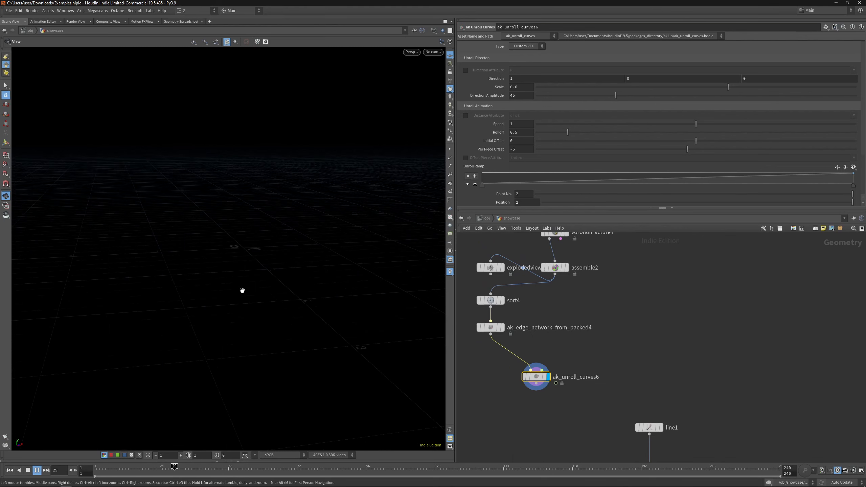
pyautogui.press('Up')
pyautogui.click(567, 268)
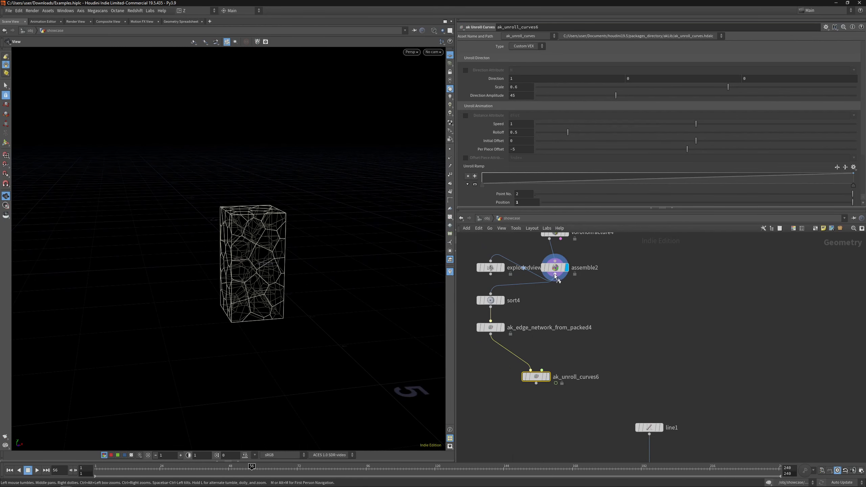
# Set scatter3's Force Total Count to 2278 and display ak_edge_network_from_packed4.
pyautogui.moveTo(599, 255); pyautogui.dragTo(600, 293, button='middle')
pyautogui.click(575, 245)
pyautogui.moveTo(619, 80); pyautogui.dragTo(754, 79)
pyautogui.click(503, 366)
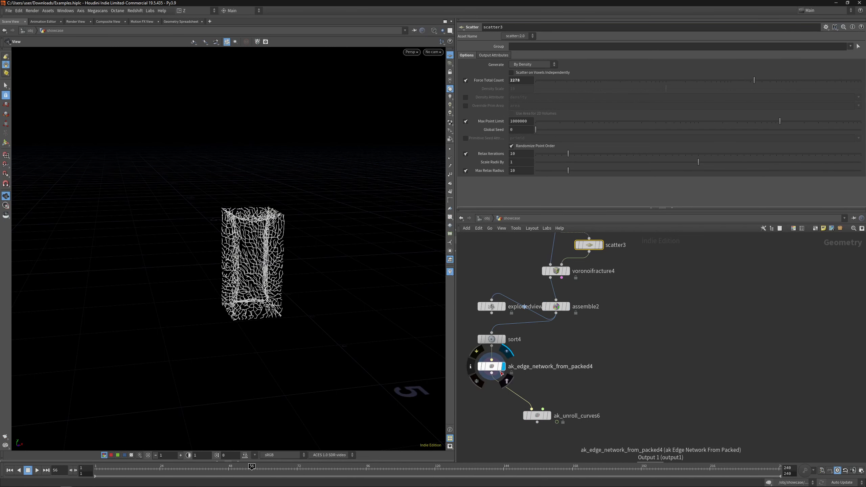
# Display ak_unroll_curves6 and look through the parameters of ak_edge_network_from_packed4 and ak_unroll_curves6.
pyautogui.click(548, 416)
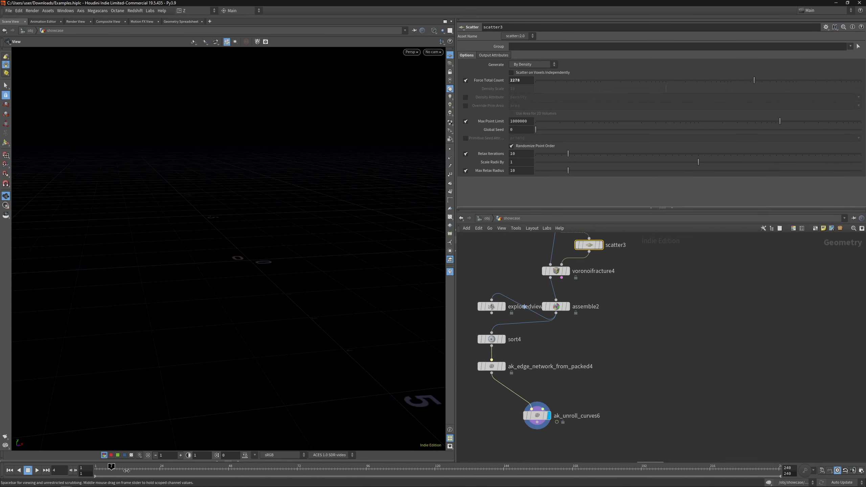
pyautogui.moveTo(530, 347); pyautogui.dragTo(531, 348)
pyautogui.scroll(-2, 541, 331)
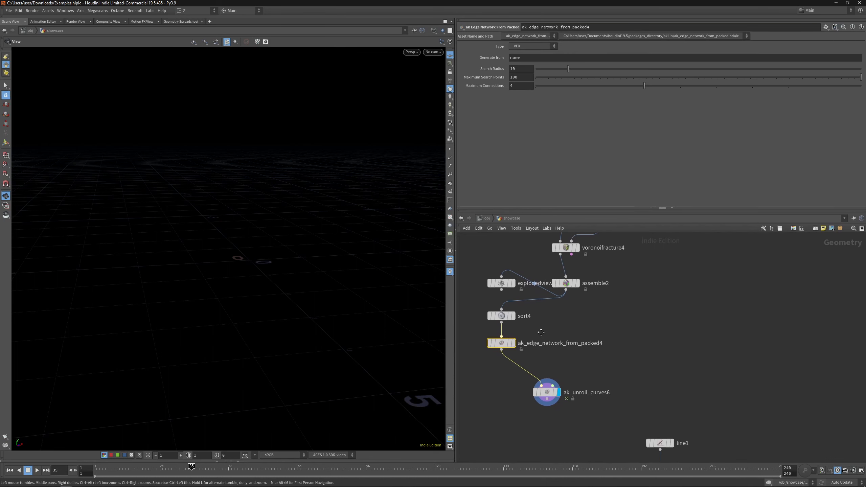
pyautogui.scroll(-3, 572, 382)
pyautogui.moveTo(572, 382); pyautogui.dragTo(557, 363, button='middle')
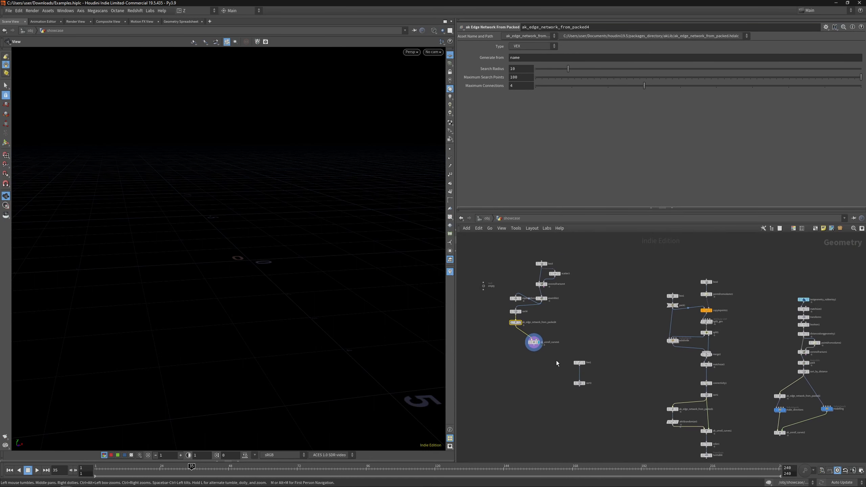
pyautogui.click(533, 342)
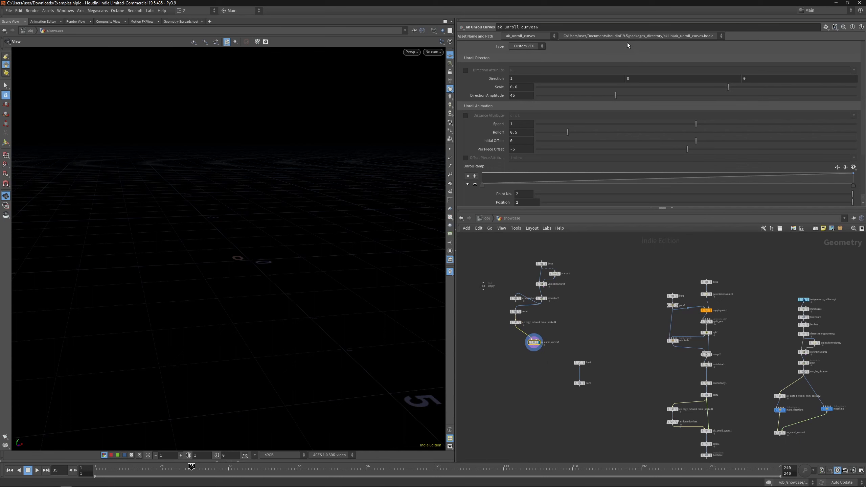
# View the edge network and unroll curves outputs of the neighbouring example network, and return the display to ak_unroll_curves6.
pyautogui.moveTo(636, 345); pyautogui.dragTo(588, 339, button='middle')
pyautogui.scroll(3, 646, 403)
pyautogui.click(620, 403)
pyautogui.moveTo(648, 409); pyautogui.dragTo(592, 355, button='middle')
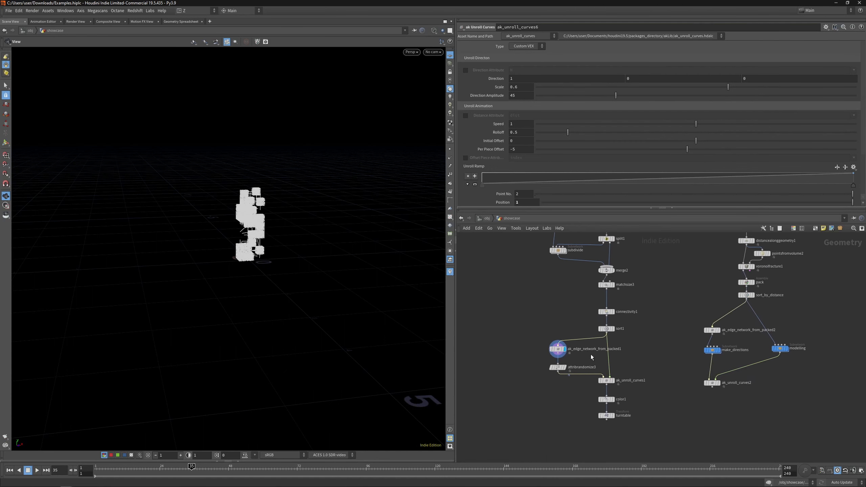
pyautogui.click(614, 382)
pyautogui.scroll(5, 264, 206)
pyautogui.moveTo(565, 318); pyautogui.dragTo(643, 358, button='middle')
pyautogui.scroll(-4, 644, 358)
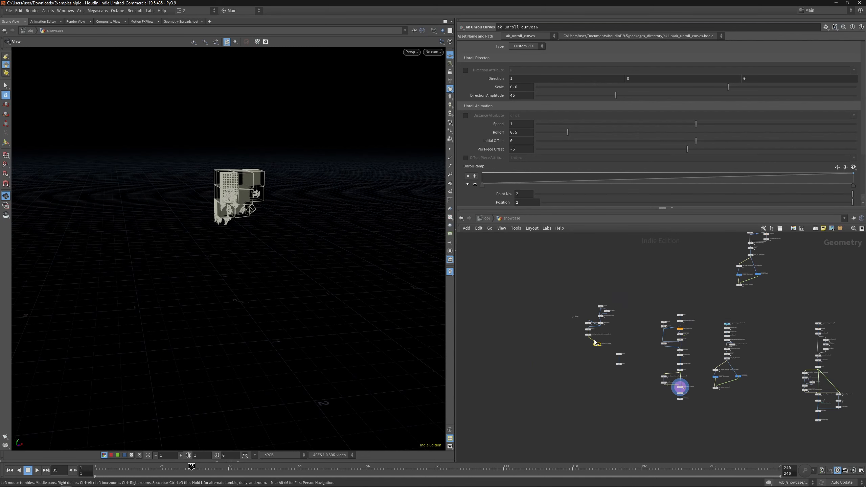
pyautogui.scroll(4, 593, 338)
pyautogui.click(602, 355)
# Turn off Transform Packed on ak_unroll_curves6 and play the animation, viewing the unrolling curves from several angles.
pyautogui.scroll(4, 616, 303)
pyautogui.click(598, 301)
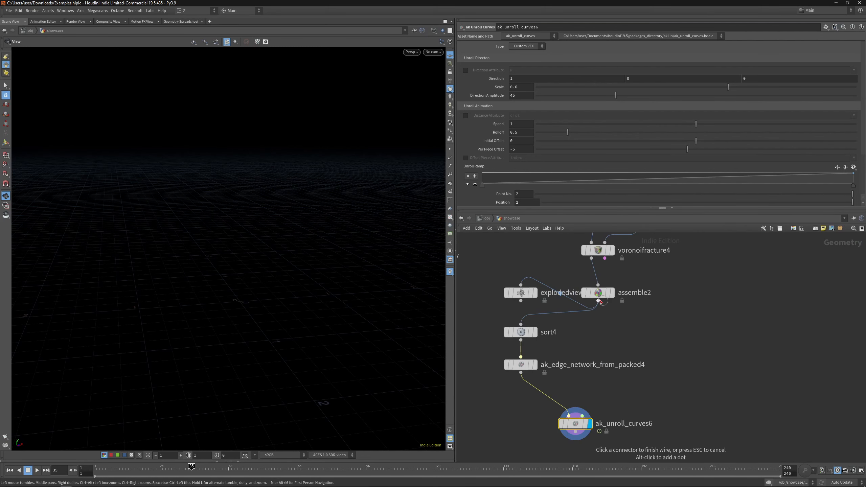
pyautogui.scroll(-3, 501, 155)
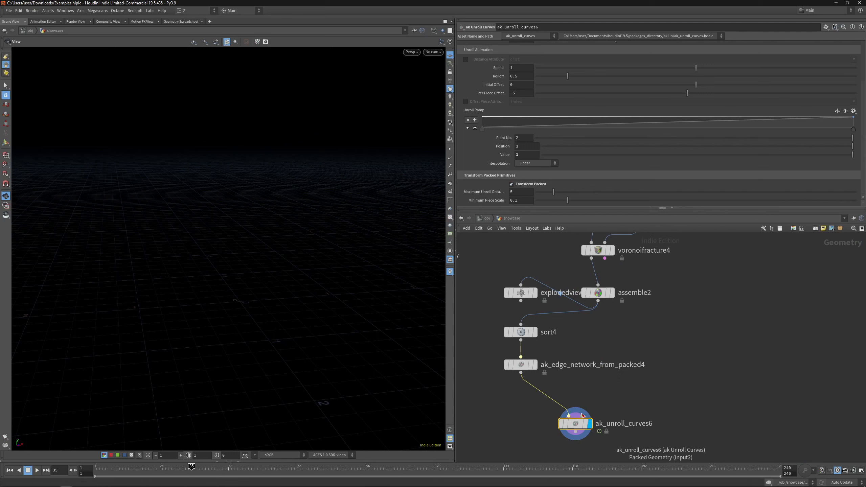
pyautogui.click(521, 186)
pyautogui.press('Up')
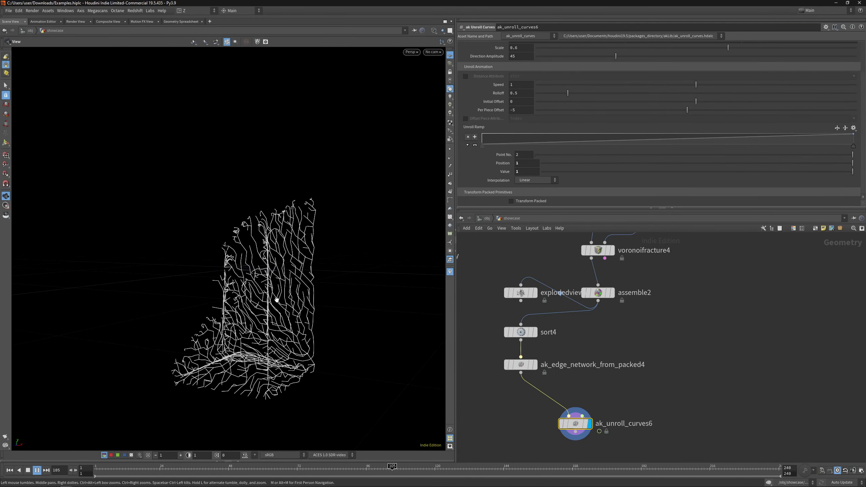
pyautogui.moveTo(276, 299); pyautogui.dragTo(315, 304)
pyautogui.scroll(-2, 487, 248)
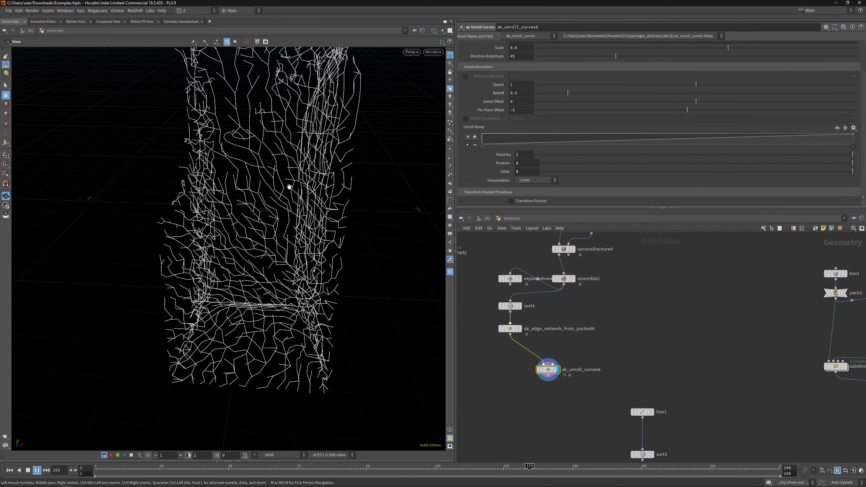
pyautogui.scroll(-5, 283, 184)
pyautogui.moveTo(276, 179); pyautogui.dragTo(354, 170)
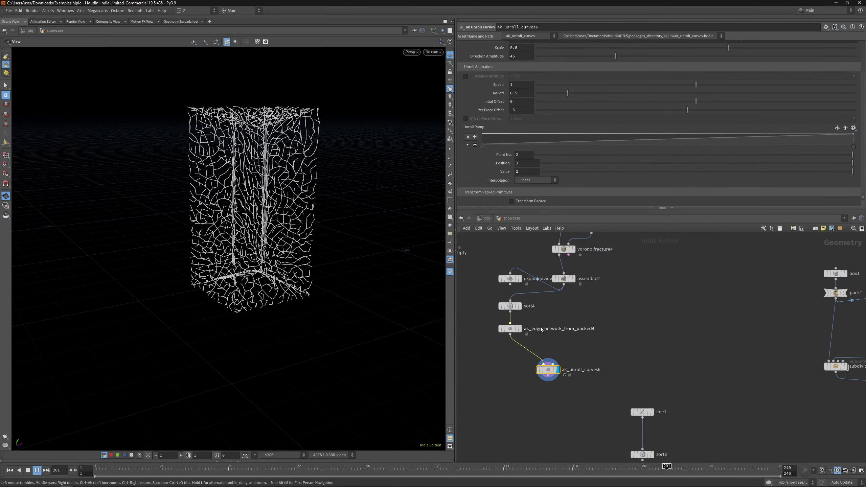
# Display ak_edge_network_from_packed4, try the Shortest Path type on it, and restore the type to VEX.
pyautogui.click(520, 328)
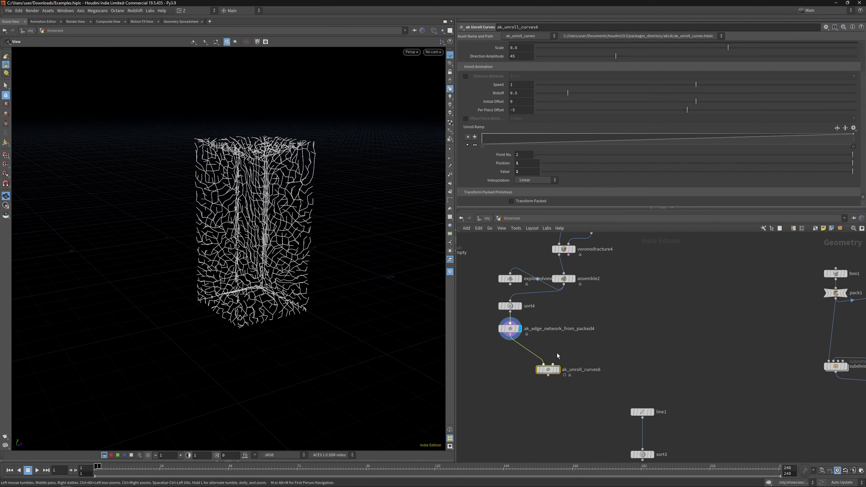
pyautogui.click(510, 328)
pyautogui.click(521, 48)
pyautogui.click(523, 59)
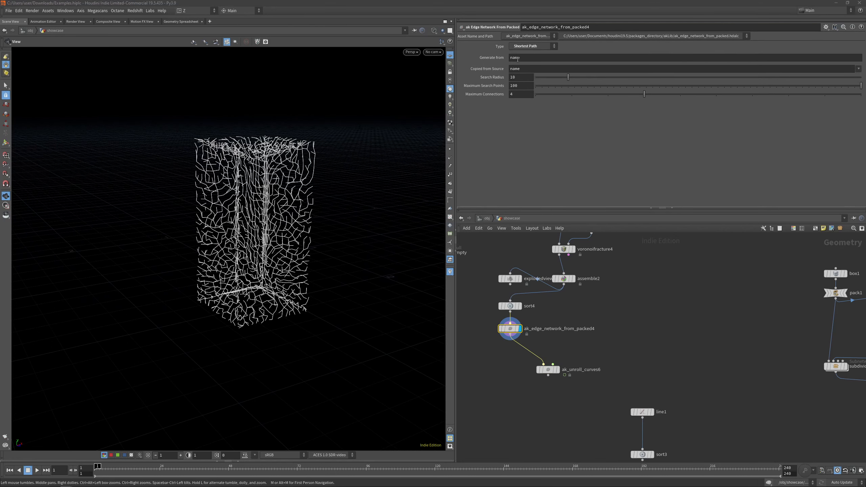
pyautogui.click(524, 48)
pyautogui.click(516, 53)
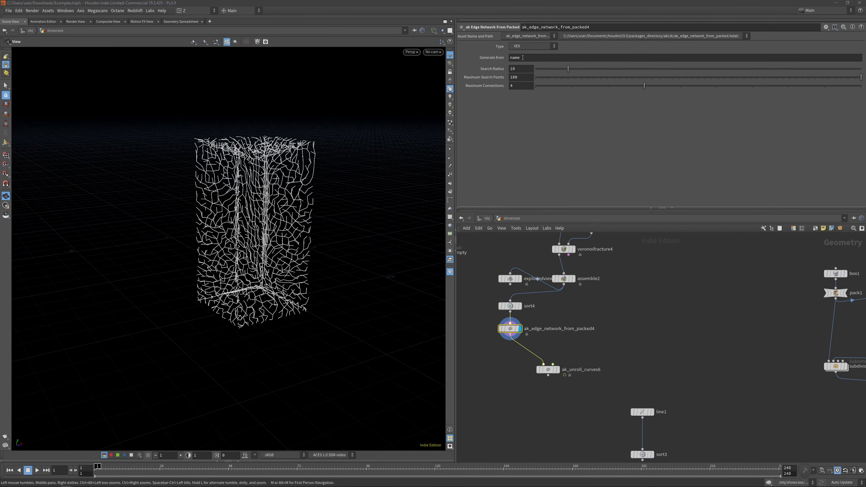
# Display and play ak_unroll_curves6, and set its Speed to 1.184 and Rolloff to 1.028.
pyautogui.click(557, 375)
pyautogui.moveTo(556, 373); pyautogui.dragTo(572, 372)
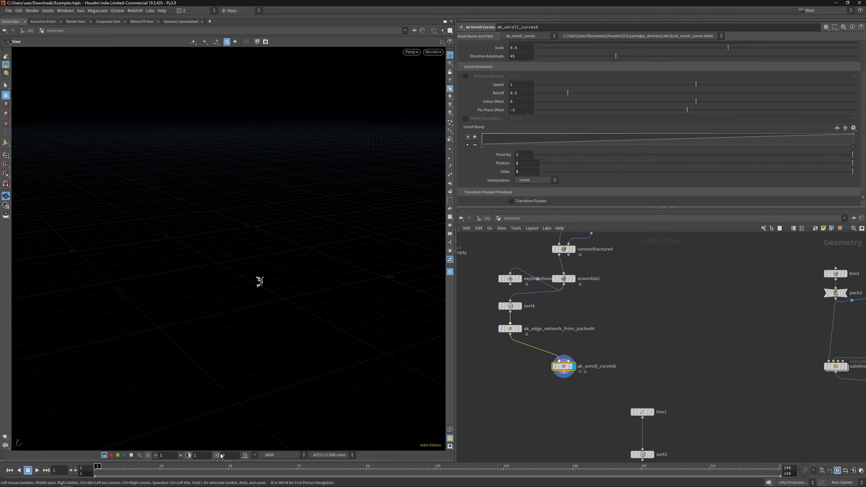
pyautogui.press('Up')
pyautogui.moveTo(559, 84); pyautogui.dragTo(602, 93)
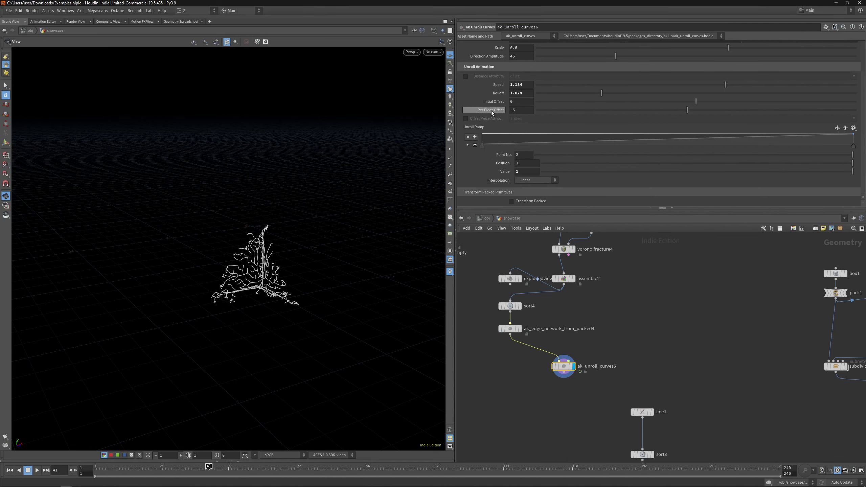
# Set the Per Piece Offset of ak_unroll_curves6 to -49.4 and view the curves up close.
pyautogui.scroll(3, 251, 263)
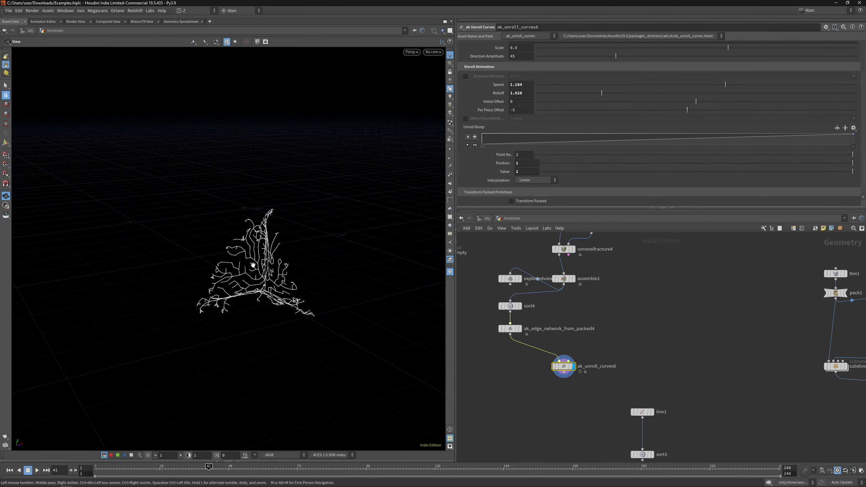
pyautogui.moveTo(679, 113); pyautogui.dragTo(538, 113)
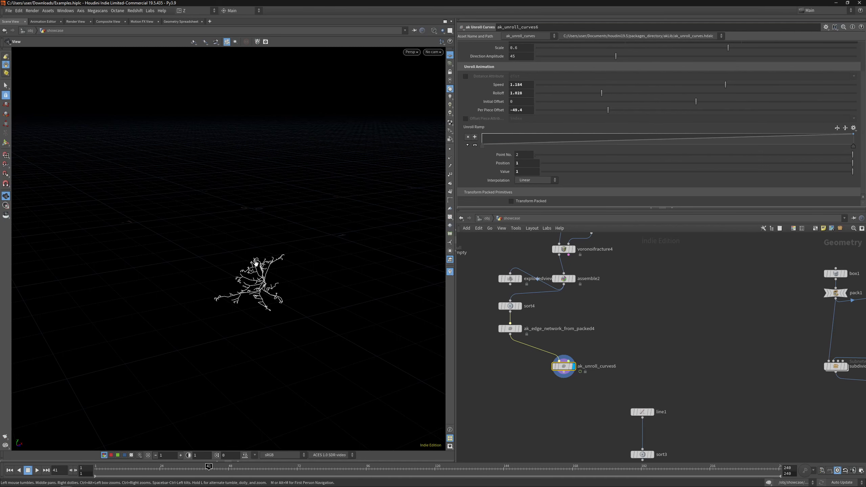
pyautogui.scroll(3, 282, 224)
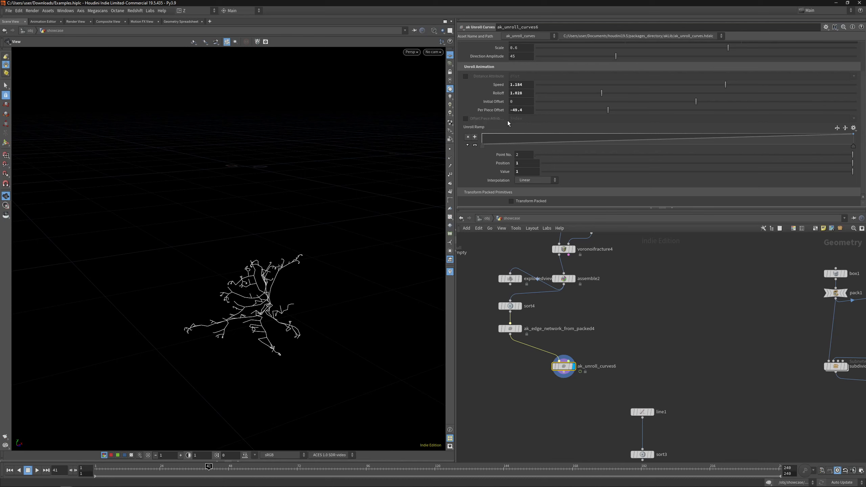
pyautogui.scroll(-6, 636, 326)
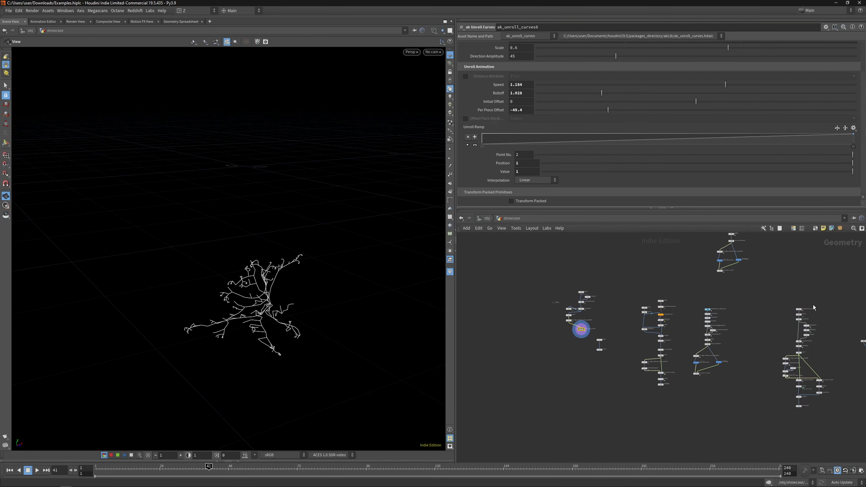
pyautogui.moveTo(813, 305); pyautogui.dragTo(702, 286, button='middle')
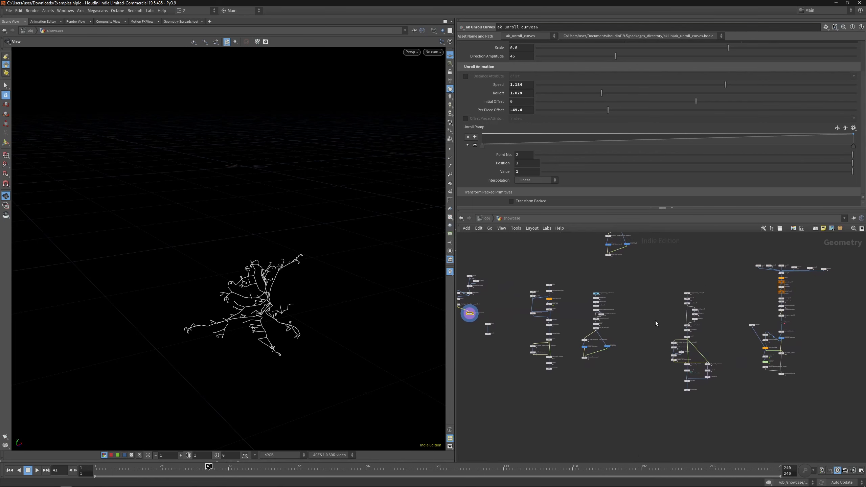
pyautogui.moveTo(516, 290); pyautogui.dragTo(596, 300, button='middle')
pyautogui.scroll(5, 560, 312)
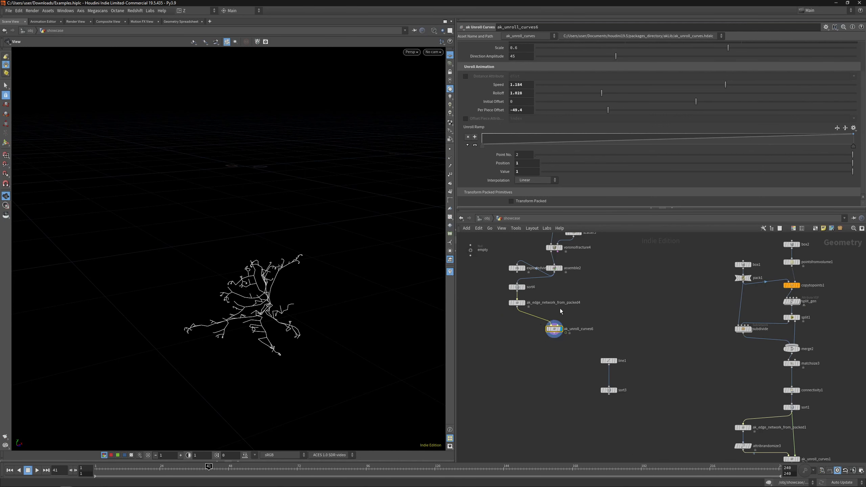
pyautogui.scroll(3, 486, 126)
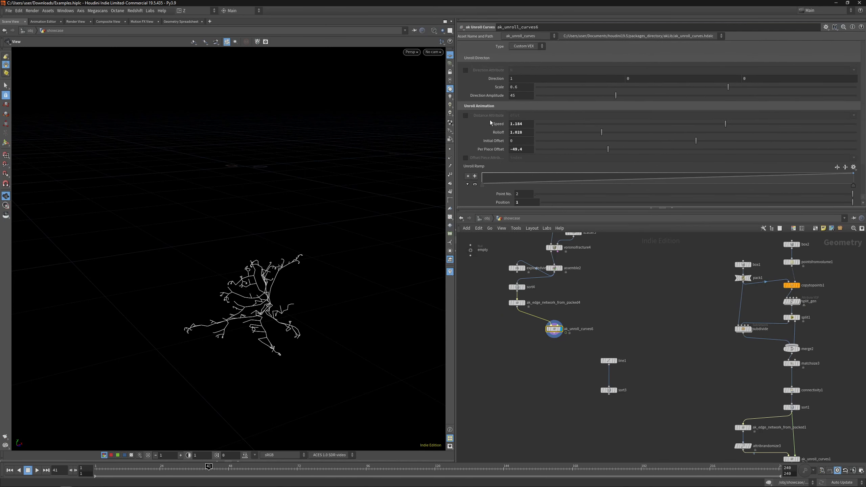
# Display and frame assemble2, and connect its output to the Packed Geometry input of ak_unroll_curves6.
pyautogui.scroll(4, 573, 268)
pyautogui.click(552, 268)
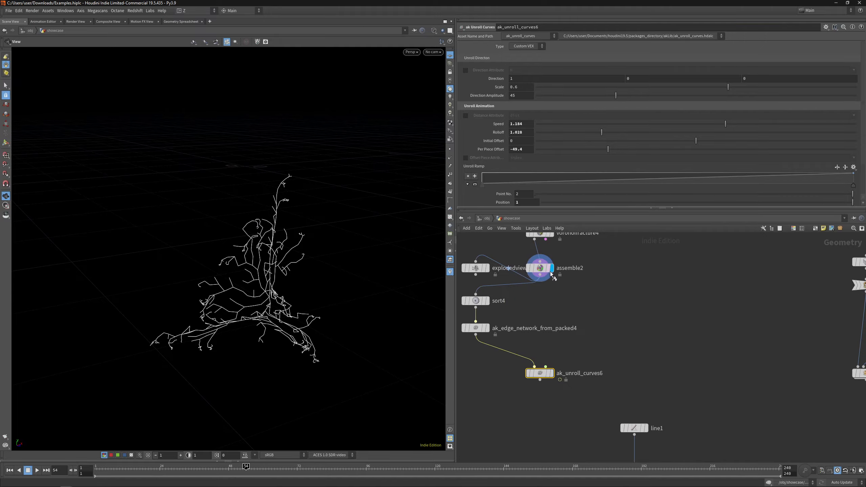
pyautogui.press('h')
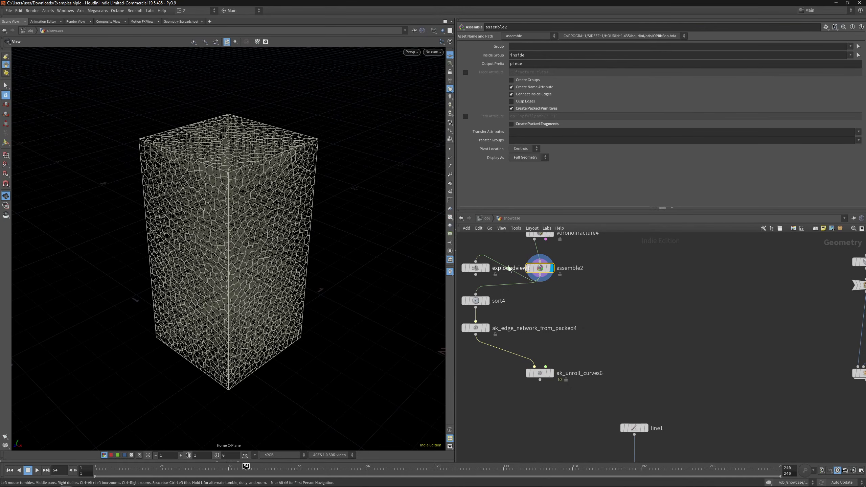
pyautogui.moveTo(258, 217); pyautogui.dragTo(256, 179)
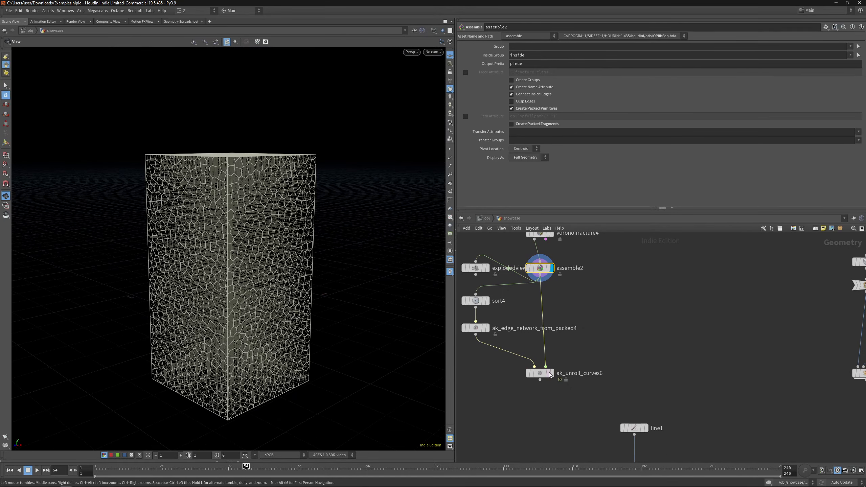
pyautogui.moveTo(542, 367); pyautogui.dragTo(541, 357)
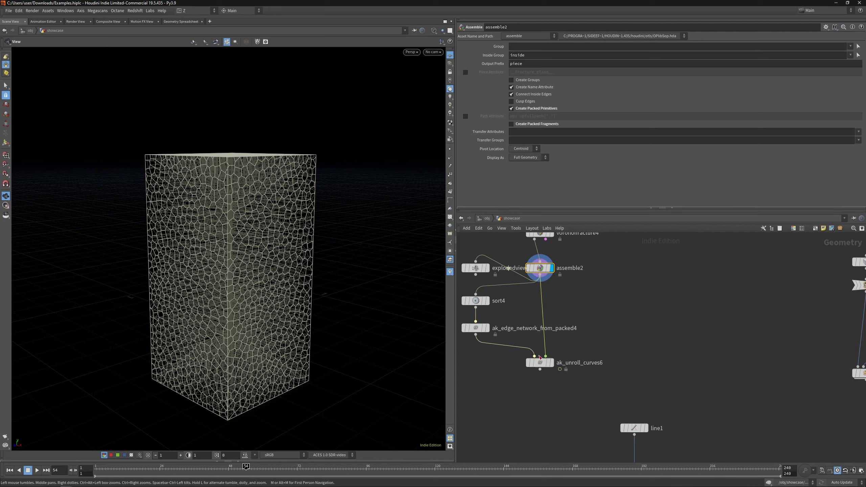
# Check the node information of assemble2 and ak_edge_network_from_packed4.
pyautogui.middleClick(542, 269)
pyautogui.moveTo(481, 327); pyautogui.dragTo(508, 332, button='middle')
pyautogui.middleClick(504, 333)
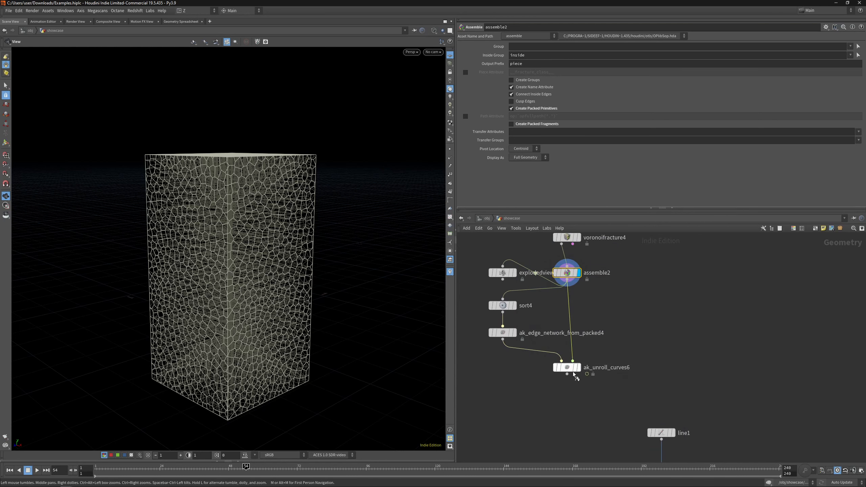
# Display ak_unroll_curves6, turn on Transform Packed, and play the animation in shaded view.
pyautogui.click(579, 368)
pyautogui.click(568, 367)
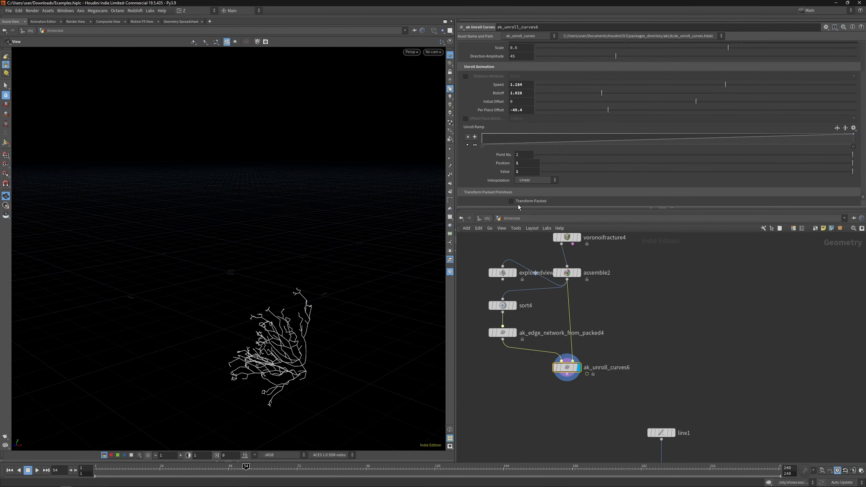
pyautogui.scroll(-1, 597, 199)
pyautogui.press('w')
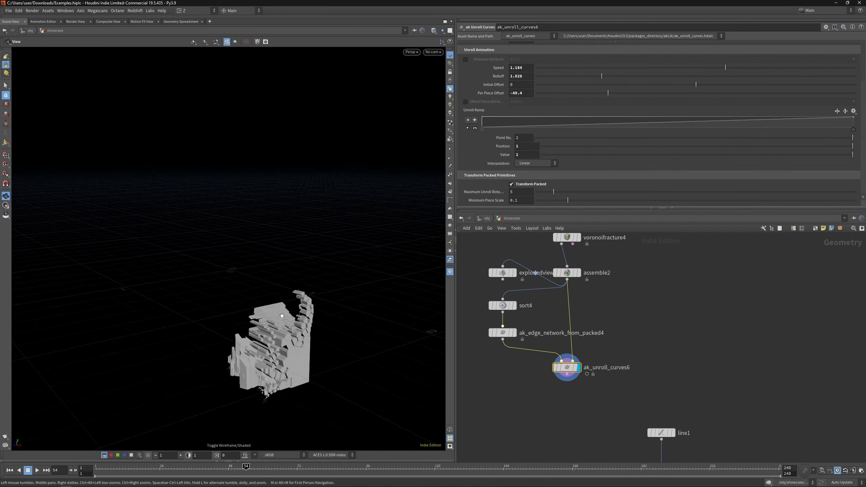
pyautogui.press('Up')
pyautogui.moveTo(287, 312); pyautogui.dragTo(330, 313)
pyautogui.press('Up')
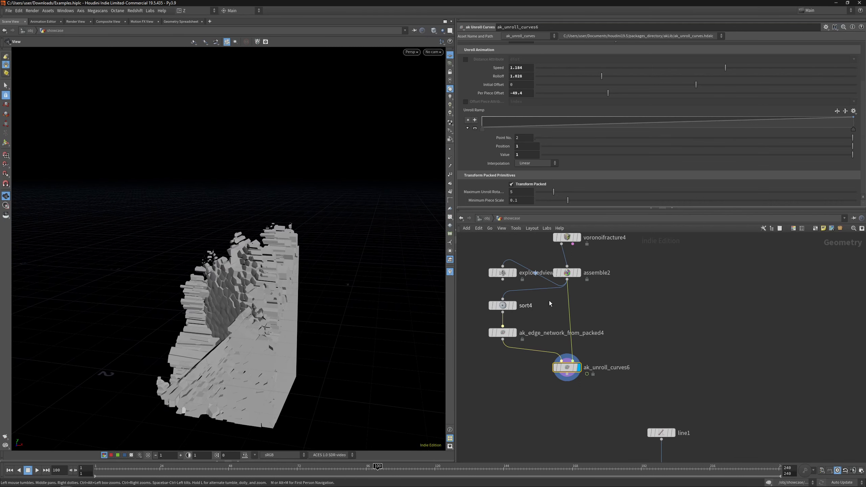
# Set scatter3's Force Total Count to 100 and play the unrolling pieces while viewing them from below.
pyautogui.moveTo(648, 243); pyautogui.dragTo(631, 309, button='middle')
pyautogui.scroll(-1, 631, 309)
pyautogui.click(590, 284)
pyautogui.click(520, 81)
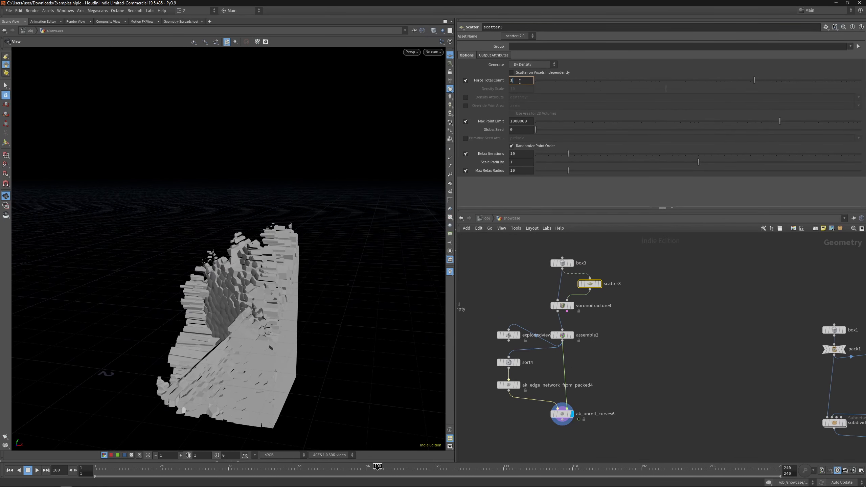
pyautogui.press('Return')
pyautogui.moveTo(233, 187); pyautogui.dragTo(350, 196)
pyautogui.press('Up')
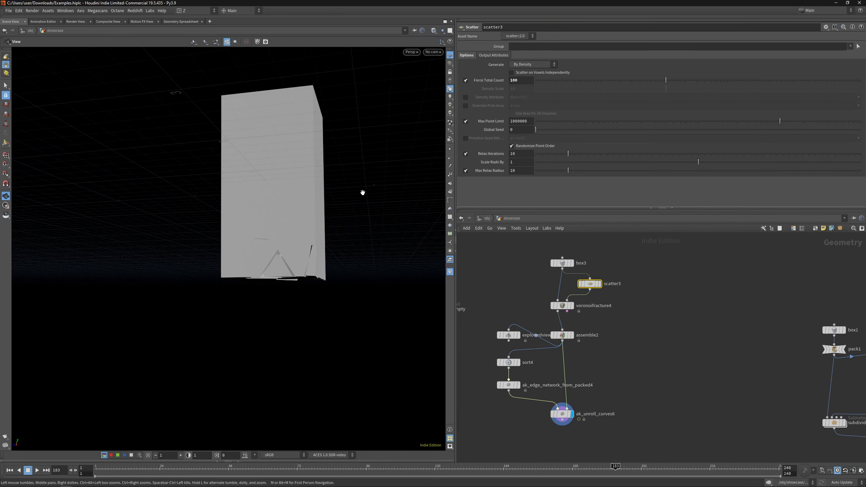
# Set sort4's Point Sort to By Y and turn on Reverse Point Sort.
pyautogui.moveTo(509, 369); pyautogui.dragTo(510, 369)
pyautogui.click(532, 64)
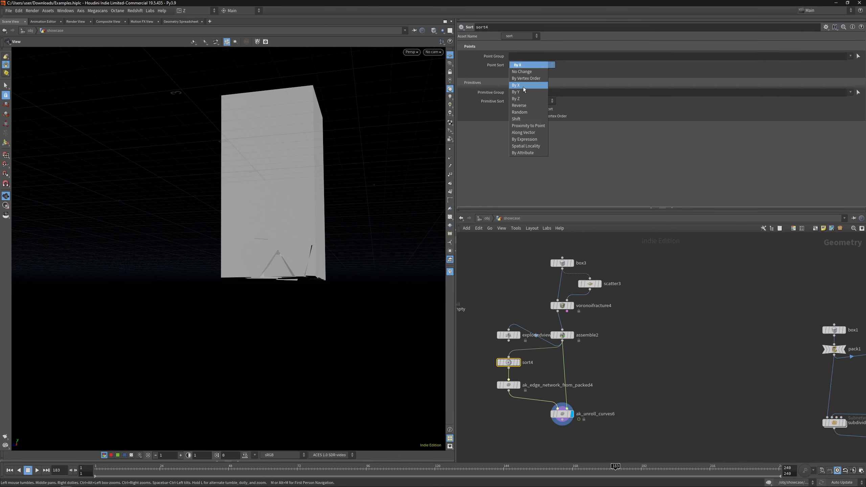
pyautogui.click(528, 72)
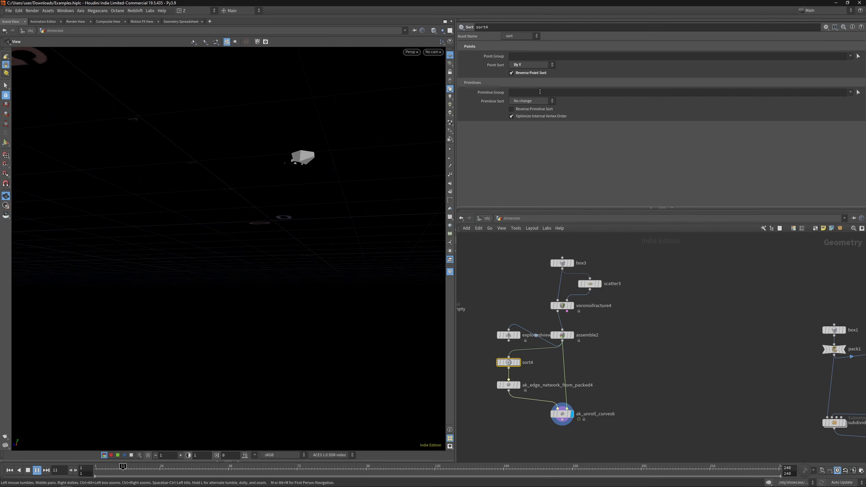
# Turn off Reverse Point Sort on sort4 and view the unrolling fractured box from several sides during playback.
pyautogui.click(512, 73)
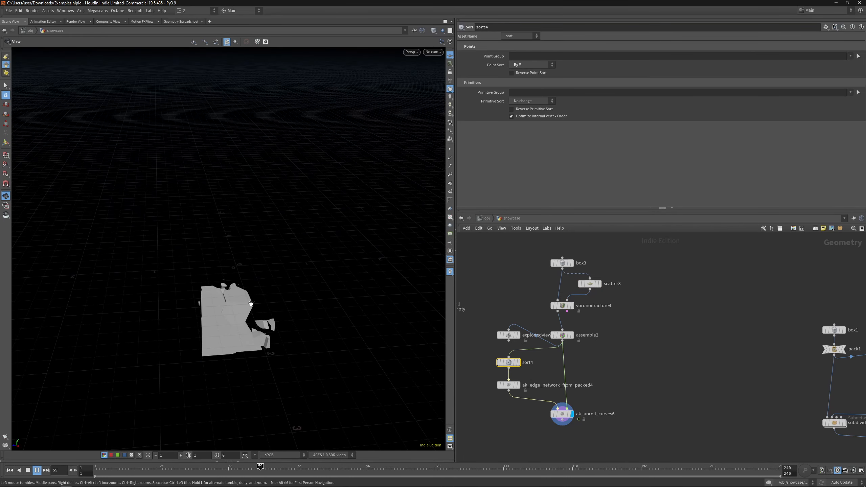
pyautogui.moveTo(251, 303); pyautogui.dragTo(209, 286)
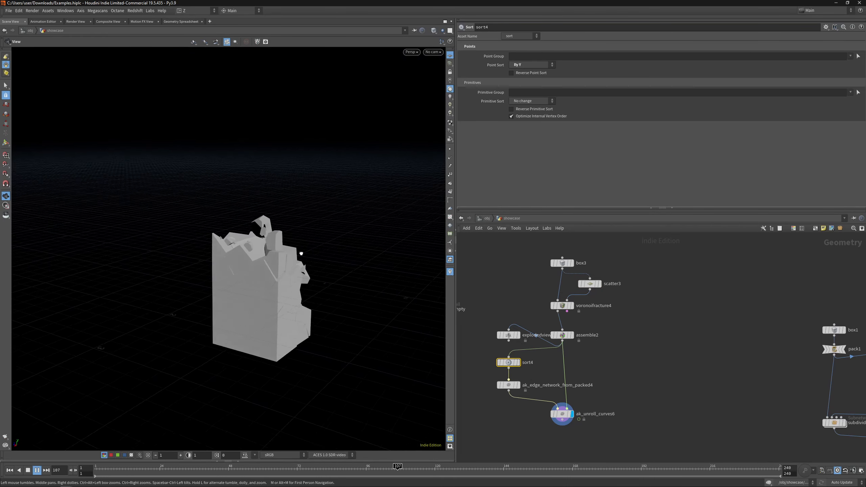
pyautogui.moveTo(301, 253); pyautogui.dragTo(266, 252)
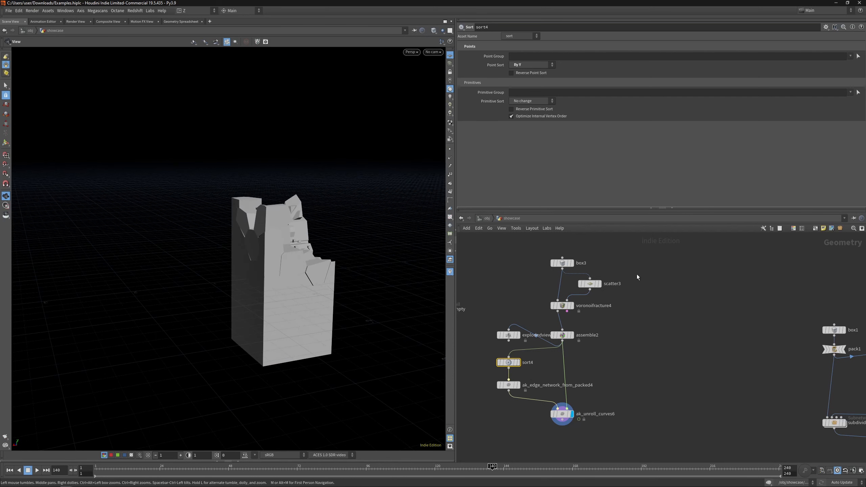
# Display copytopoints1 and split1 in the box tower network, examining the full block stack and the split-off boxes.
pyautogui.moveTo(668, 353); pyautogui.dragTo(482, 307, button='middle')
pyautogui.scroll(-5, 562, 295)
pyautogui.moveTo(558, 297); pyautogui.dragTo(593, 296, button='middle')
pyautogui.scroll(2, 593, 297)
pyautogui.scroll(10, 570, 275)
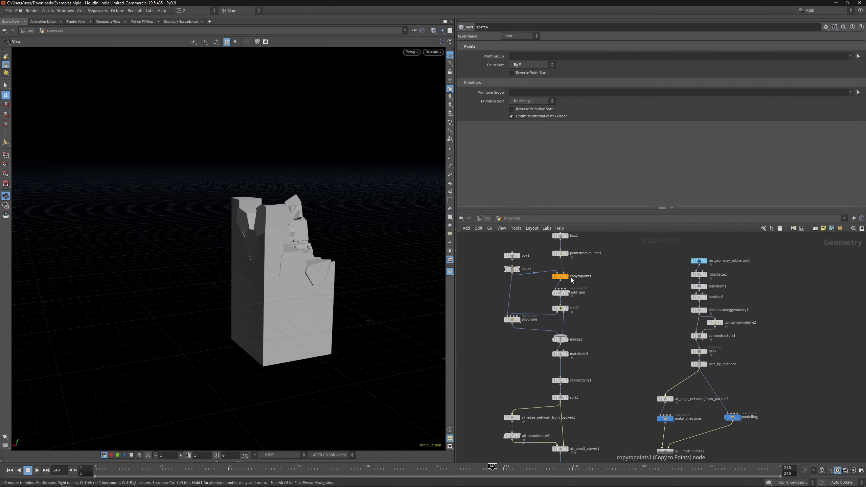
pyautogui.click(563, 275)
pyautogui.press('f')
pyautogui.moveTo(304, 249); pyautogui.dragTo(358, 252)
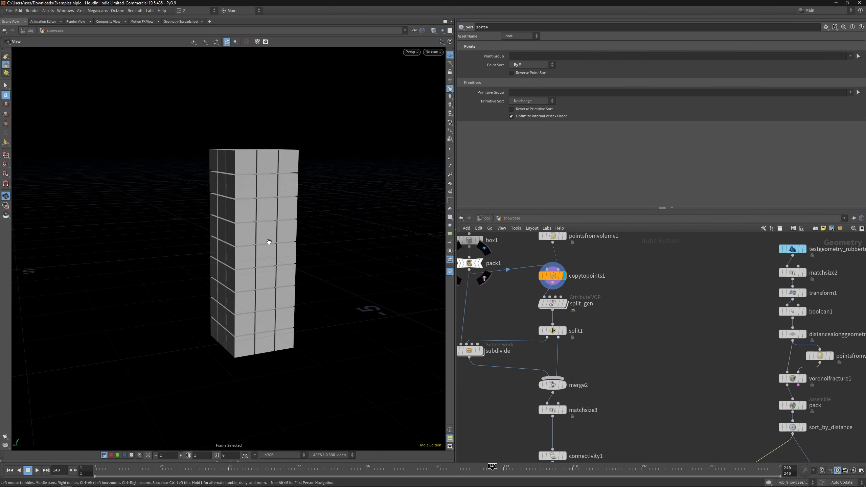
pyautogui.moveTo(268, 241); pyautogui.dragTo(290, 236)
pyautogui.click(564, 331)
pyautogui.moveTo(333, 264); pyautogui.dragTo(321, 234)
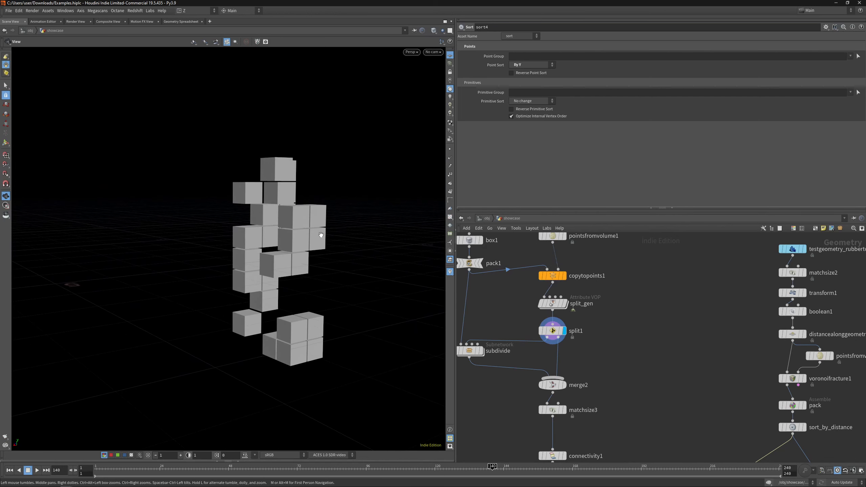
# Look inside the split_gen Attribute VOP and the subdivide subnetwork, returning to the showcase network after each.
pyautogui.moveTo(499, 316); pyautogui.dragTo(516, 292, button='middle')
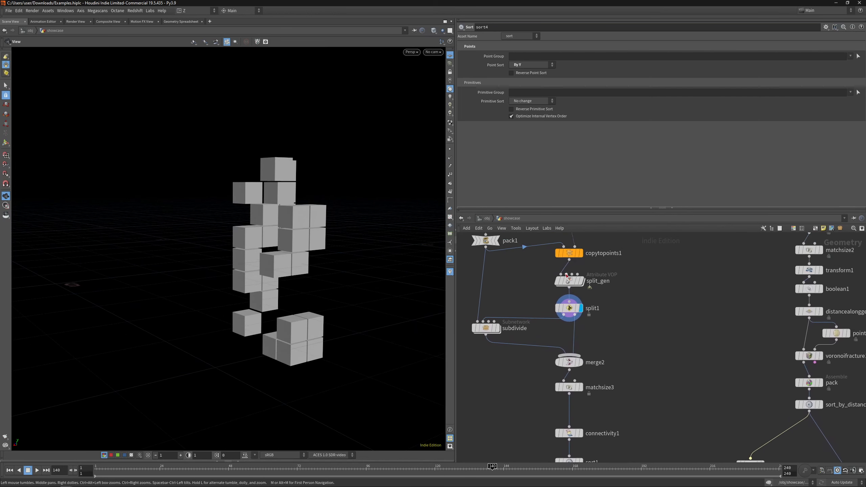
pyautogui.doubleClick(570, 280)
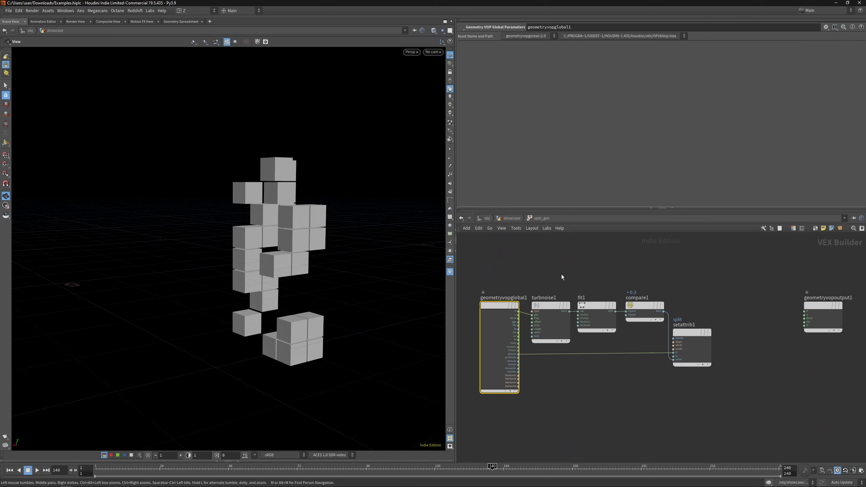
pyautogui.press('u')
pyautogui.doubleClick(571, 285)
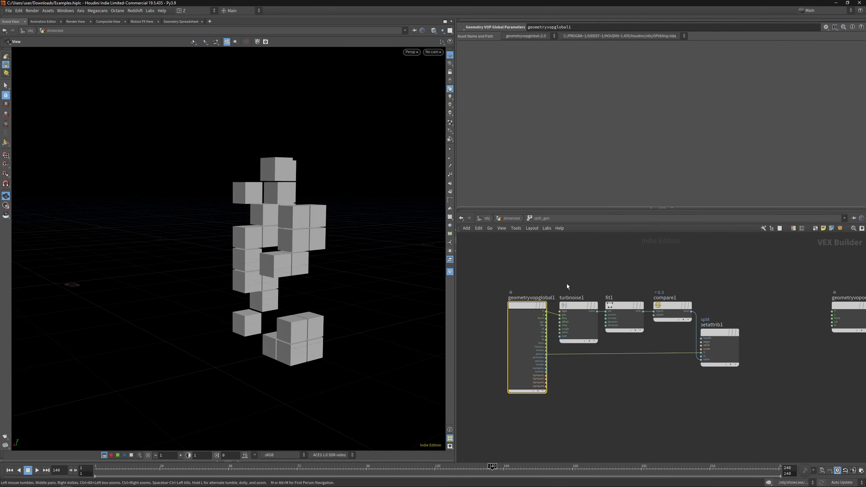
pyautogui.press('u')
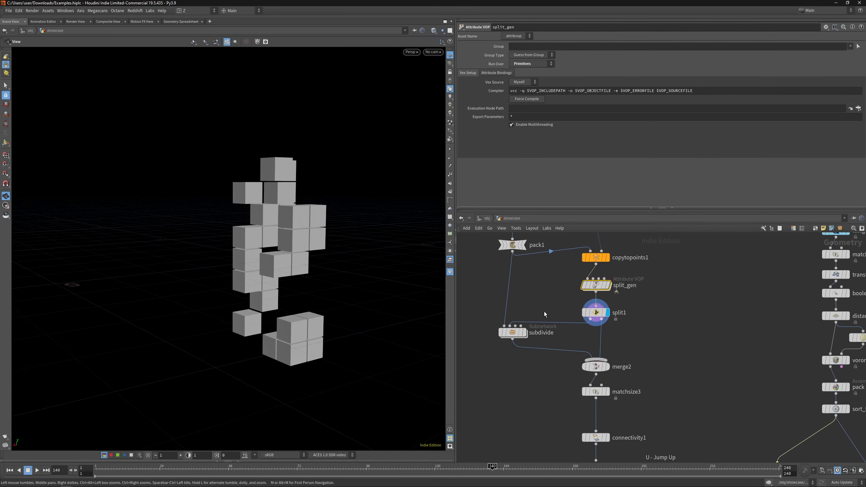
pyautogui.doubleClick(521, 336)
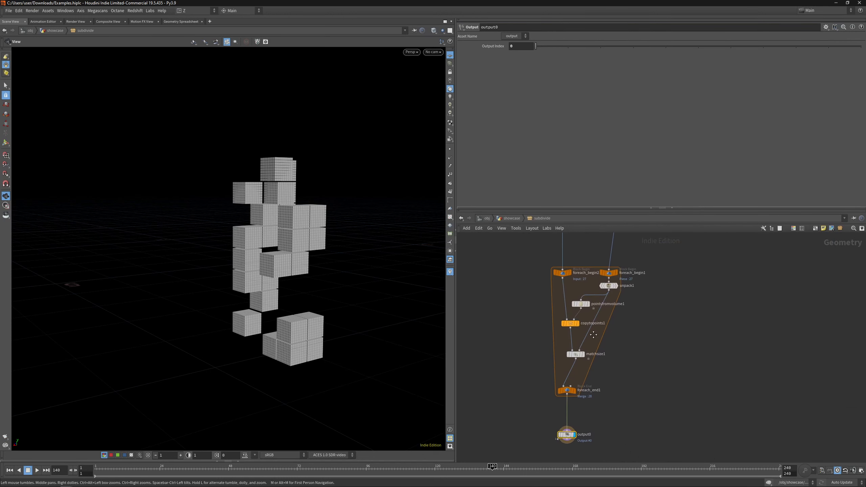
pyautogui.press('u')
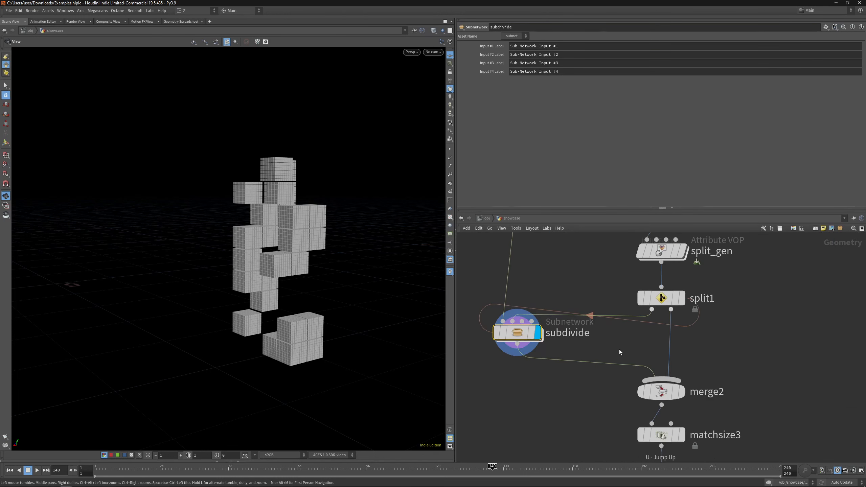
# Display matchsize3 and connectivity1 for the merged tower, and examine connectivity1's attribute settings and the subdivided boxes.
pyautogui.click(578, 323)
pyautogui.click(578, 349)
pyautogui.moveTo(584, 357); pyautogui.dragTo(591, 316, button='middle')
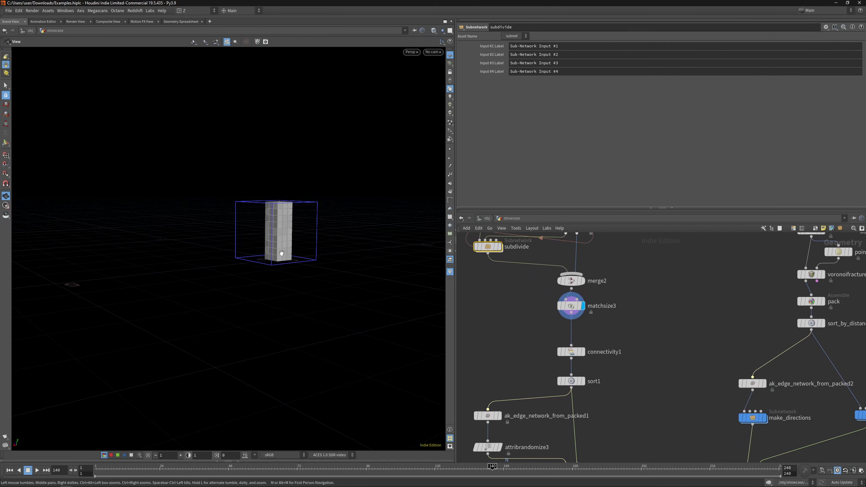
pyautogui.hotkey('space', 'f')
pyautogui.click(583, 352)
pyautogui.click(573, 352)
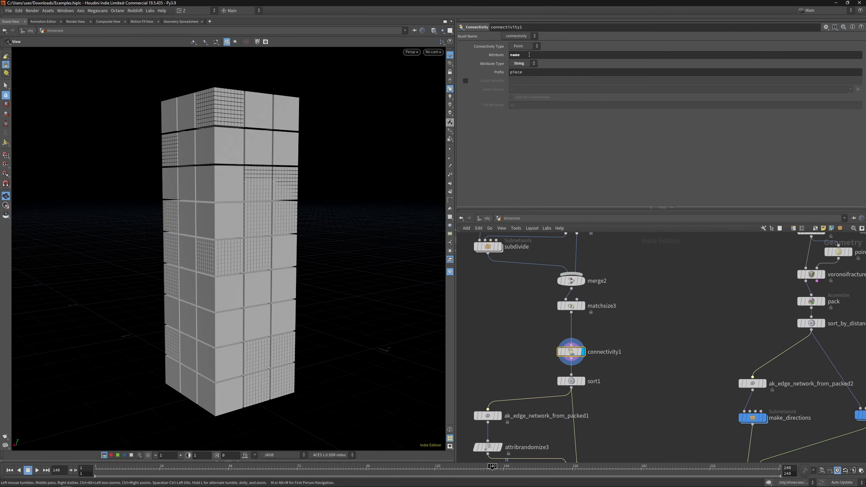
pyautogui.scroll(5, 201, 69)
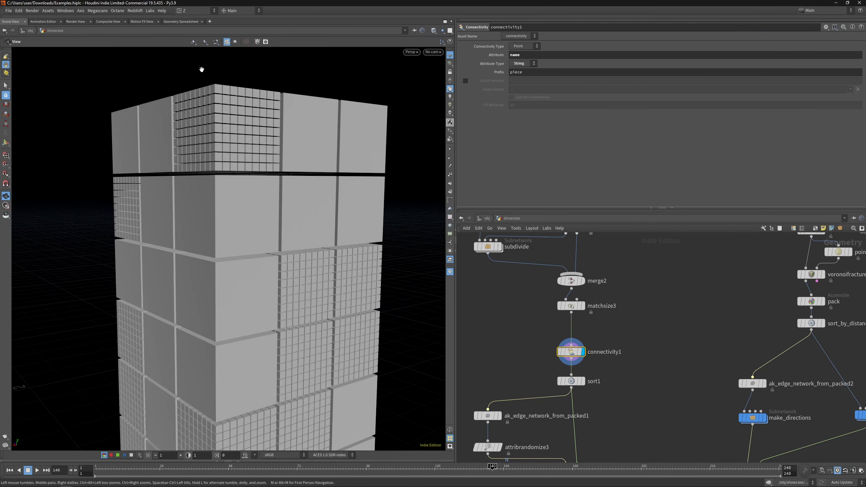
# Display sort1, check its point sort settings, and examine the whole tower in wireframe and shaded views.
pyautogui.moveTo(549, 355); pyautogui.dragTo(547, 259, button='middle')
pyautogui.click(590, 298)
pyautogui.click(578, 298)
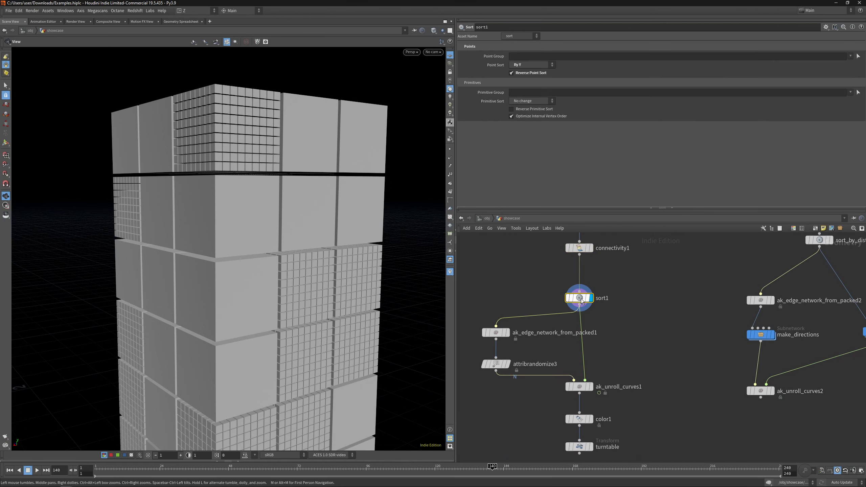
pyautogui.press('f')
pyautogui.press('w')
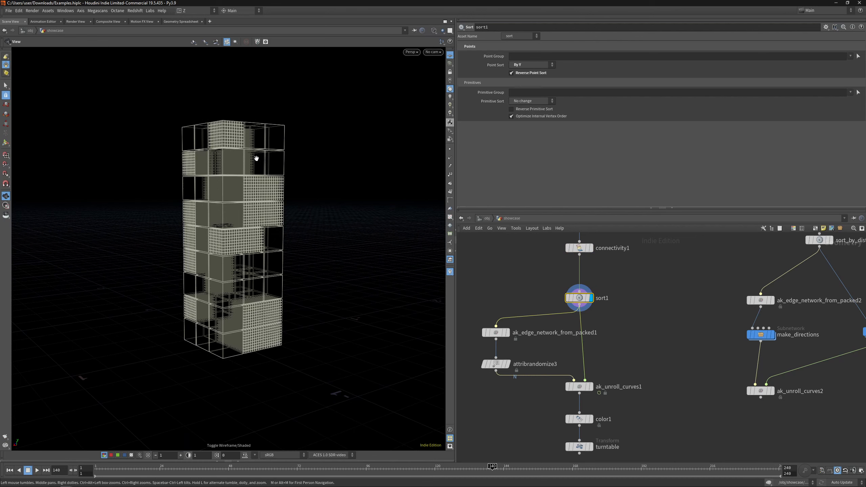
pyautogui.press('w')
# Display ak_edge_network_from_packed1 and attribrandomize3, and examine their parameters and the generated edge curves.
pyautogui.click(508, 333)
pyautogui.click(495, 333)
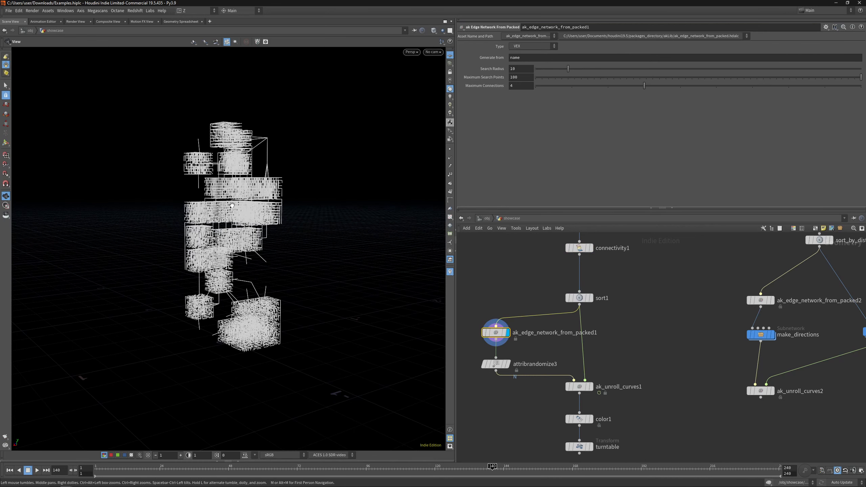
pyautogui.click(508, 364)
pyautogui.click(495, 364)
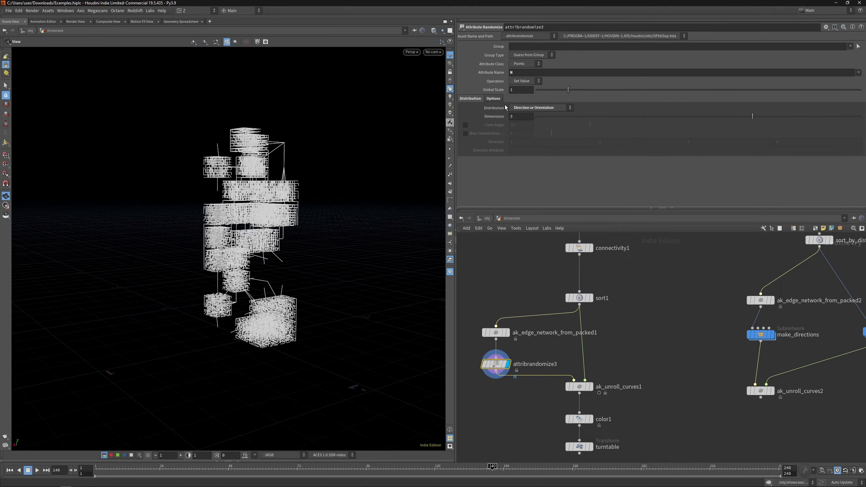
pyautogui.click(449, 158)
pyautogui.click(450, 158)
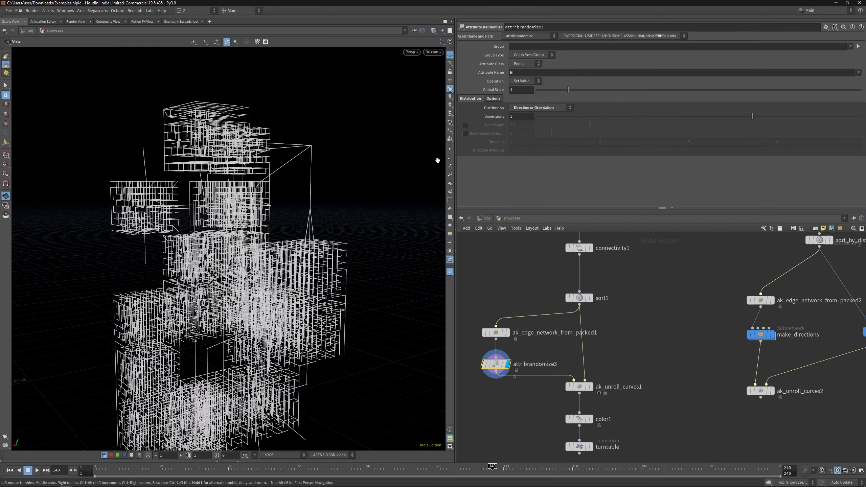
# Display ak_unroll_curves1, check its parameters, and play the tower's unroll animation from the first frame.
pyautogui.press('f')
pyautogui.click(589, 387)
pyautogui.click(580, 387)
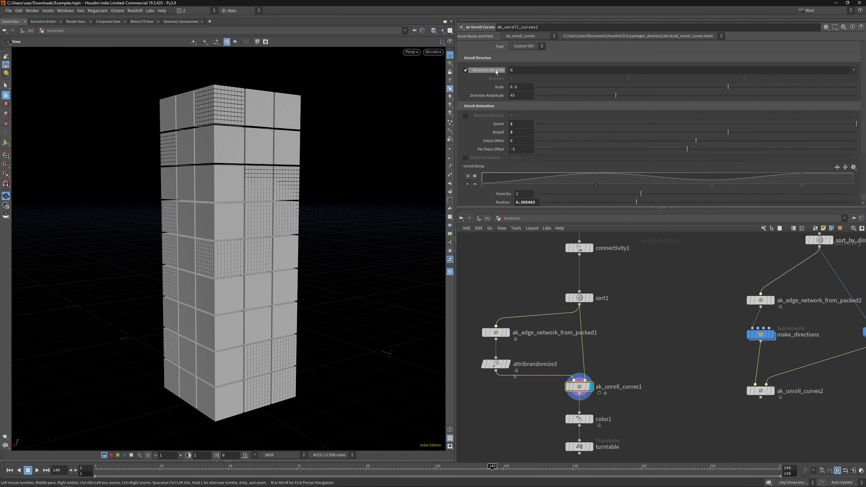
pyautogui.hotkey('ctrl', 'Left')
pyautogui.press('Up')
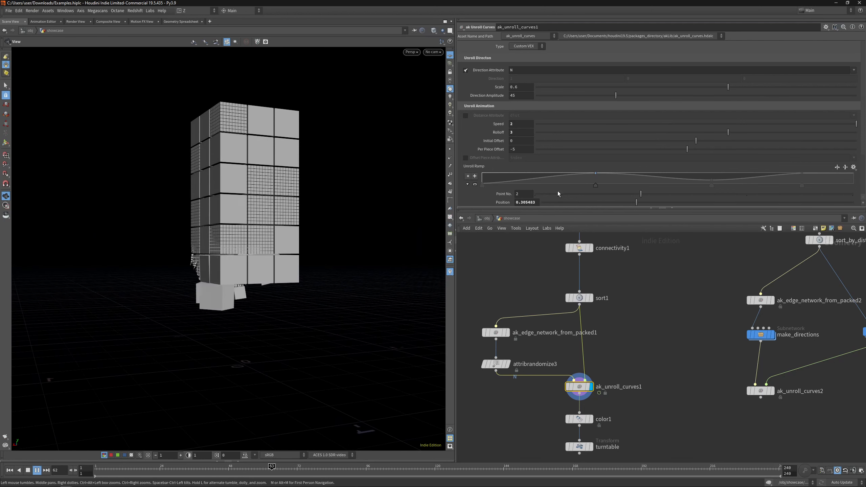
# Set ak_unroll_curves1's maximum unroll rotation to 45 and replay the animation from the start.
pyautogui.scroll(-3, 539, 186)
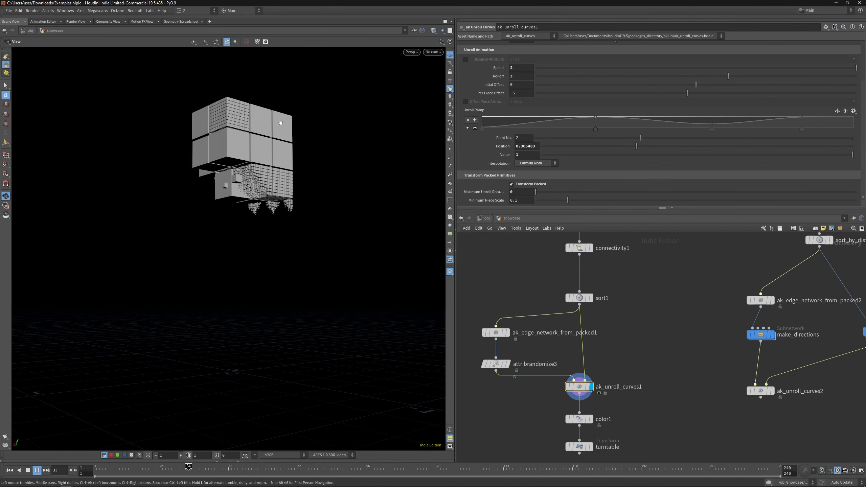
pyautogui.write('45')
pyautogui.press('Return')
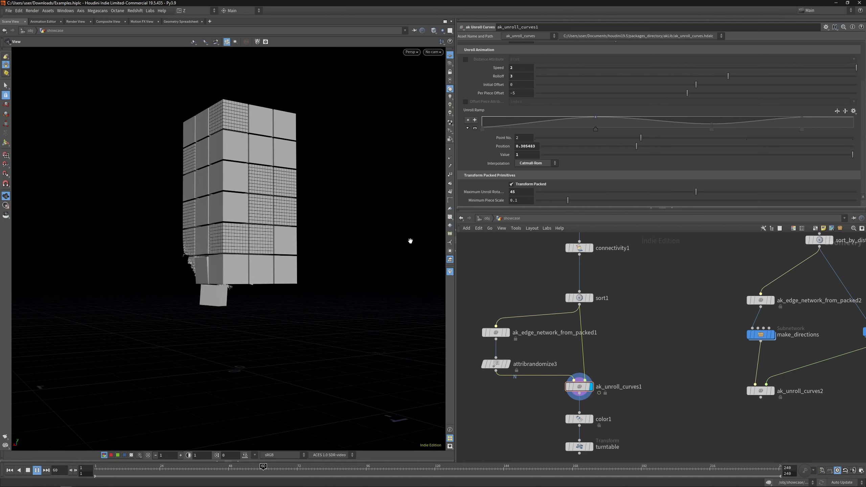
pyautogui.hotkey('ctrl', 'Up')
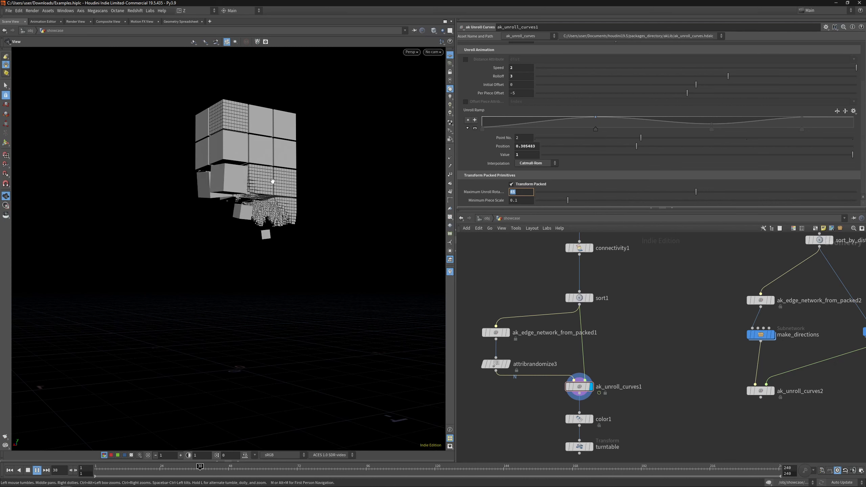
# Set ak_unroll_curves1's maximum unroll rotation to 90 and replay the animation from the start.
pyautogui.write('45')
pyautogui.press('Return')
pyautogui.click(518, 192)
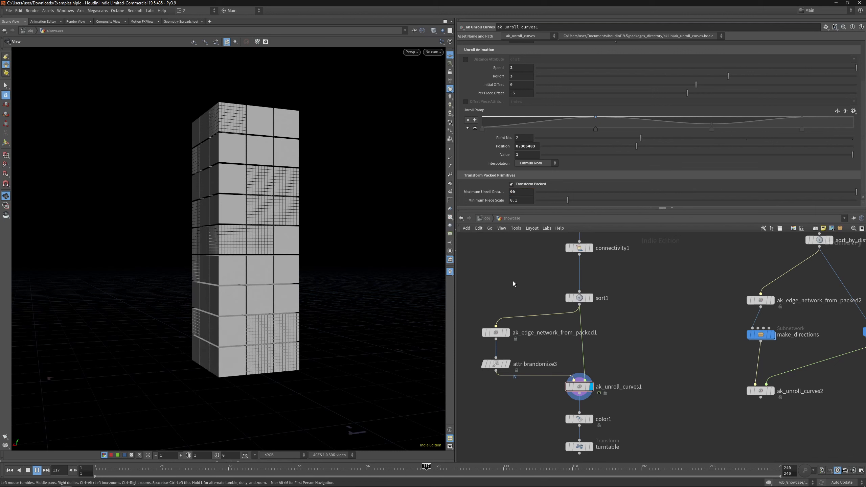
pyautogui.hotkey('ctrl', 'Up')
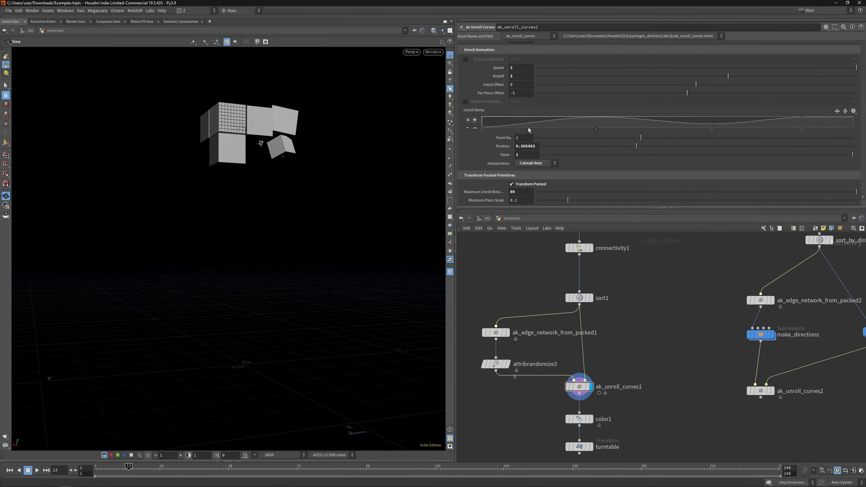
# Set ak_unroll_curves1's Per Piece Offset to -18.2 and its Initial Offset to 48.9.
pyautogui.scroll(3, 532, 128)
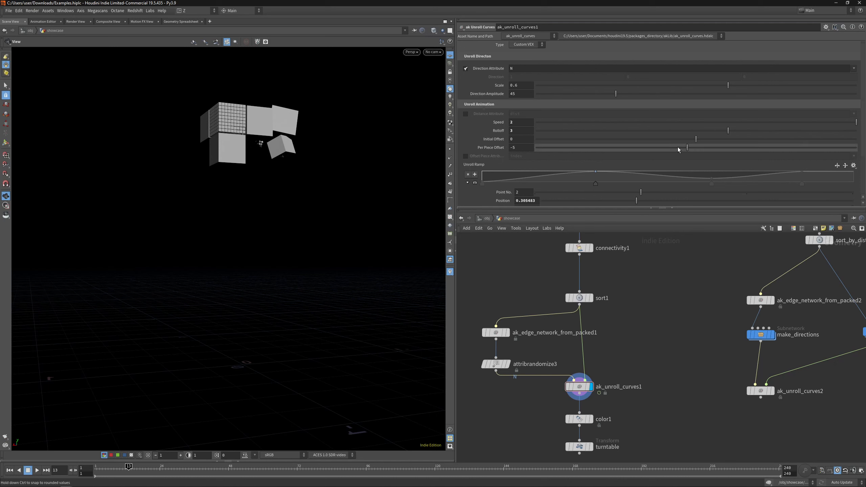
pyautogui.moveTo(678, 150)
pyautogui.mouseDown()
pyautogui.moveTo(639, 148)
pyautogui.moveTo(679, 146)
pyautogui.moveTo(640, 146)
pyautogui.moveTo(664, 145)
pyautogui.mouseUp()
pyautogui.scroll(3, 264, 103)
pyautogui.moveTo(696, 139); pyautogui.dragTo(775, 146)
pyautogui.scroll(-1, 279, 150)
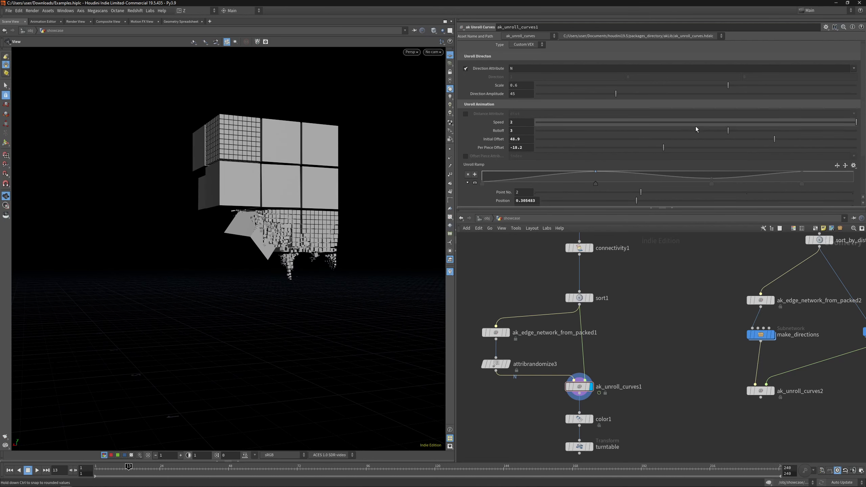
# Slow the unroll to a Speed of 0.365 and set Per Piece Offset to -27.2, reviewing the result in playback.
pyautogui.moveTo(695, 125); pyautogui.dragTo(629, 119)
pyautogui.moveTo(329, 196); pyautogui.dragTo(314, 142, button='middle')
pyautogui.press('Up')
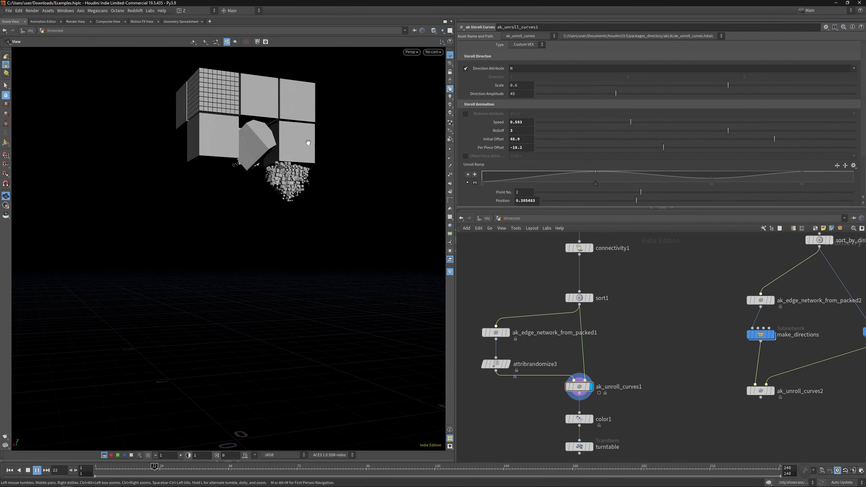
pyautogui.moveTo(629, 122); pyautogui.dragTo(594, 125)
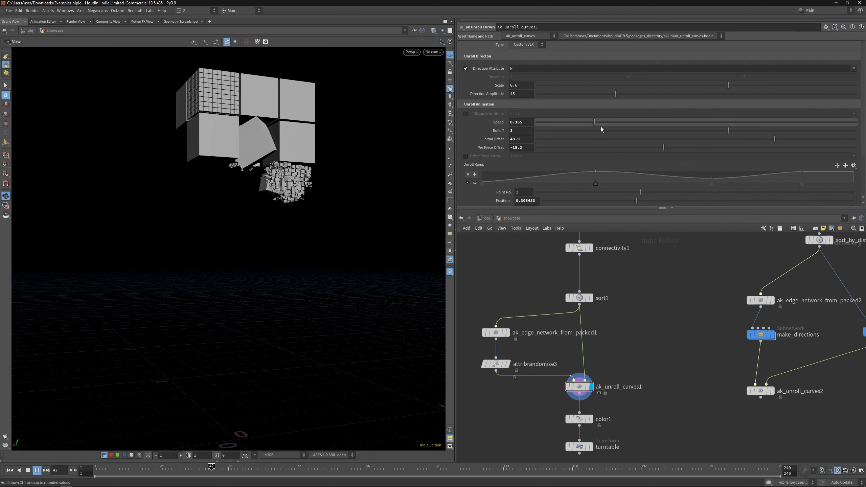
pyautogui.moveTo(658, 148); pyautogui.dragTo(647, 147)
pyautogui.scroll(1, 519, 118)
pyautogui.scroll(-3, 518, 118)
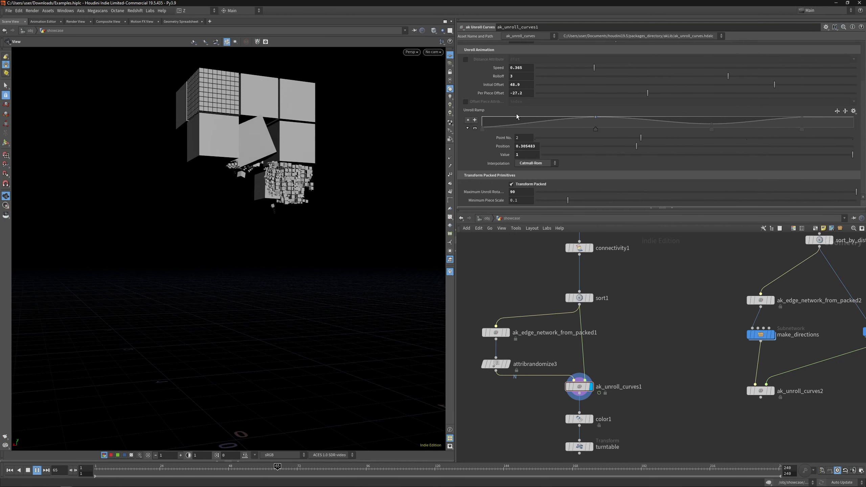
pyautogui.hotkey('ctrl', 'Up')
# Display distancealonggeometry1 in the rubber toy network and examine the toy's mesh in wireframe.
pyautogui.moveTo(640, 309); pyautogui.dragTo(491, 358, button='middle')
pyautogui.scroll(-4, 518, 321)
pyautogui.scroll(-1, 557, 268)
pyautogui.scroll(1, 558, 268)
pyautogui.scroll(4, 558, 266)
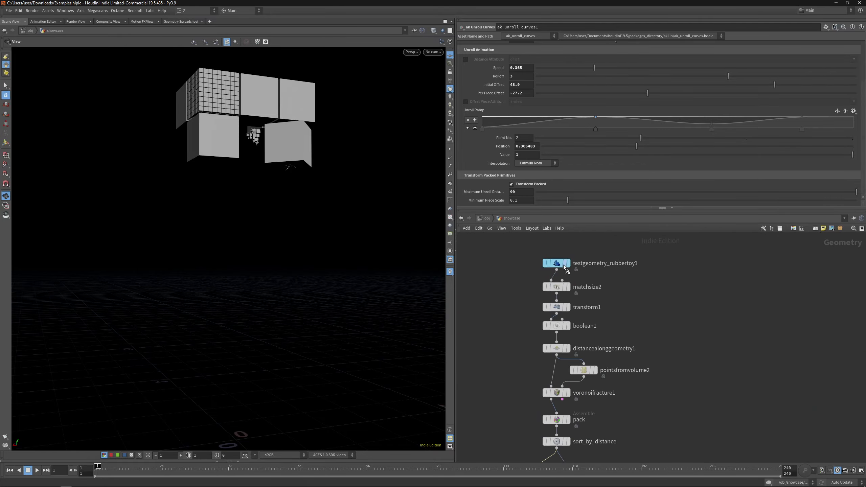
pyautogui.press('r')
pyautogui.click(558, 265)
pyautogui.click(554, 346)
pyautogui.moveTo(266, 240); pyautogui.dragTo(314, 247, button='right')
pyautogui.hotkey('shift', 'w')
pyautogui.moveTo(314, 247); pyautogui.dragTo(259, 251)
# Display voronoifracture1, open its parameters, and examine the fractured rubber toy in shaded view.
pyautogui.moveTo(638, 335); pyautogui.dragTo(632, 243, button='middle')
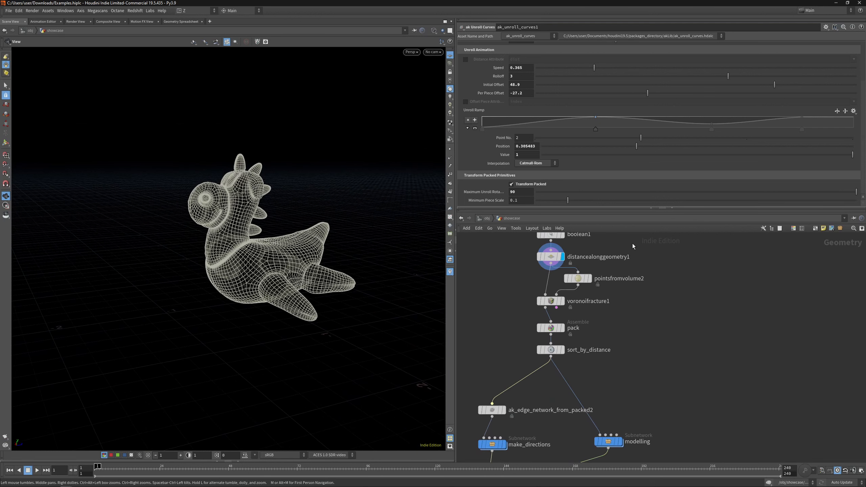
pyautogui.click(556, 300)
pyautogui.click(557, 300)
pyautogui.scroll(3, 247, 261)
pyautogui.press('w')
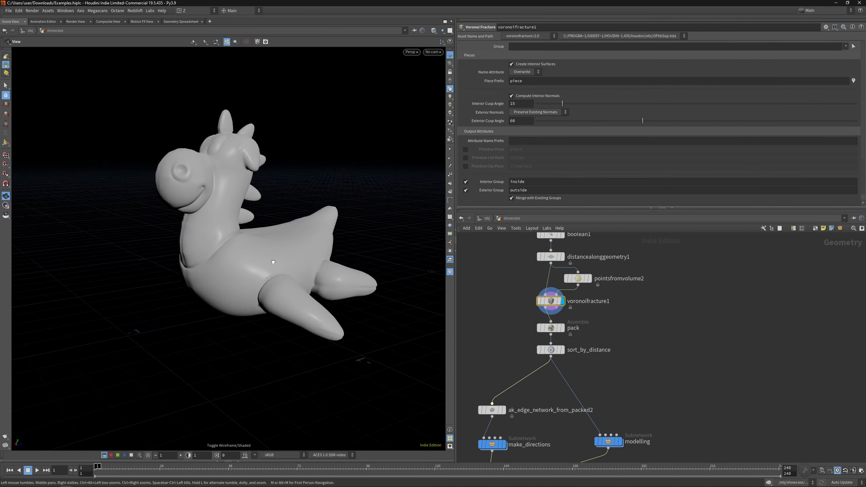
# Add an Exploded View node after pack and examine the separated rubber toy pieces.
pyautogui.moveTo(504, 338); pyautogui.dragTo(607, 341, button='middle')
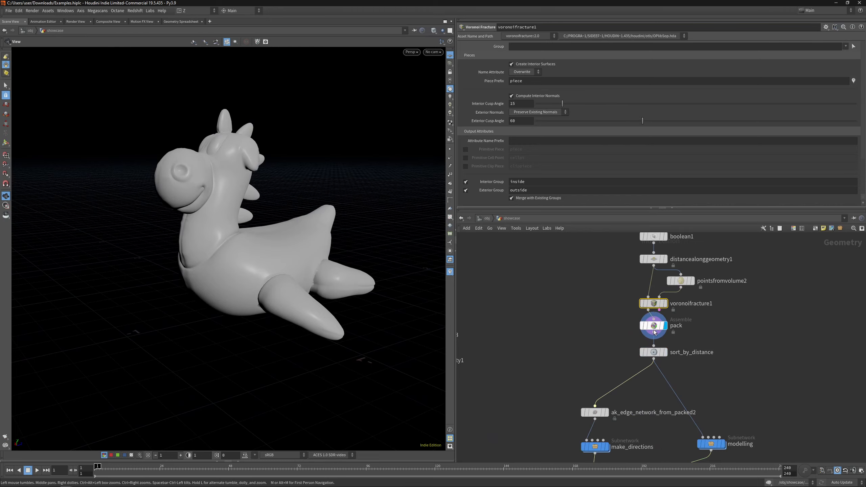
pyautogui.click(530, 329)
pyautogui.write('ex')
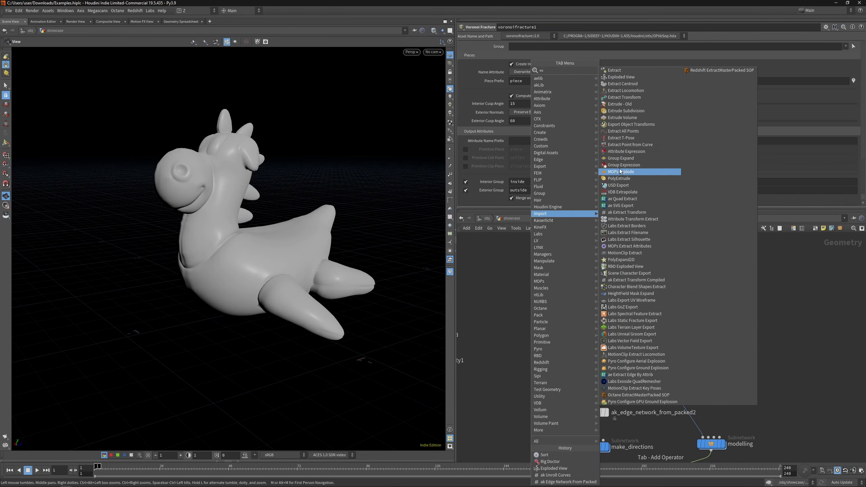
pyautogui.click(620, 77)
pyautogui.moveTo(265, 188); pyautogui.dragTo(300, 276)
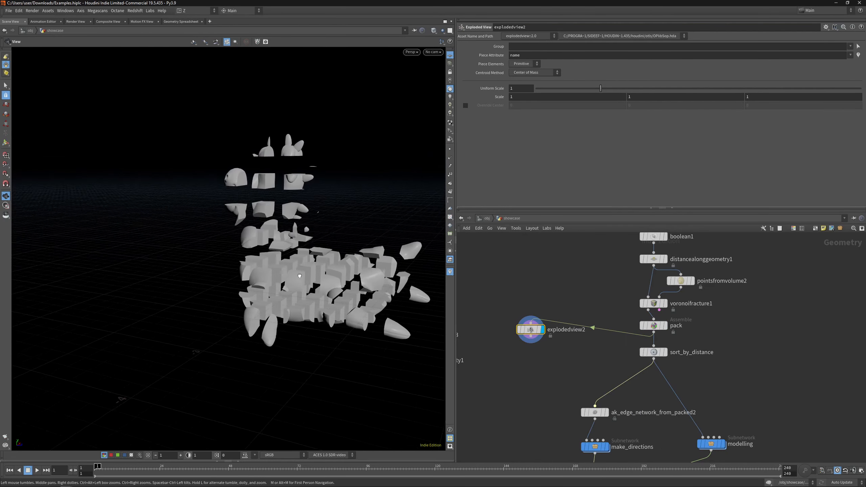
# Display sort_by_distance in the rubber toy network and open its parameters.
pyautogui.moveTo(650, 354); pyautogui.dragTo(583, 282, button='middle')
pyautogui.press('r')
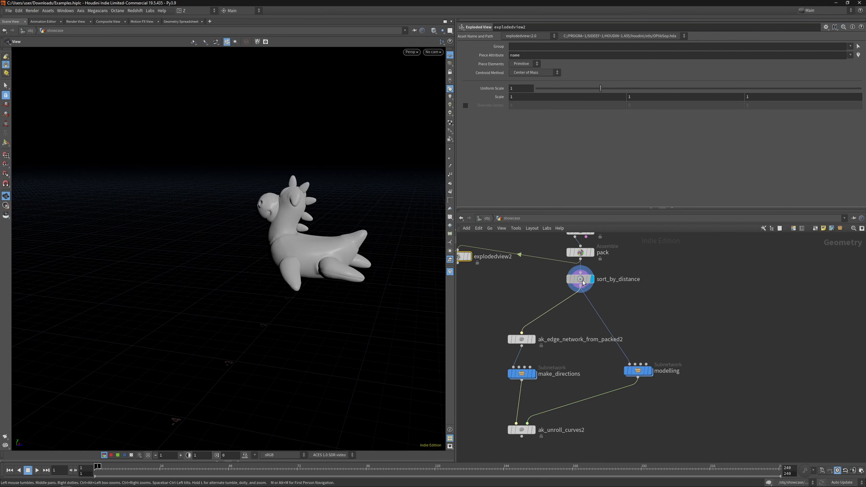
pyautogui.click(583, 281)
# Display distancealonggeometry1 with its parameters and examine the toy's head in wireframe, returning to shaded view to check the body.
pyautogui.moveTo(544, 252); pyautogui.dragTo(525, 359, button='middle')
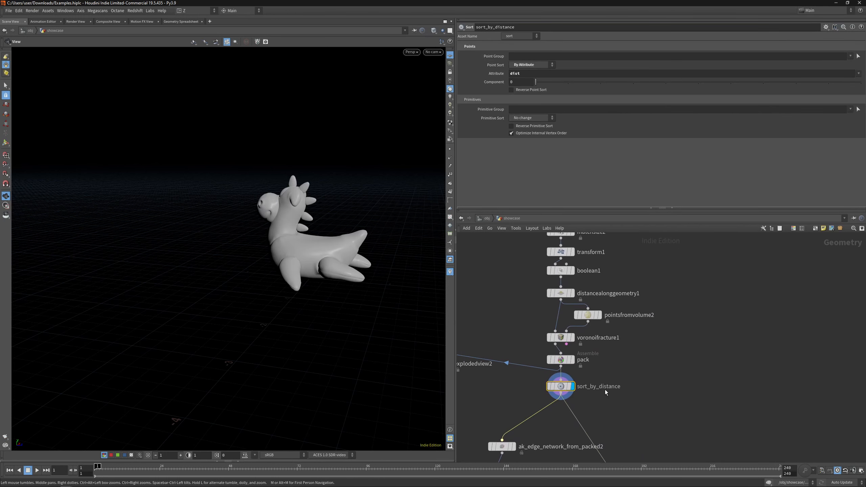
pyautogui.click(564, 296)
pyautogui.scroll(4, 564, 296)
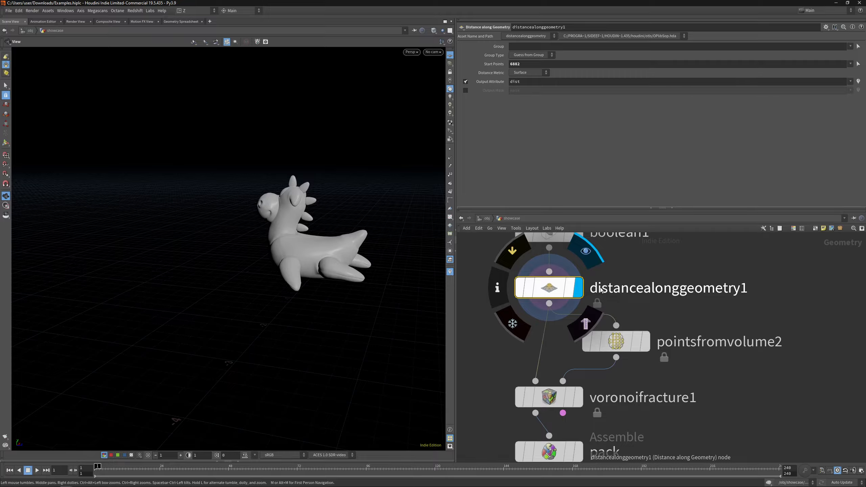
pyautogui.press('w')
pyautogui.scroll(8, 302, 204)
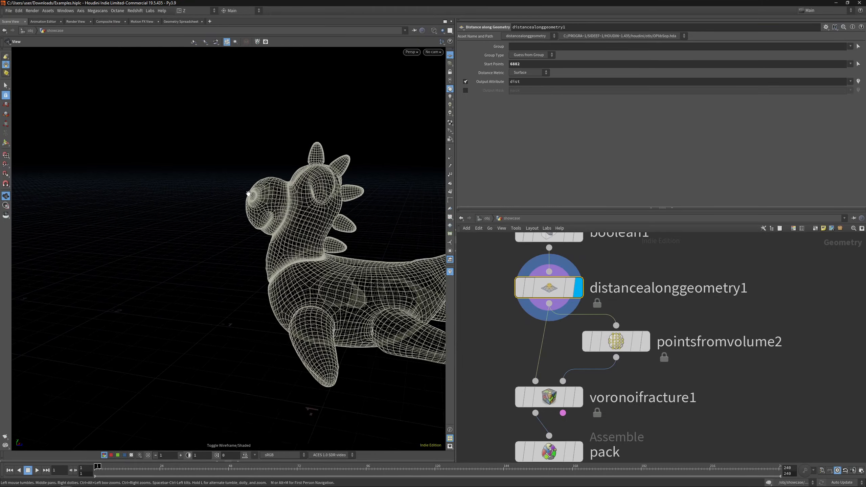
pyautogui.scroll(-10, 302, 204)
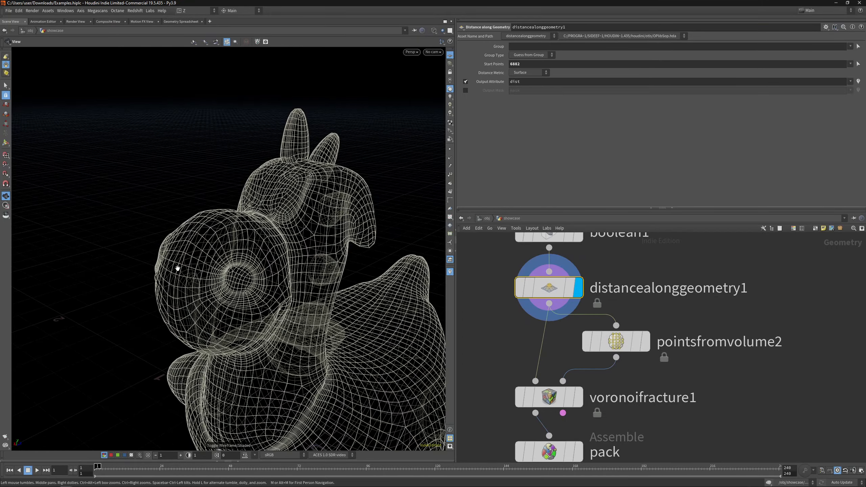
pyautogui.press('w')
pyautogui.moveTo(267, 231); pyautogui.dragTo(161, 181)
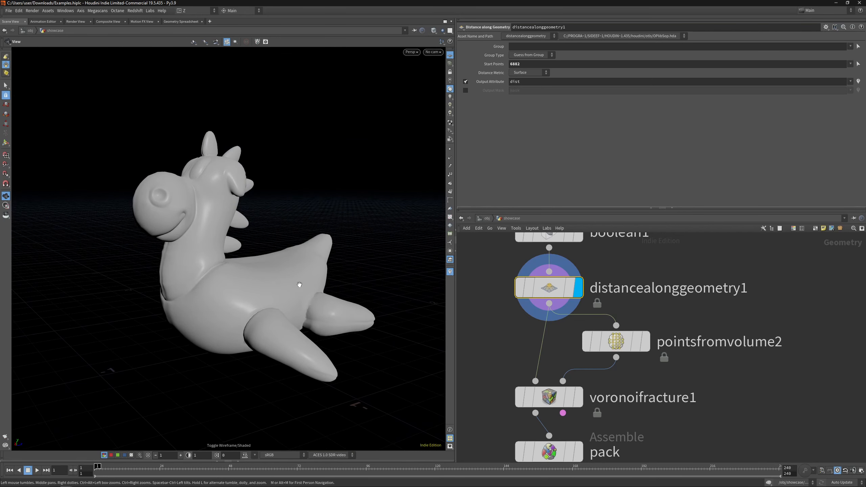
pyautogui.moveTo(330, 279); pyautogui.dragTo(286, 276)
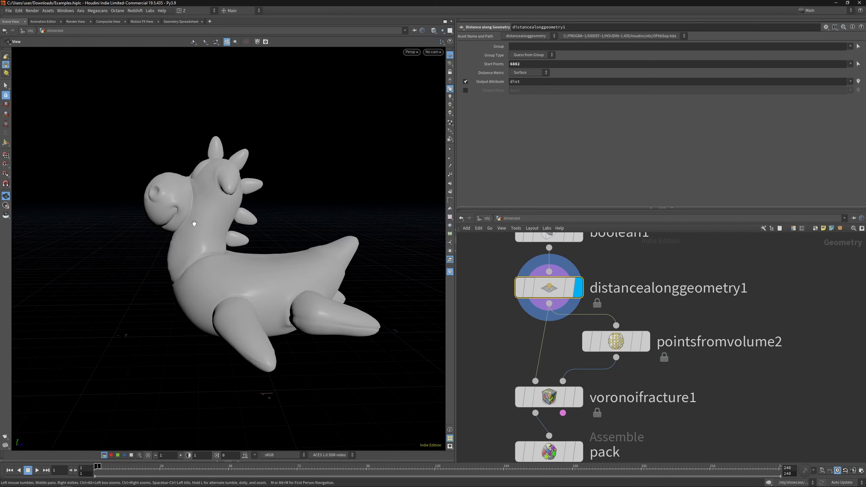
# Review the transferred attributes on the pack node and the point sort settings on sort_by_distance.
pyautogui.scroll(-3, 651, 386)
pyautogui.click(559, 346)
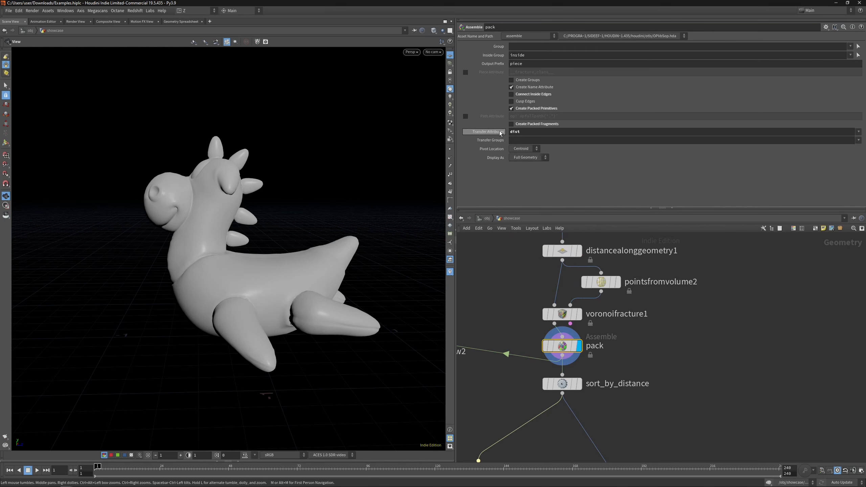
pyautogui.moveTo(620, 383); pyautogui.dragTo(597, 277, button='middle')
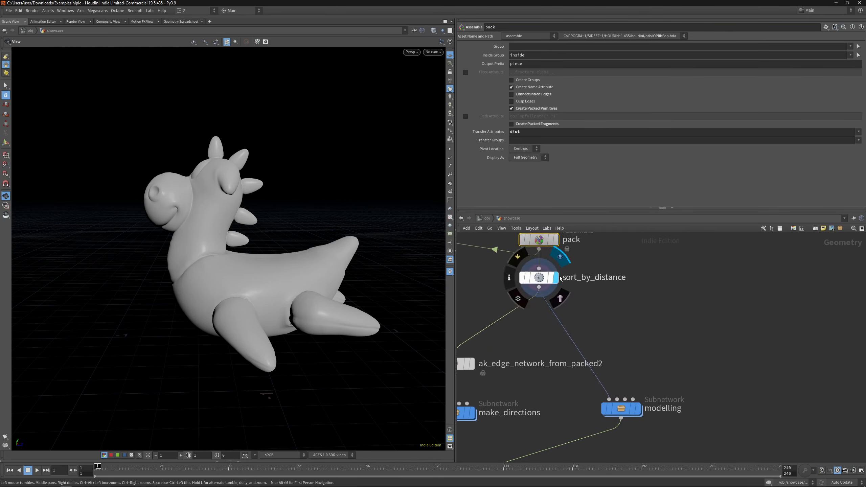
pyautogui.click(539, 277)
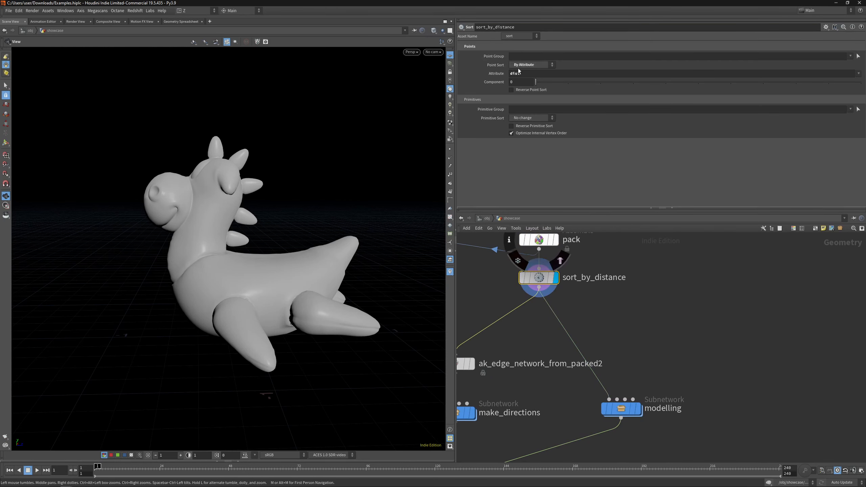
# Show point numbers on sort_by_distance's output and examine the piece order from nose to tail in wireframe, finishing in shaded view.
pyautogui.moveTo(226, 172)
pyautogui.mouseDown()
pyautogui.moveTo(230, 192)
pyautogui.moveTo(253, 195)
pyautogui.mouseUp()
pyautogui.hotkey('shift', 'w')
pyautogui.scroll(5, 125, 203)
pyautogui.moveTo(136, 199); pyautogui.dragTo(118, 199)
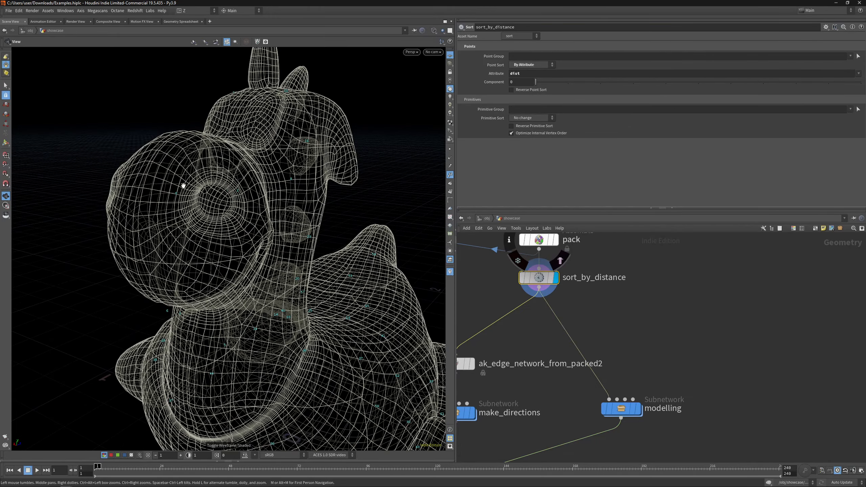
pyautogui.moveTo(183, 186); pyautogui.dragTo(185, 208)
pyautogui.scroll(-5, 161, 205)
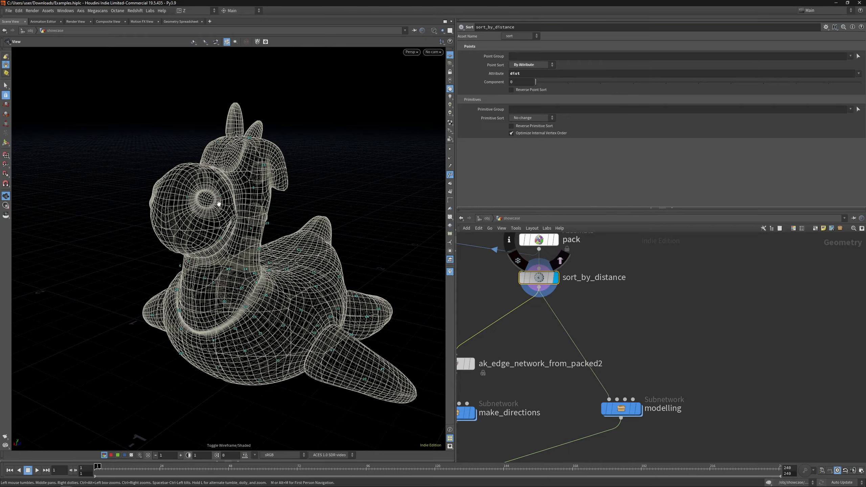
pyautogui.moveTo(182, 197); pyautogui.dragTo(175, 199)
pyautogui.scroll(-3, 606, 337)
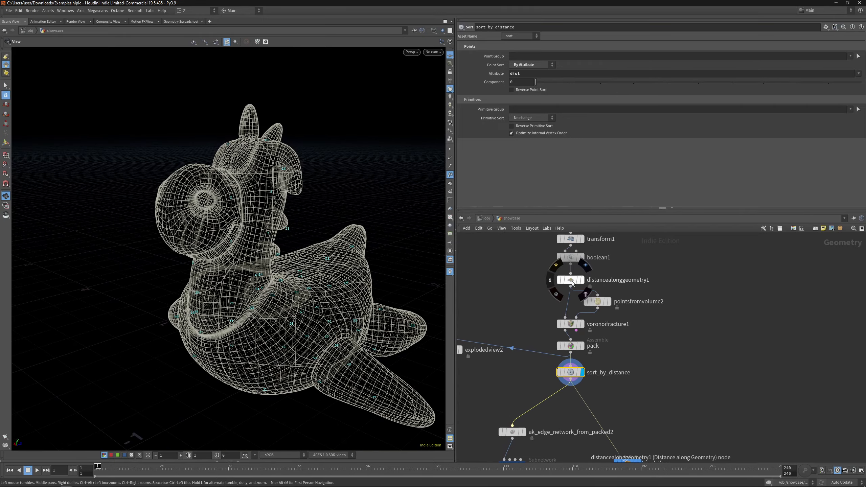
pyautogui.moveTo(221, 211); pyautogui.dragTo(227, 174, button='middle')
pyautogui.scroll(-2, 228, 173)
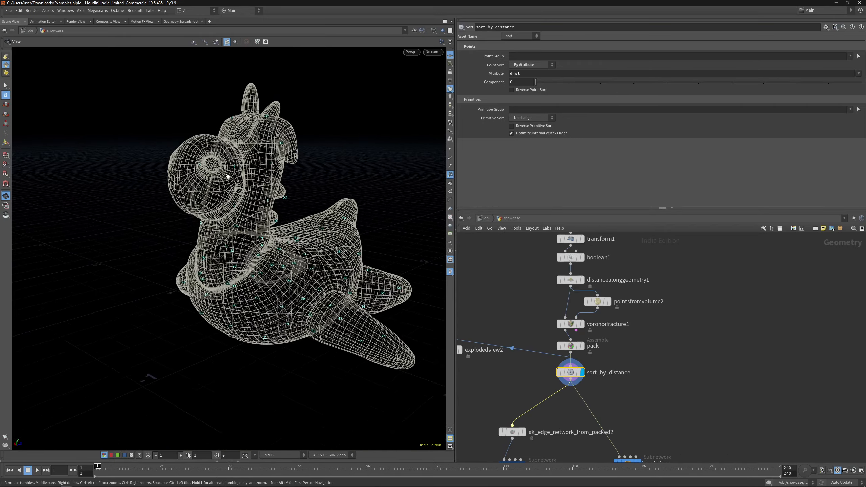
pyautogui.moveTo(242, 165); pyautogui.dragTo(195, 180)
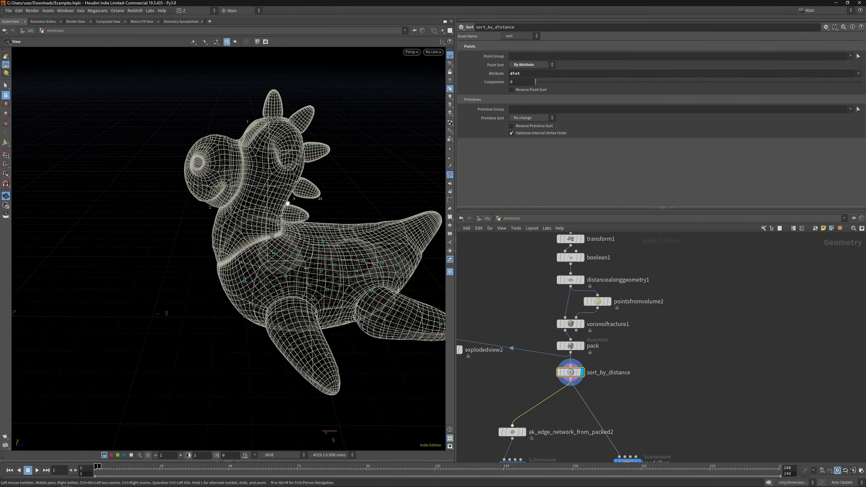
pyautogui.moveTo(288, 203); pyautogui.dragTo(218, 201)
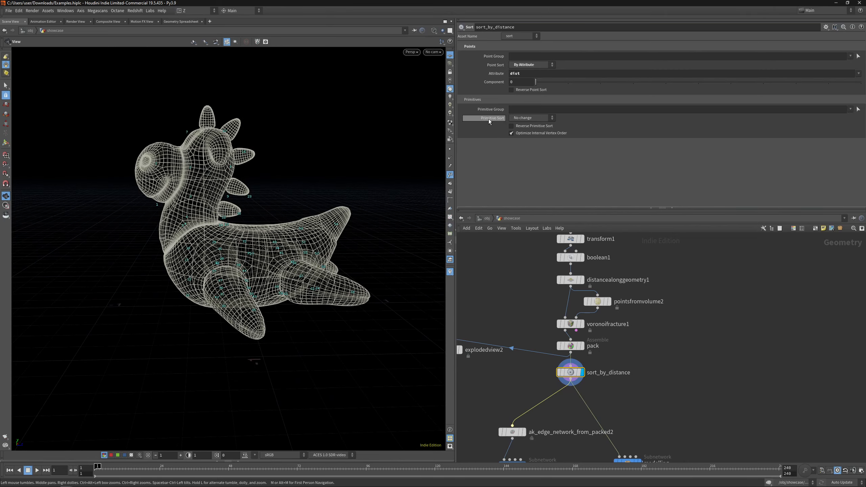
pyautogui.press('w')
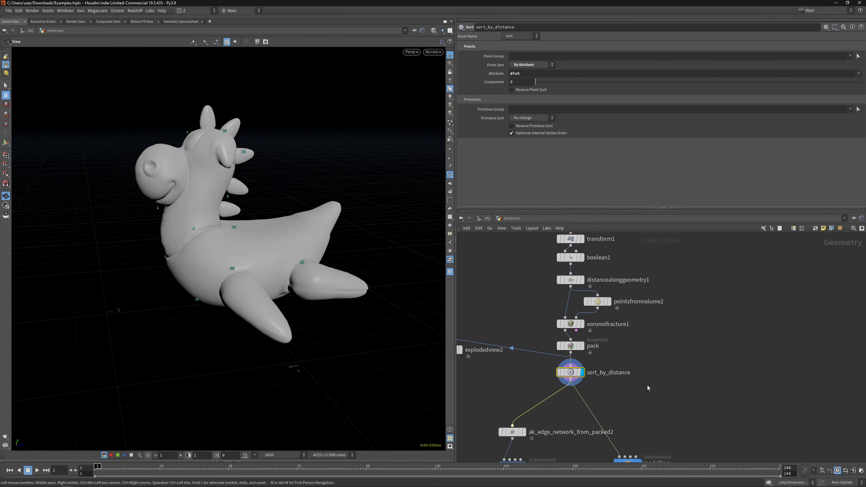
# Display ak_edge_network_from_packed2 with its parameters and examine the edge network generated from the packed toy pieces.
pyautogui.scroll(-8, 648, 388)
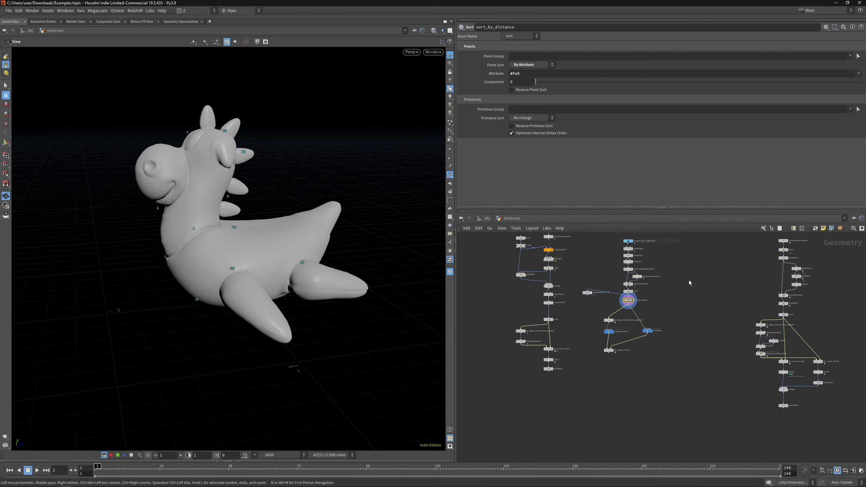
pyautogui.scroll(6, 610, 322)
pyautogui.click(595, 312)
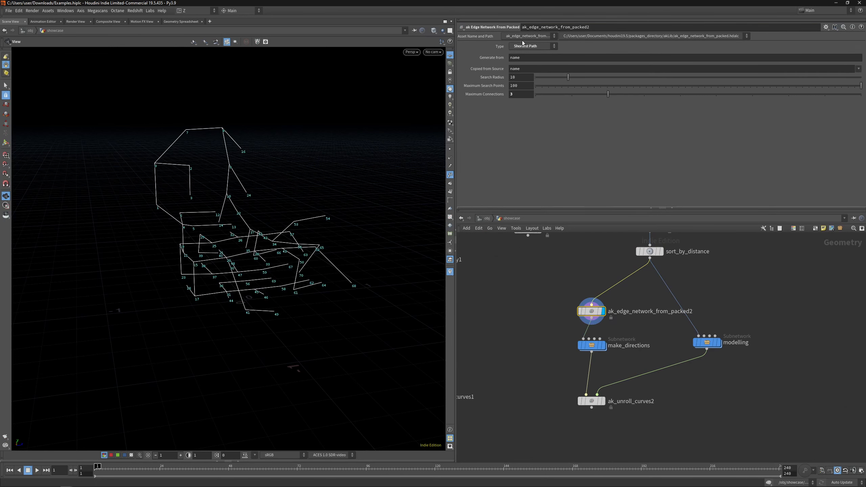
pyautogui.scroll(2, 250, 226)
pyautogui.moveTo(249, 227)
pyautogui.mouseDown()
pyautogui.moveTo(244, 234)
pyautogui.moveTo(253, 230)
pyautogui.mouseUp()
# Display make_directions with point normals shown and point numbers hidden, and examine the directions along the edge network.
pyautogui.moveTo(638, 350); pyautogui.dragTo(558, 311, button='middle')
pyautogui.click(513, 307)
pyautogui.click(450, 158)
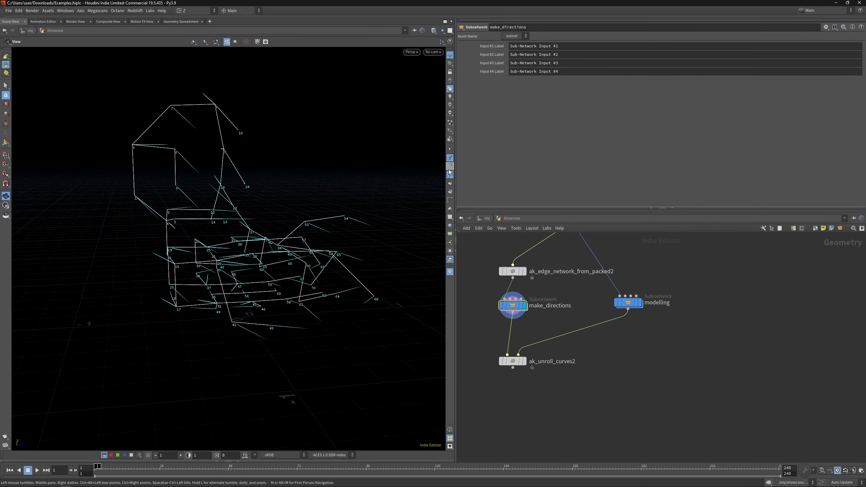
pyautogui.moveTo(302, 203); pyautogui.dragTo(261, 231)
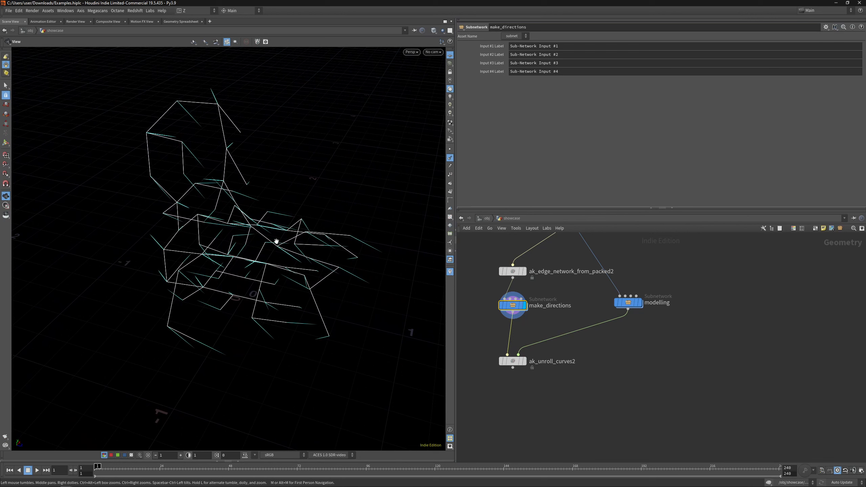
# Enter make_directions and display add2, resample1 and resample2 in turn, with null1 shown as a template for comparison.
pyautogui.doubleClick(517, 310)
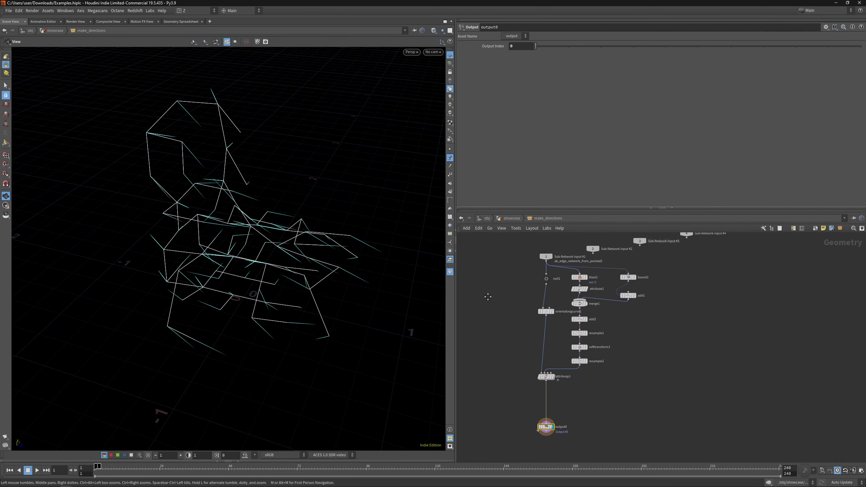
pyautogui.scroll(3, 591, 290)
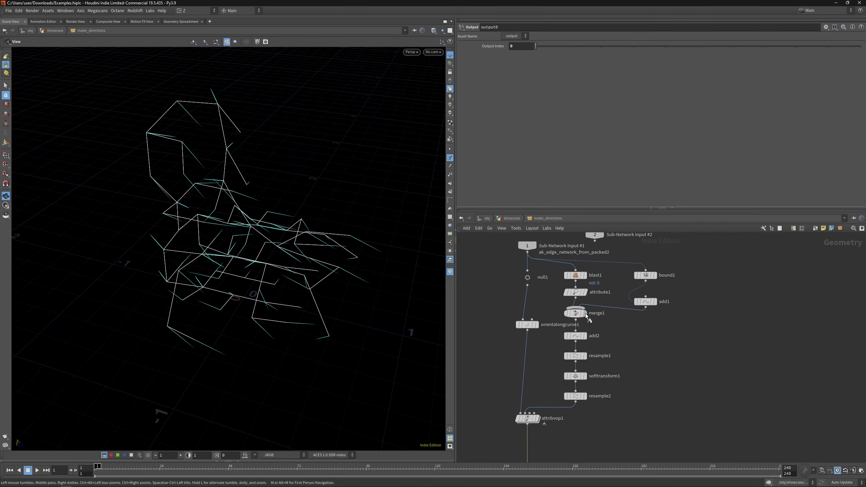
pyautogui.click(583, 337)
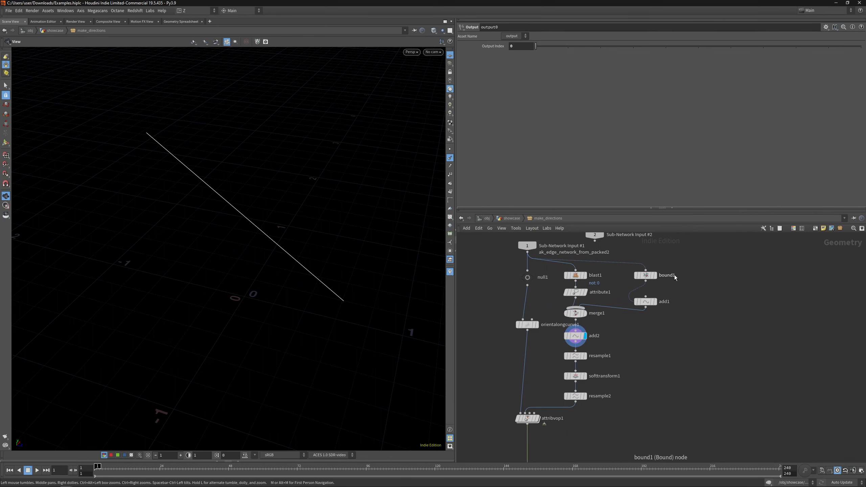
pyautogui.click(529, 280)
pyautogui.moveTo(271, 228); pyautogui.dragTo(212, 178)
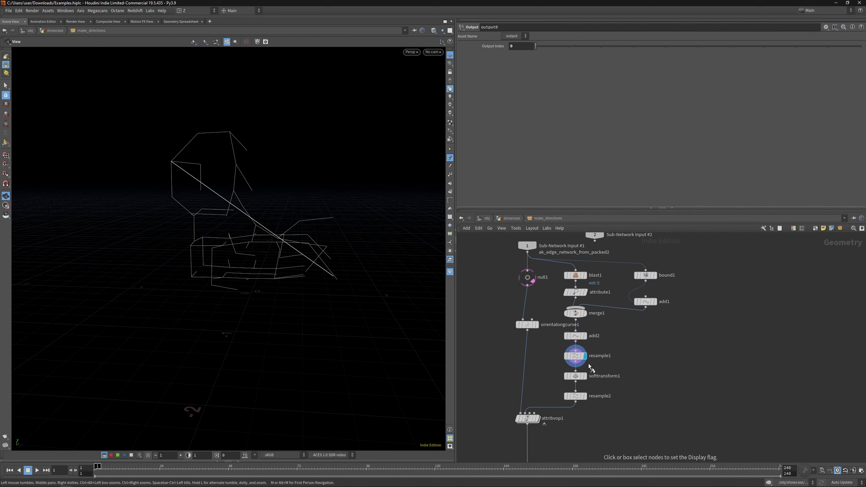
pyautogui.click(580, 398)
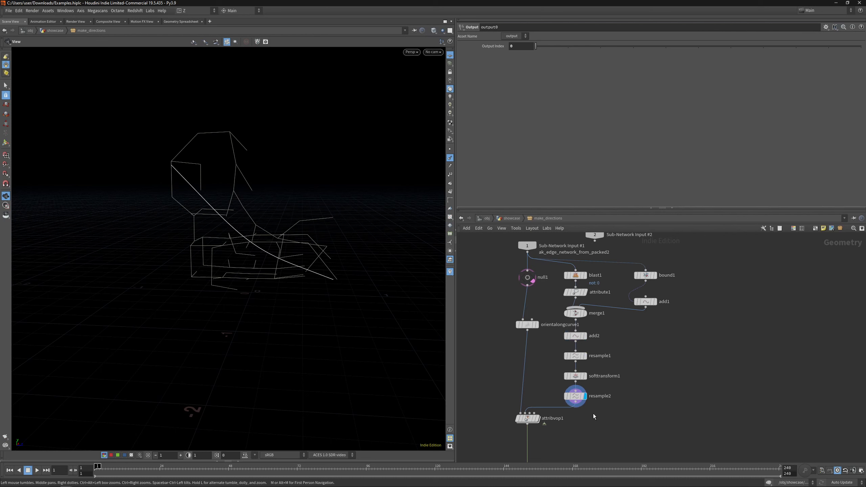
pyautogui.click(576, 397)
# Enter attribvop1, wire normalize1 into the N input of geometryvopoutput1, and inspect the resulting normals.
pyautogui.moveTo(553, 393); pyautogui.dragTo(546, 338, button='middle')
pyautogui.doubleClick(521, 364)
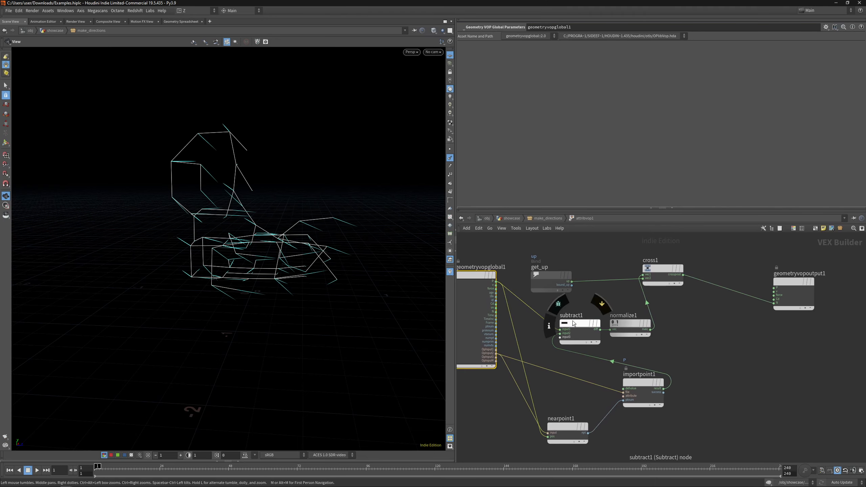
pyautogui.moveTo(719, 311); pyautogui.dragTo(742, 305)
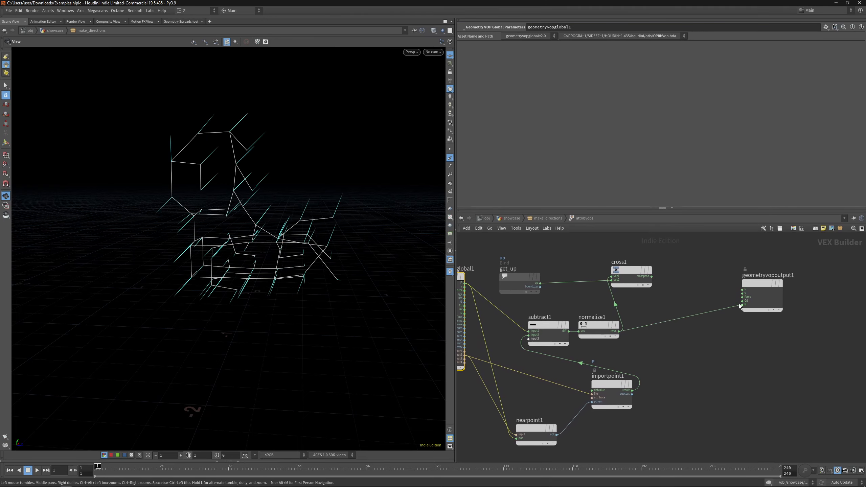
pyautogui.moveTo(326, 214); pyautogui.dragTo(262, 233)
pyautogui.moveTo(182, 201); pyautogui.dragTo(327, 249)
# Move get_up closer to cross1 and reconnect cross1's result to the N input of geometryvopoutput1.
pyautogui.moveTo(510, 275); pyautogui.dragTo(543, 269)
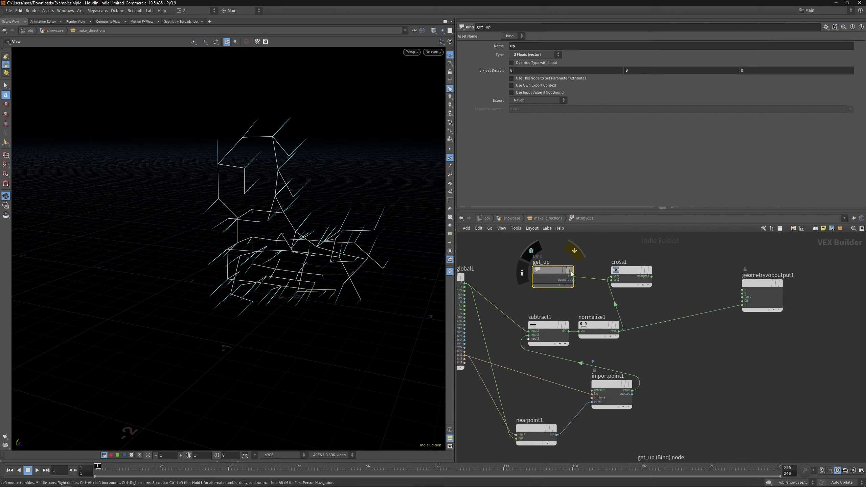
pyautogui.click(641, 273)
pyautogui.click(748, 311)
# Leave attribvop1, review orientalongcurve1's up vector output settings, and return to the showcase network.
pyautogui.press('u')
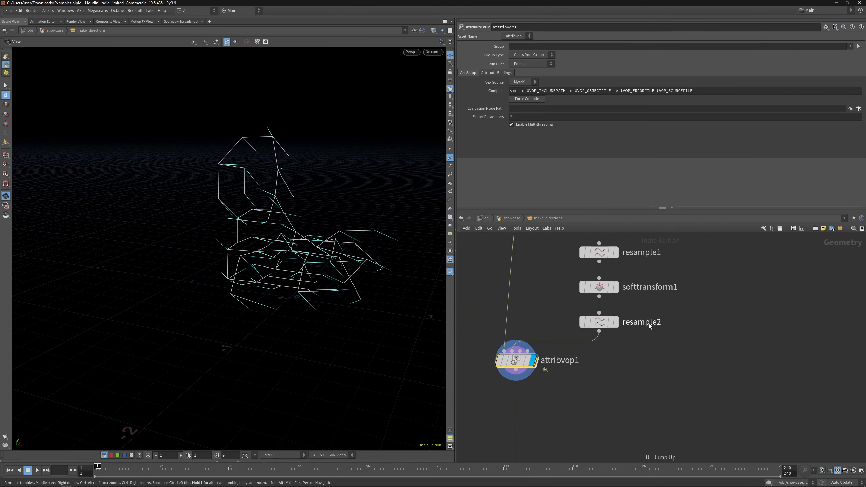
pyautogui.click(547, 275)
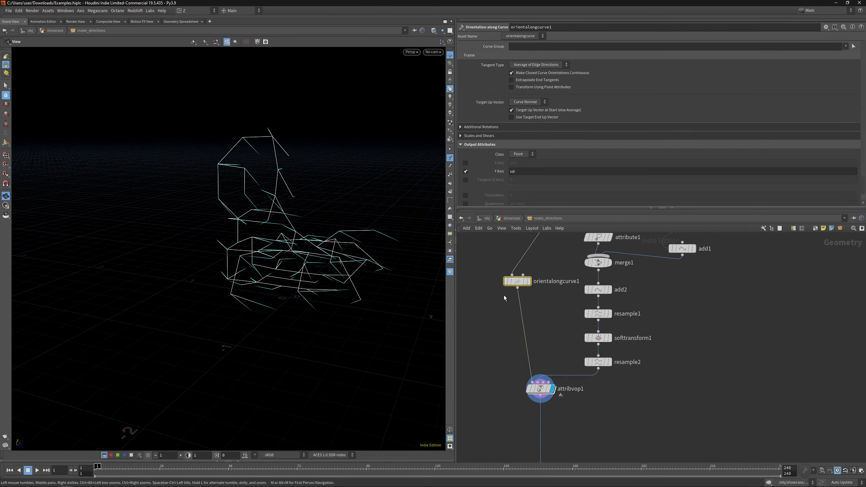
pyautogui.press('u')
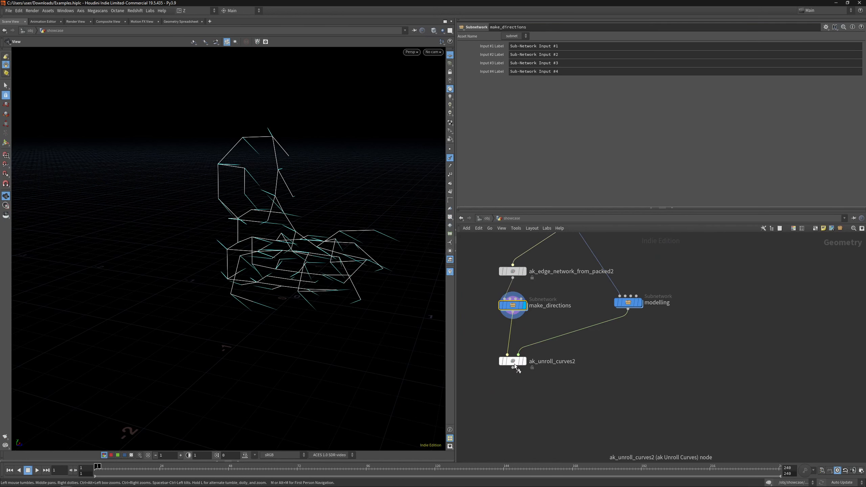
# Display ak_unroll_curves2 and play the rubber toy's unroll animation.
pyautogui.click(524, 362)
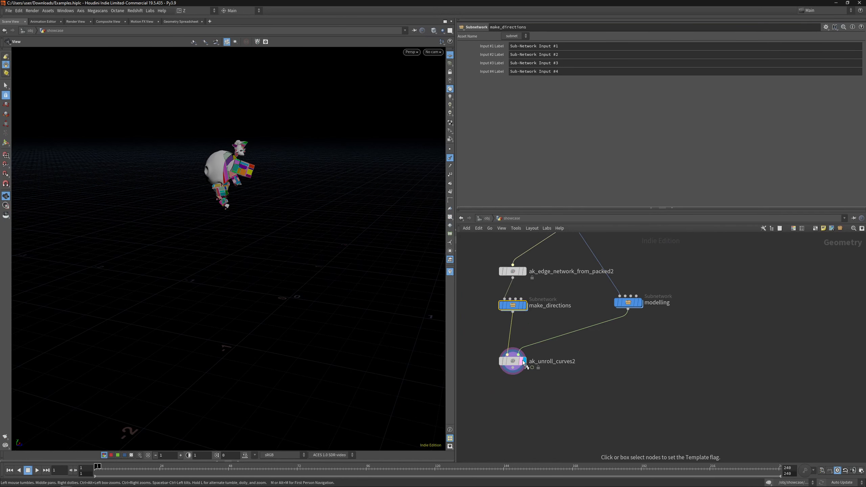
pyautogui.moveTo(286, 205); pyautogui.dragTo(270, 190)
pyautogui.press('Up')
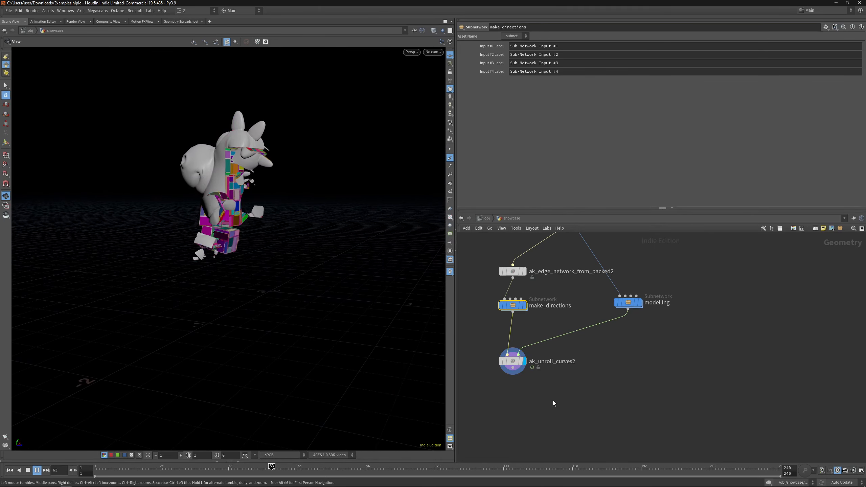
# Select ak_unroll_curves2 and inspect the unroll from several angles during playback, including its Unroll Animation settings.
pyautogui.click(512, 361)
pyautogui.moveTo(313, 168); pyautogui.dragTo(241, 209)
pyautogui.press('Up')
pyautogui.moveTo(240, 208); pyautogui.dragTo(267, 246, button='right')
pyautogui.moveTo(268, 247); pyautogui.dragTo(290, 168)
pyautogui.press('Up')
pyautogui.scroll(-3, 549, 156)
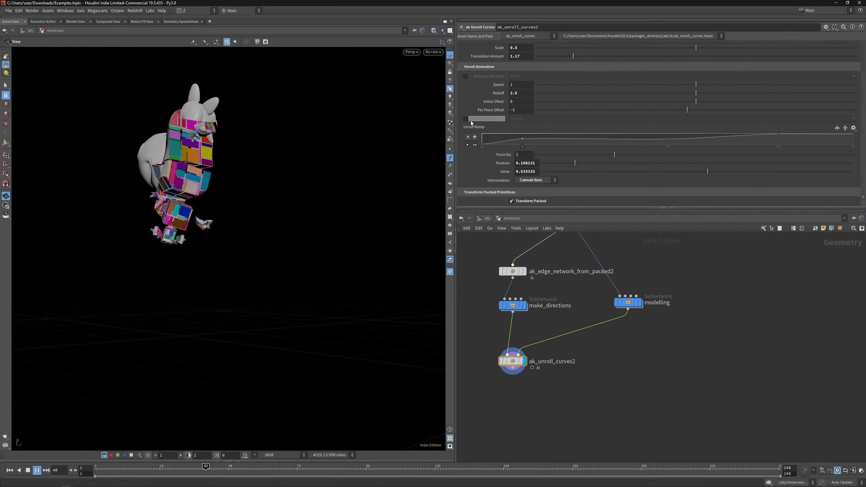
pyautogui.press('Up')
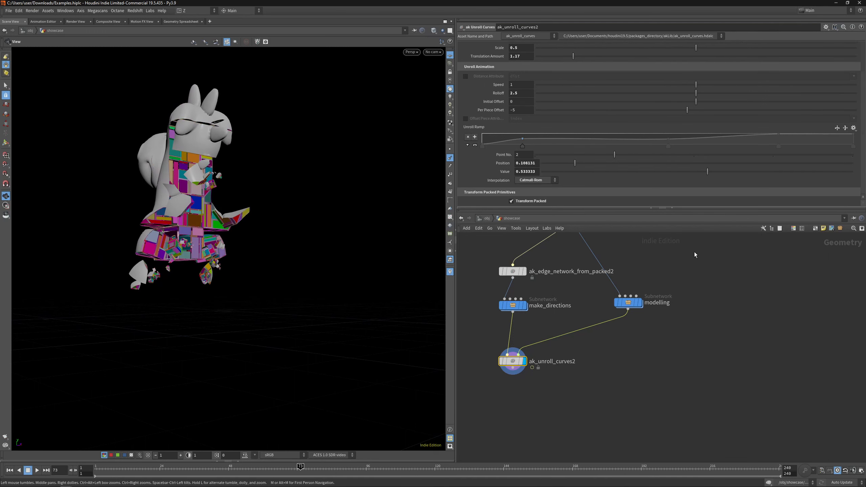
# Display and select sort_by_distance and frame the fractured rubber toy for inspection.
pyautogui.moveTo(695, 255); pyautogui.dragTo(667, 319, button='middle')
pyautogui.click(555, 276)
pyautogui.click(545, 276)
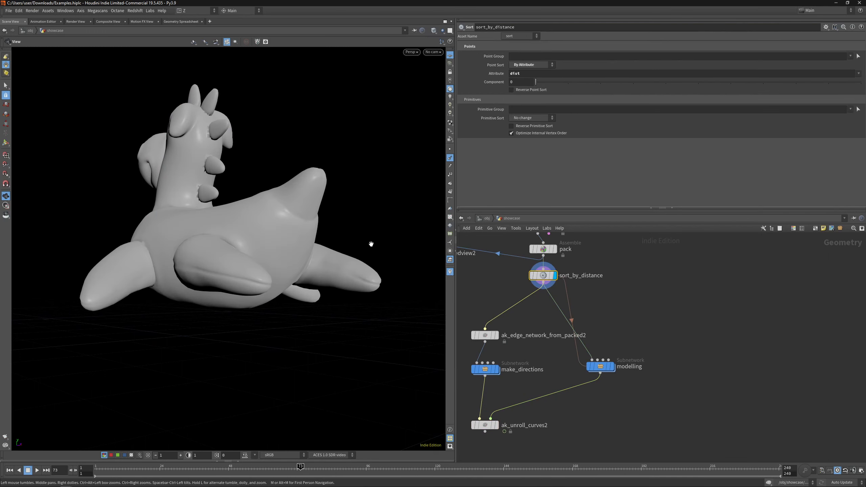
pyautogui.hotkey('space', 'f')
pyautogui.moveTo(327, 244); pyautogui.dragTo(295, 265)
pyautogui.moveTo(295, 265); pyautogui.dragTo(301, 242, button='middle')
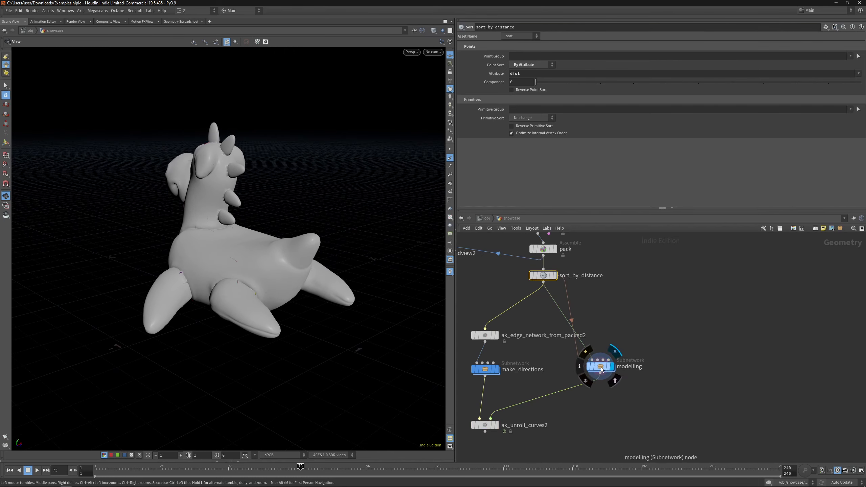
# Move the modelling subnetwork closer to sort_by_distance, display it, and compare its result in wireframe and shaded modes.
pyautogui.moveTo(601, 369); pyautogui.dragTo(622, 319)
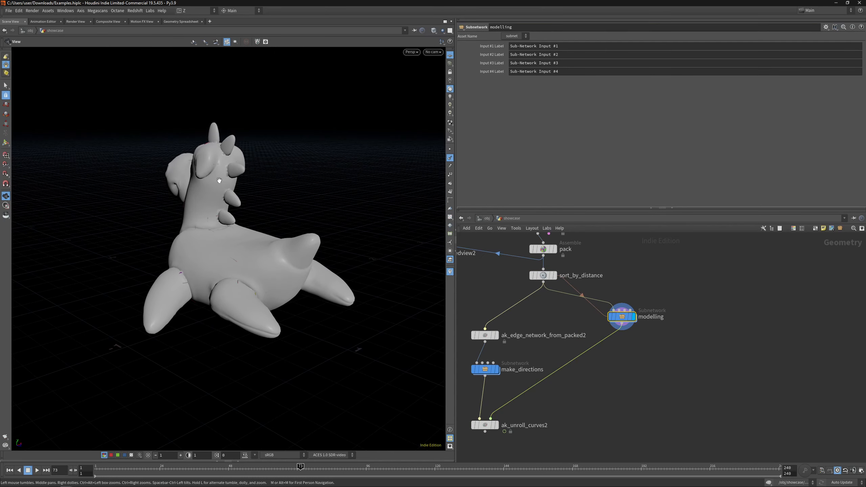
pyautogui.press('w')
pyautogui.press('w')
pyautogui.scroll(3, 221, 157)
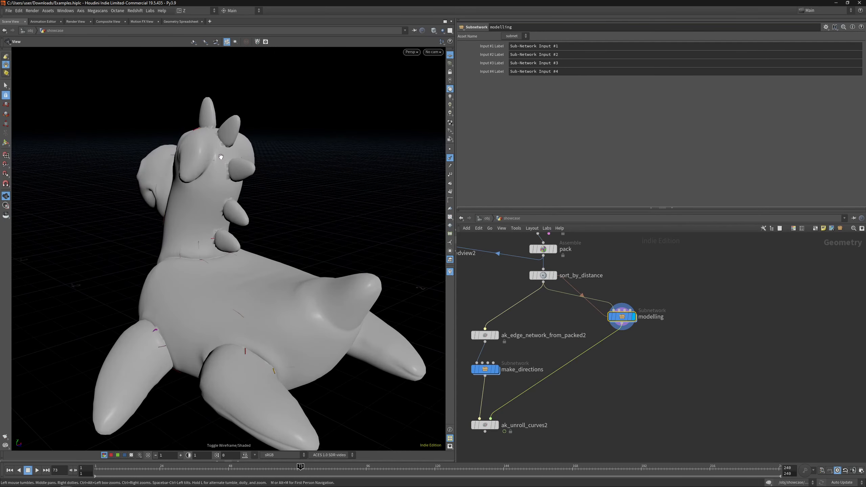
# Enter the modelling subnetwork, display unpack1 with normals hidden, and inspect the single piece in wireframe and shaded modes.
pyautogui.doubleClick(633, 322)
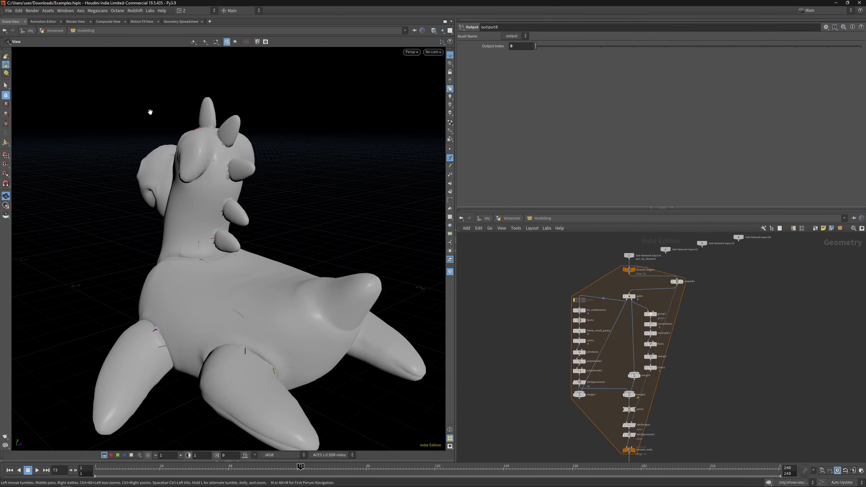
pyautogui.scroll(2, 687, 295)
pyautogui.press('r')
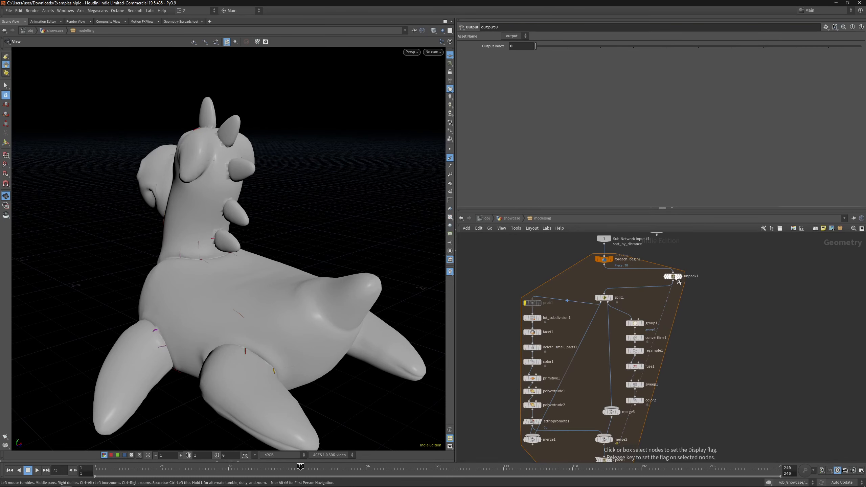
pyautogui.click(675, 276)
pyautogui.scroll(2, 675, 276)
pyautogui.click(673, 276)
pyautogui.hotkey('space', 'g')
pyautogui.press('w')
pyautogui.click(450, 158)
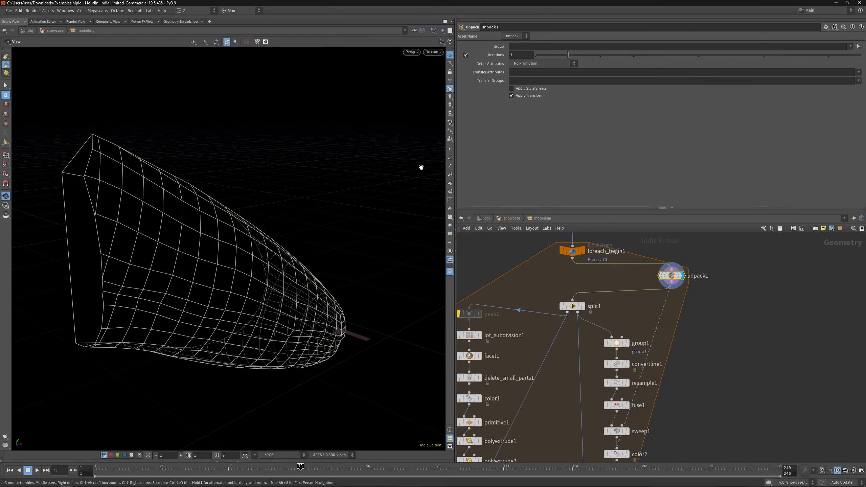
pyautogui.press('w')
pyautogui.scroll(-5, 234, 234)
pyautogui.moveTo(164, 259); pyautogui.dragTo(334, 268)
# Display pack1 inside the for-each loop and feed merge2 from merge1 instead of attribpromote1.
pyautogui.moveTo(577, 390); pyautogui.dragTo(576, 249, button='middle')
pyautogui.scroll(-2, 558, 292)
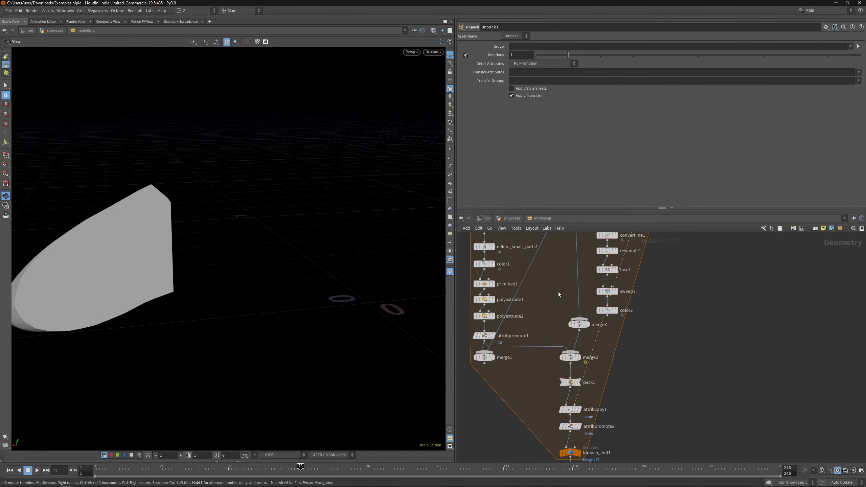
pyautogui.click(575, 367)
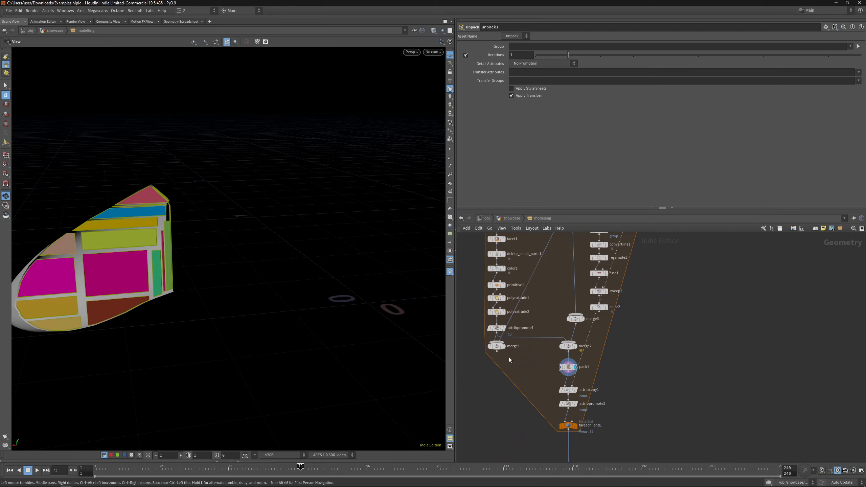
pyautogui.scroll(1, 568, 341)
pyautogui.click(581, 339)
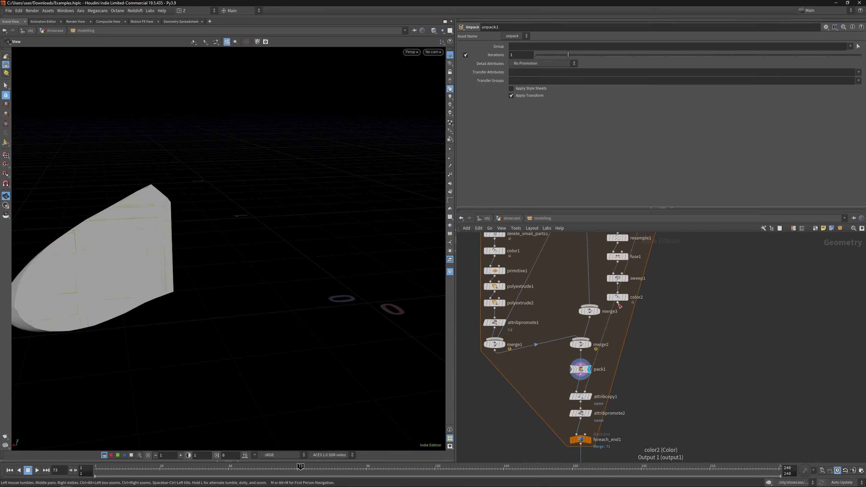
# Wire color2 into merge3 and inspect the framed piece in wireframe and shaded modes.
pyautogui.moveTo(618, 303); pyautogui.dragTo(590, 306)
pyautogui.hotkey('shift', 'w')
pyautogui.moveTo(251, 255)
pyautogui.mouseDown()
pyautogui.moveTo(284, 236)
pyautogui.moveTo(203, 257)
pyautogui.moveTo(225, 236)
pyautogui.moveTo(320, 217)
pyautogui.moveTo(294, 240)
pyautogui.moveTo(306, 234)
pyautogui.mouseUp()
pyautogui.hotkey('shift', 'w')
pyautogui.hotkey('space', 'f')
pyautogui.hotkey('shift', 'w')
pyautogui.hotkey('shift', 'w')
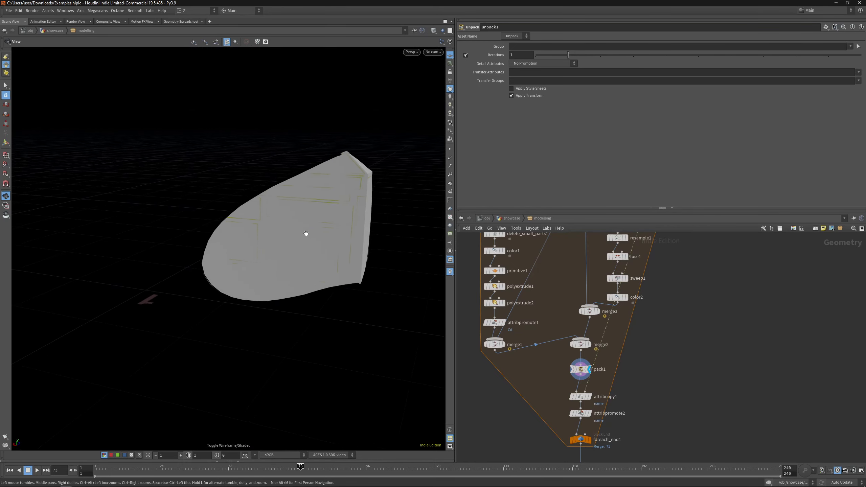
pyautogui.scroll(-1, 306, 233)
pyautogui.hotkey('shift', 'w')
# Bypass merge1 and inspect the coloured panels of the piece from different angles.
pyautogui.moveTo(523, 316); pyautogui.dragTo(523, 352, button='middle')
pyautogui.click(486, 379)
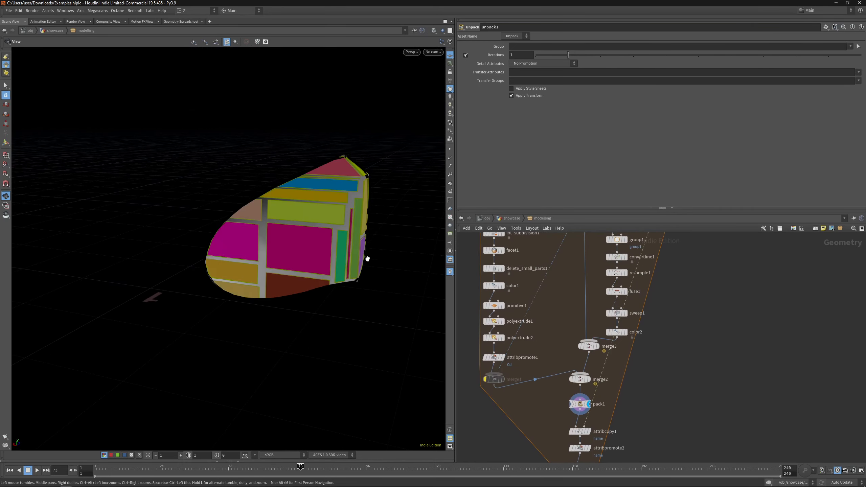
pyautogui.moveTo(367, 257); pyautogui.dragTo(432, 241)
pyautogui.moveTo(437, 233); pyautogui.dragTo(337, 235)
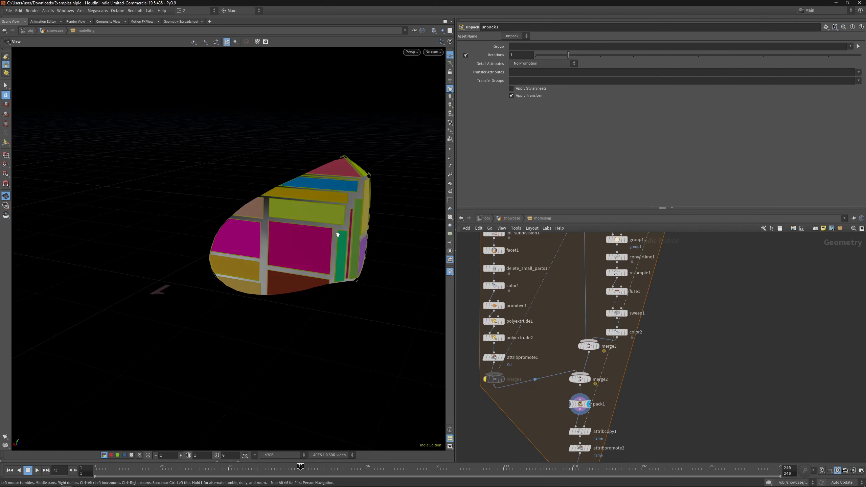
# Select pack1, review its pack settings, and look over the whole for-each loop.
pyautogui.moveTo(610, 415); pyautogui.dragTo(563, 308, button='middle')
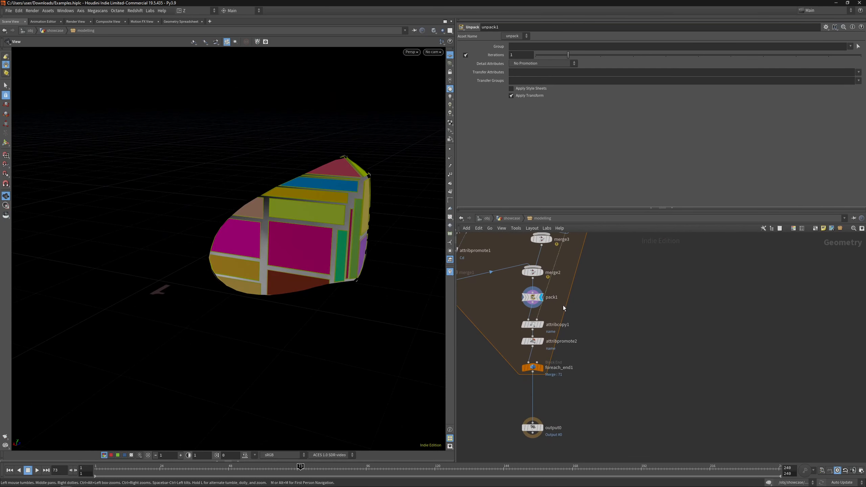
pyautogui.click(516, 292)
pyautogui.moveTo(397, 208); pyautogui.dragTo(348, 218)
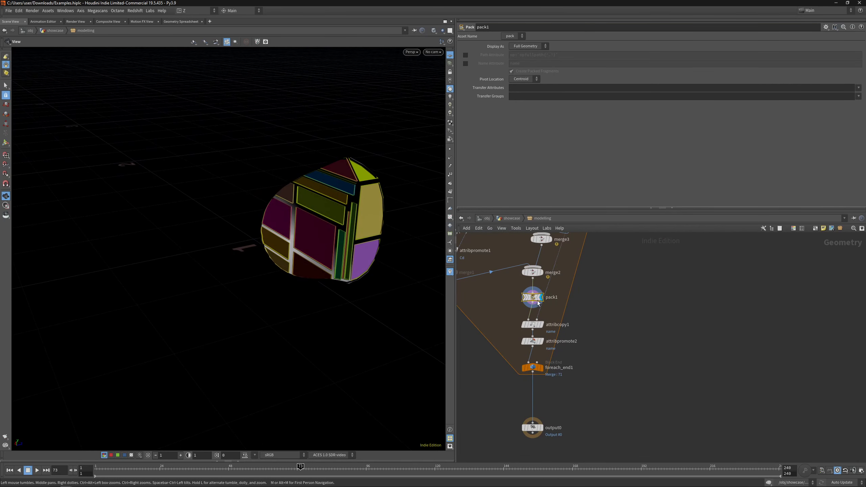
pyautogui.scroll(4, 546, 301)
pyautogui.scroll(-6, 597, 296)
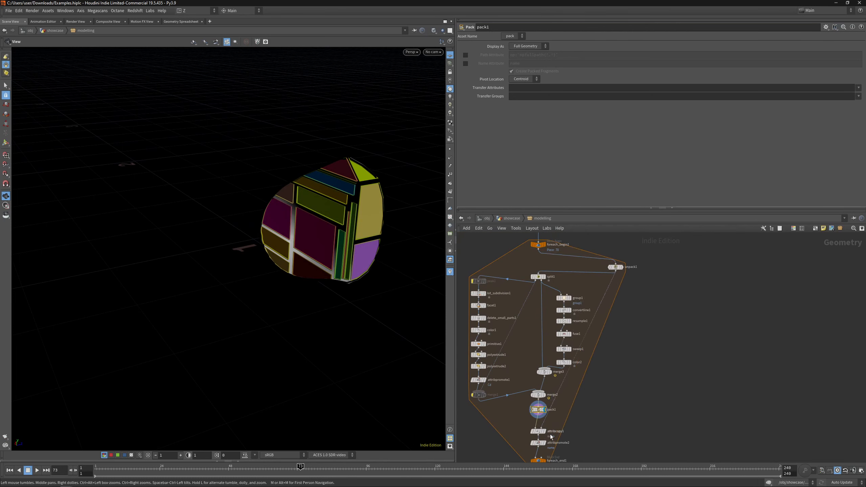
# Review attribcopy1's name settings, move the node closer to pack1, and display and select attribpromote2.
pyautogui.scroll(3, 550, 437)
pyautogui.click(529, 364)
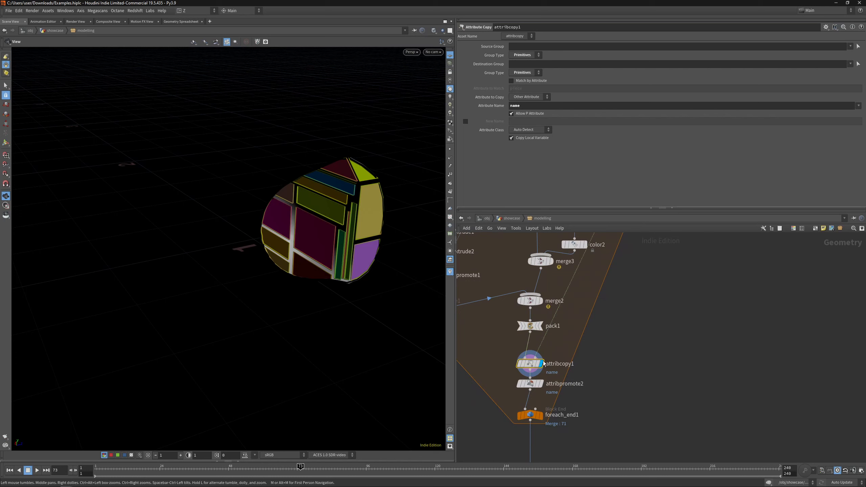
pyautogui.scroll(1, 540, 369)
pyautogui.moveTo(531, 363); pyautogui.dragTo(532, 348)
pyautogui.click(542, 388)
pyautogui.click(534, 388)
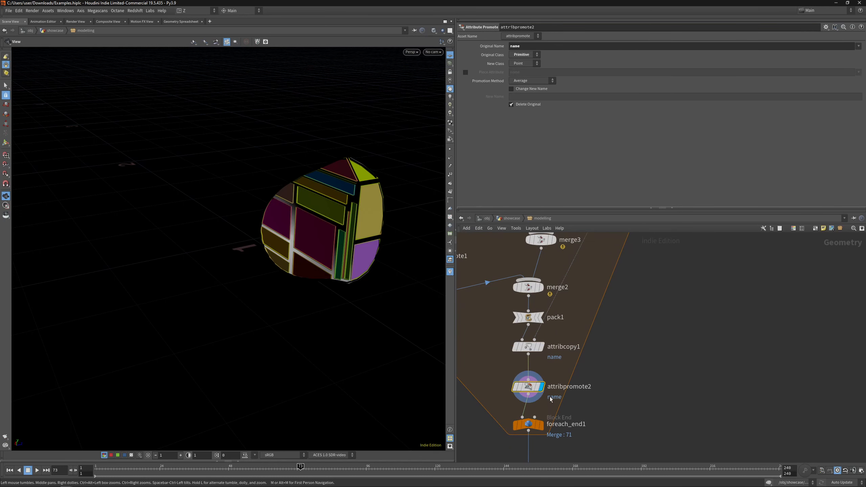
# Return to the showcase network, frame the rubber toy, and play its unroll animation briefly.
pyautogui.press('u')
pyautogui.hotkey('space', 'g')
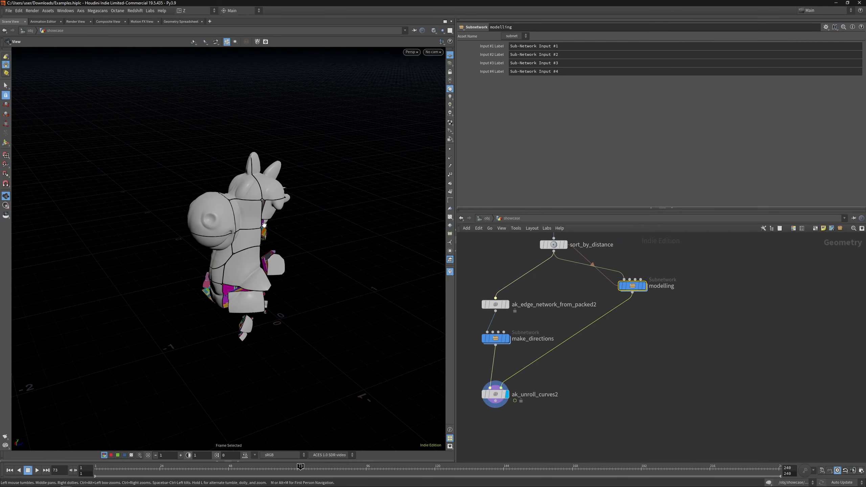
pyautogui.moveTo(241, 227); pyautogui.dragTo(191, 223)
pyautogui.press('Up')
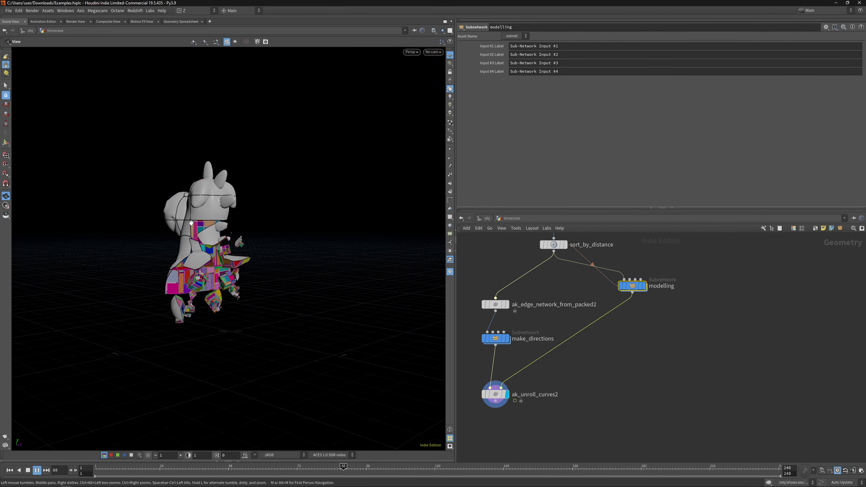
pyautogui.press('Up')
# Go to the human character setup in the showcase network and display ak_unroll_curves4.
pyautogui.scroll(-4, 662, 329)
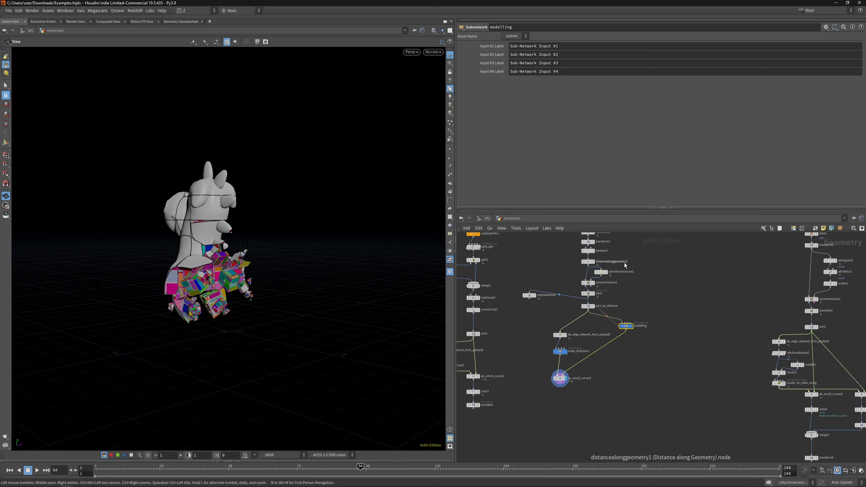
pyautogui.moveTo(689, 281); pyautogui.dragTo(526, 302, button='middle')
pyautogui.moveTo(634, 353); pyautogui.dragTo(592, 249, button='middle')
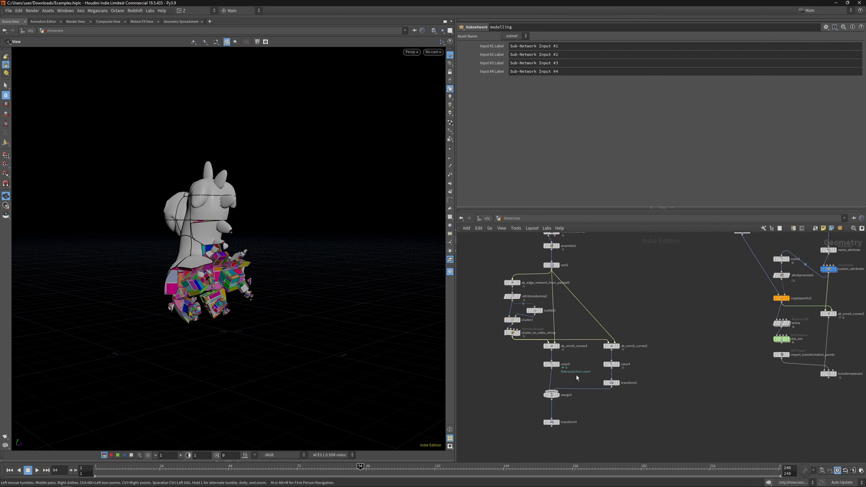
pyautogui.moveTo(575, 373)
pyautogui.mouseDown(button='middle')
pyautogui.moveTo(576, 353)
pyautogui.moveTo(579, 374)
pyautogui.mouseUp(button='middle')
pyautogui.scroll(8, 538, 351)
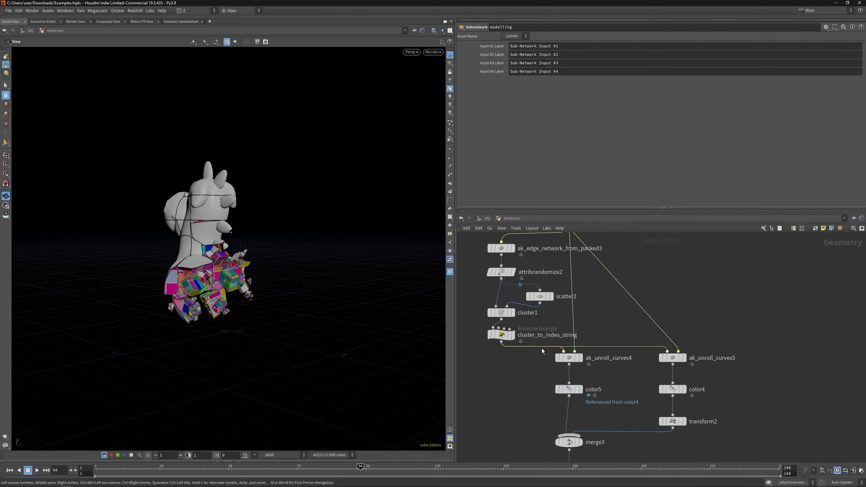
pyautogui.moveTo(512, 353); pyautogui.dragTo(552, 367, button='middle')
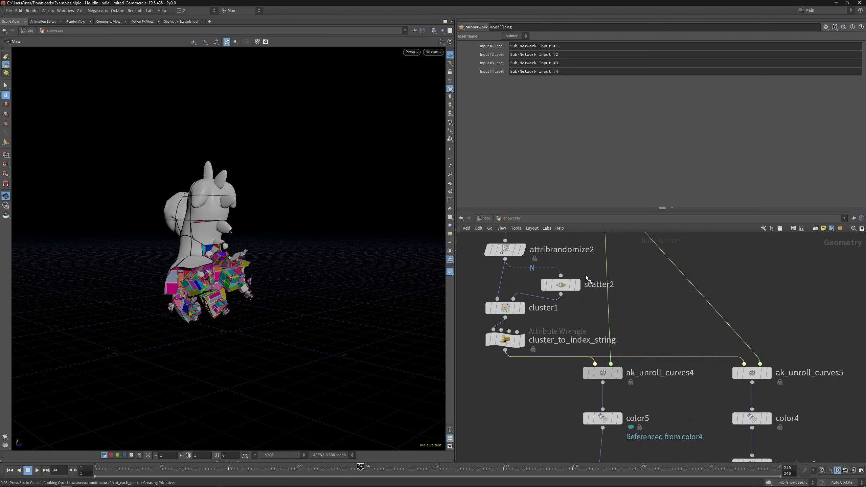
pyautogui.scroll(5, 277, 151)
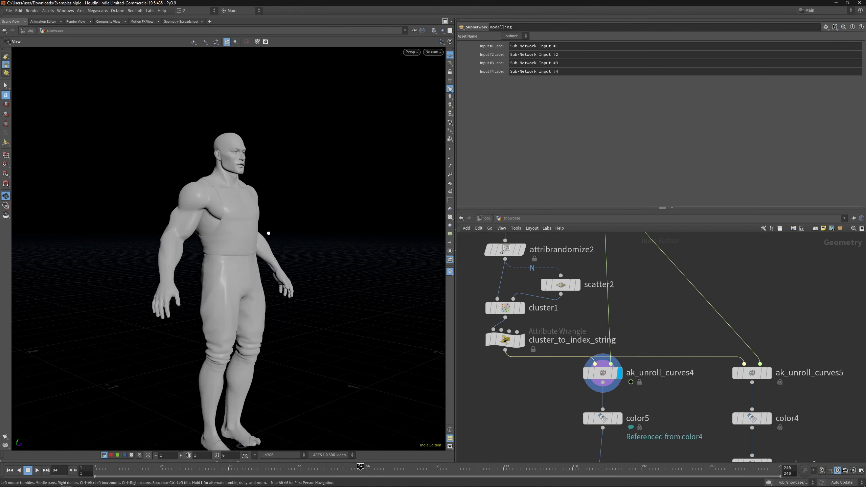
pyautogui.scroll(-8, 632, 297)
pyautogui.scroll(7, 601, 352)
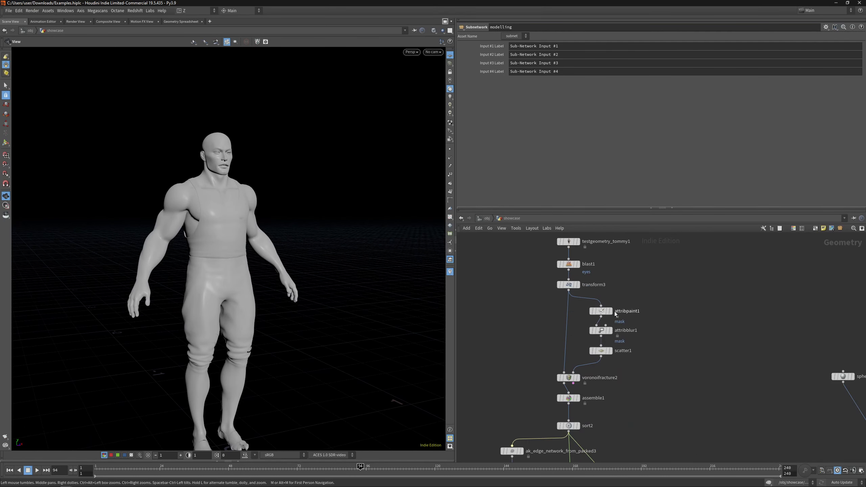
# Display attribblur1, scatter1 and voronoifracture2 in turn to examine how the character is fractured.
pyautogui.scroll(3, 615, 314)
pyautogui.click(609, 348)
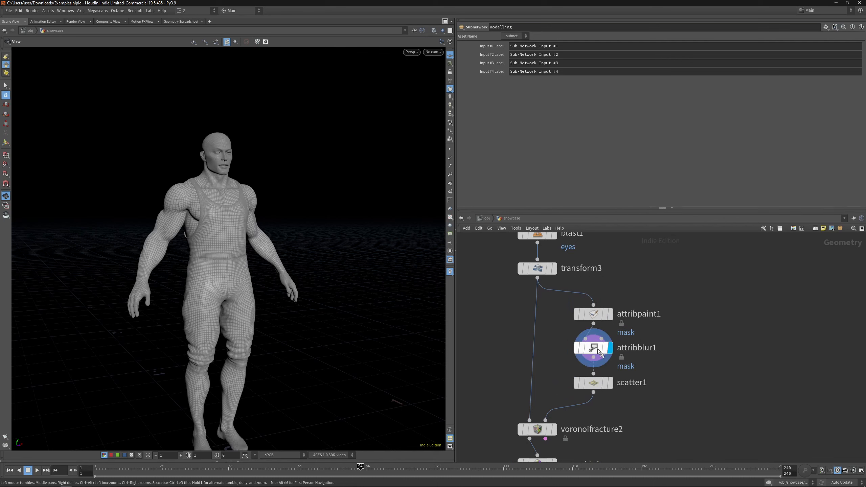
pyautogui.click(592, 385)
pyautogui.click(538, 429)
pyautogui.moveTo(615, 410); pyautogui.dragTo(652, 297, button='middle')
pyautogui.scroll(-3, 652, 297)
pyautogui.moveTo(633, 342); pyautogui.dragTo(601, 261, button='middle')
pyautogui.scroll(-1, 601, 261)
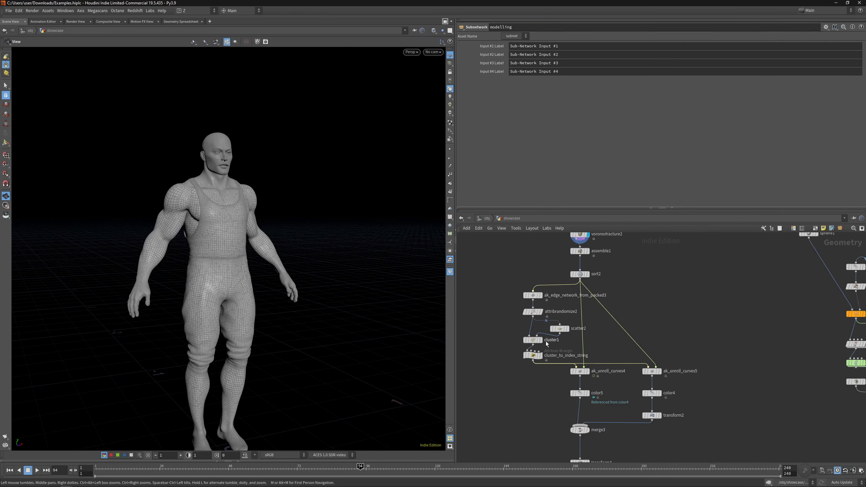
# Display cluster1, review attribrandomize2's settings, and display scatter2 to examine its scattered points and settings.
pyautogui.scroll(3, 546, 344)
pyautogui.click(539, 336)
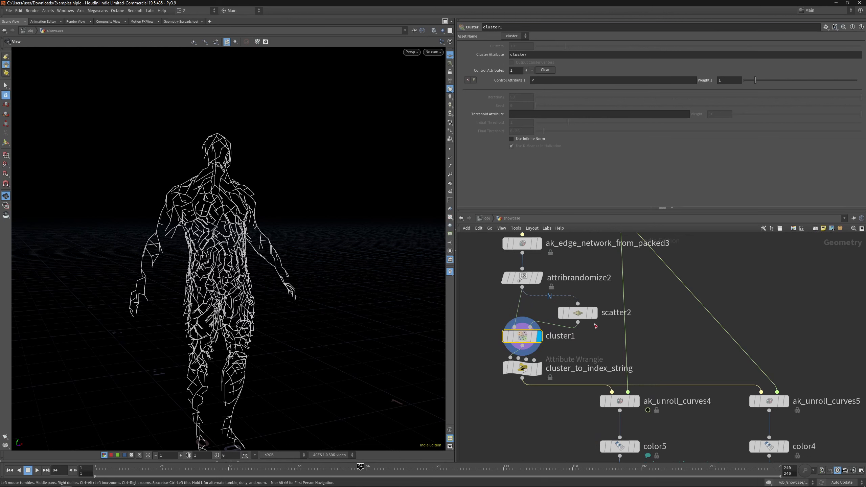
pyautogui.moveTo(583, 319)
pyautogui.click(523, 277)
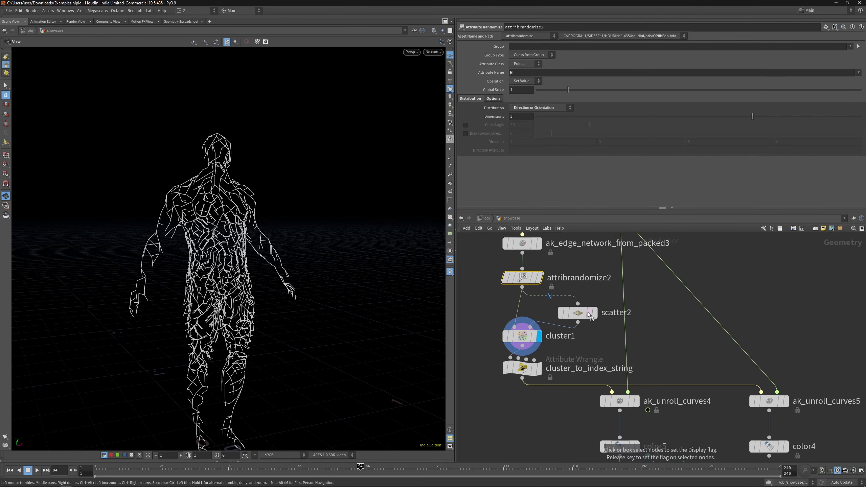
pyautogui.click(578, 317)
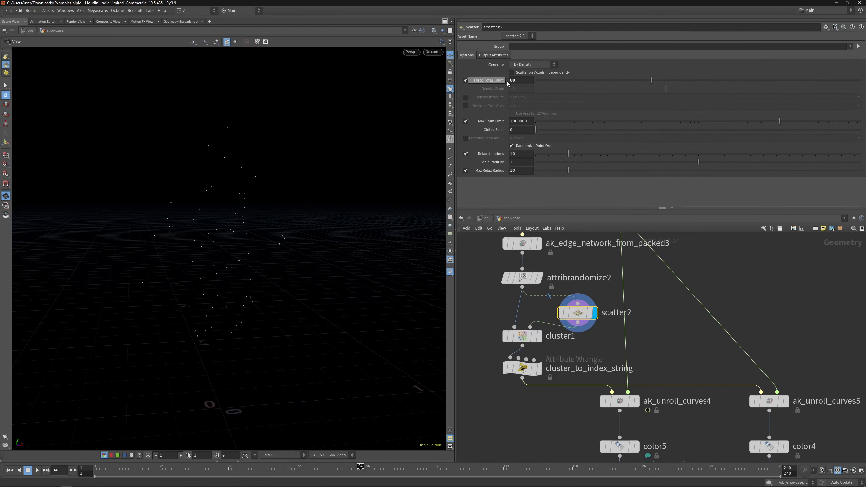
# Display cluster1 and examine the character's edge network around the head, shoulders and arms from several angles.
pyautogui.scroll(2, 554, 319)
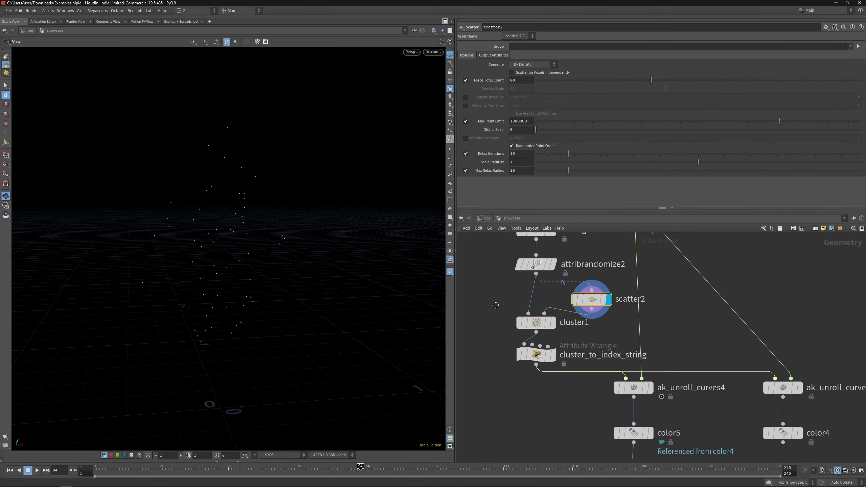
pyautogui.click(555, 317)
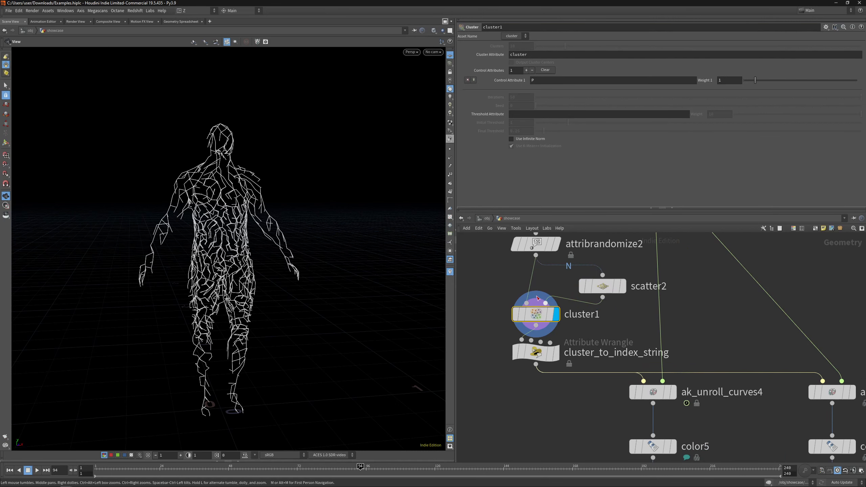
pyautogui.scroll(4, 259, 177)
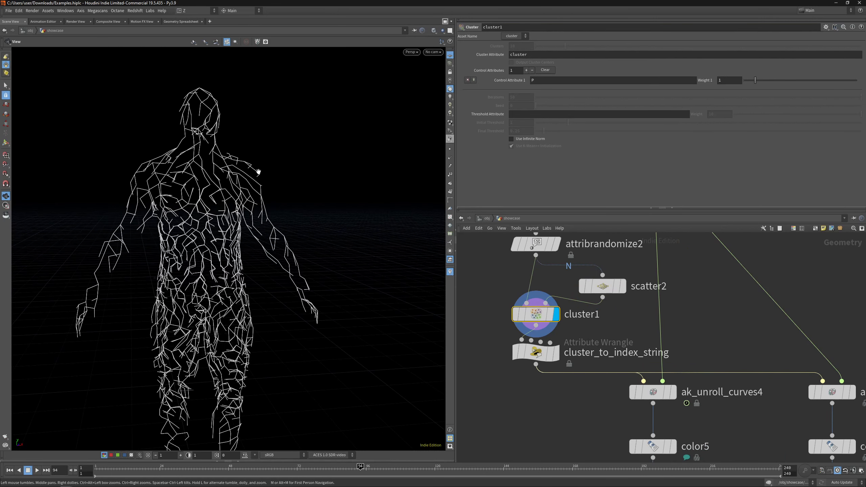
pyautogui.moveTo(276, 194); pyautogui.dragTo(268, 163)
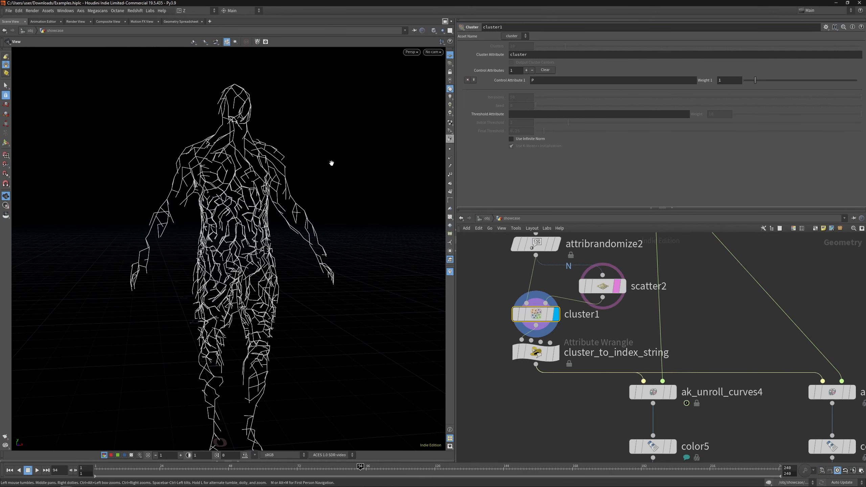
pyautogui.moveTo(331, 163); pyautogui.dragTo(276, 152)
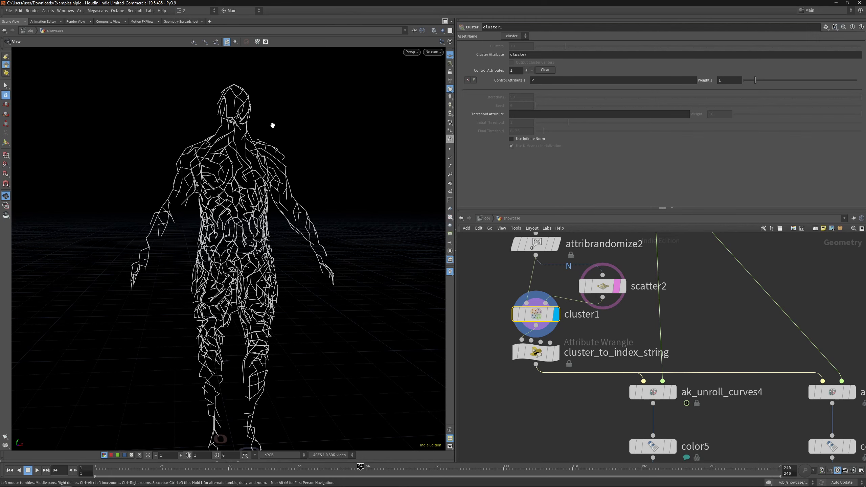
pyautogui.moveTo(189, 132); pyautogui.dragTo(322, 142, button='right')
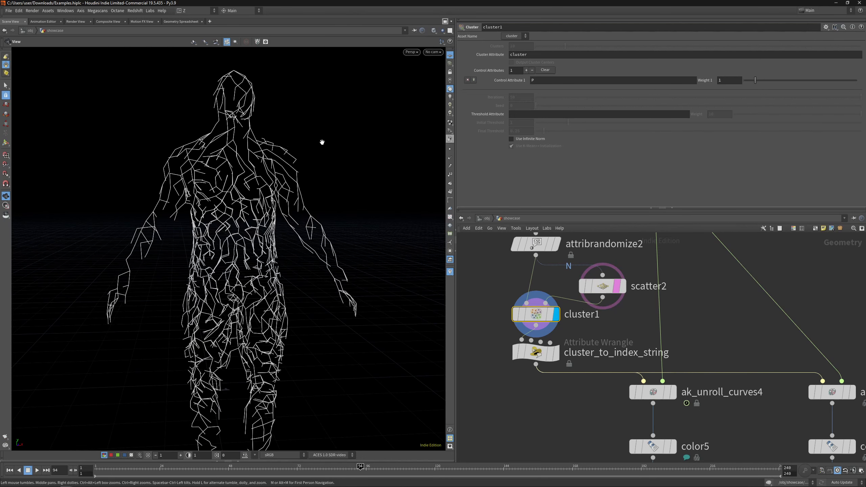
pyautogui.moveTo(293, 136); pyautogui.dragTo(349, 152)
pyautogui.press('ctrl+Print')
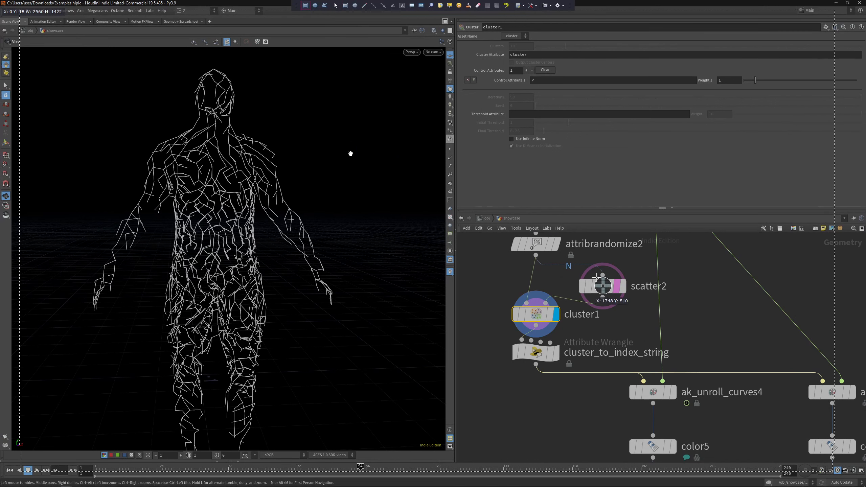
pyautogui.click(315, 5)
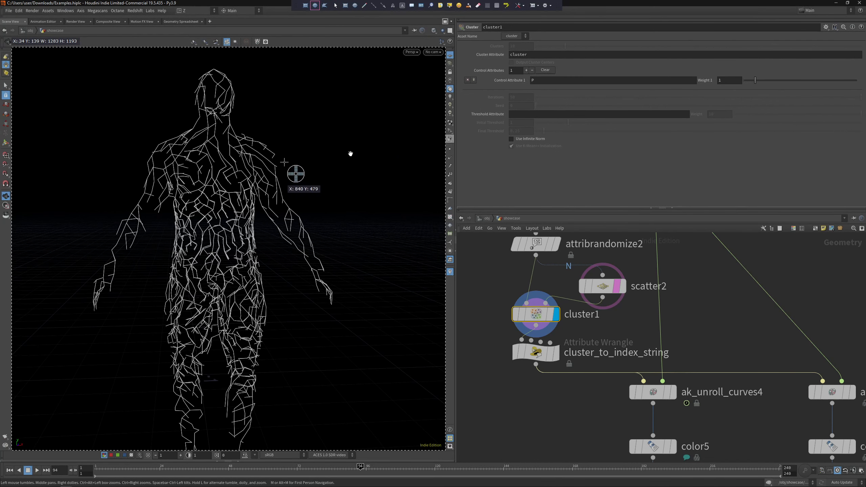
pyautogui.moveTo(281, 166); pyautogui.dragTo(280, 165)
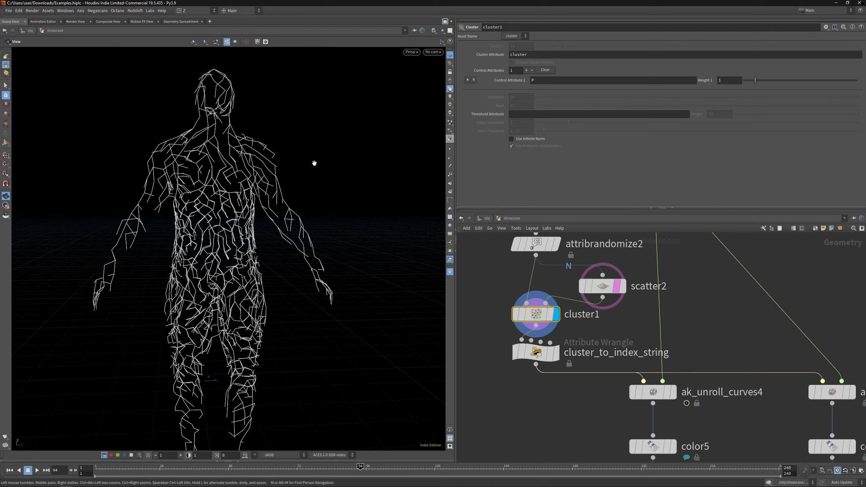
# Use the on-screen annotation Ellipse tool to mark a point and a surrounding circle at the shoulder and at the opposite elbow.
pyautogui.press('ctrl+Print')
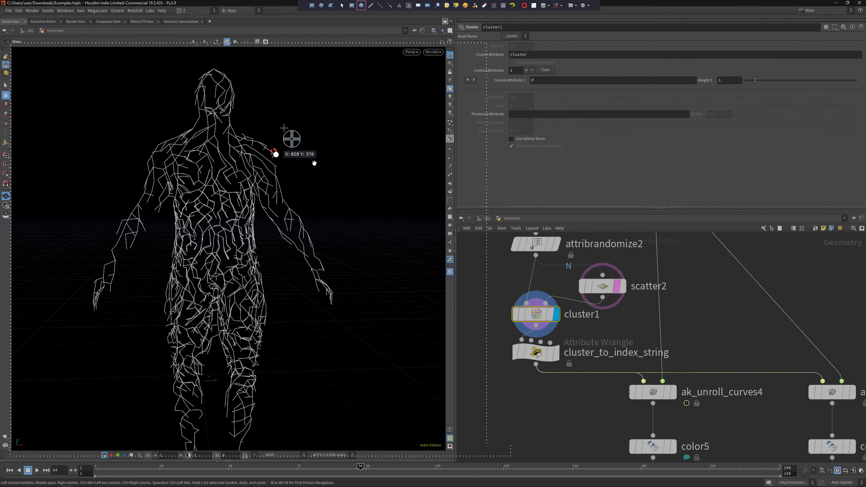
pyautogui.moveTo(319, 113); pyautogui.dragTo(245, 211)
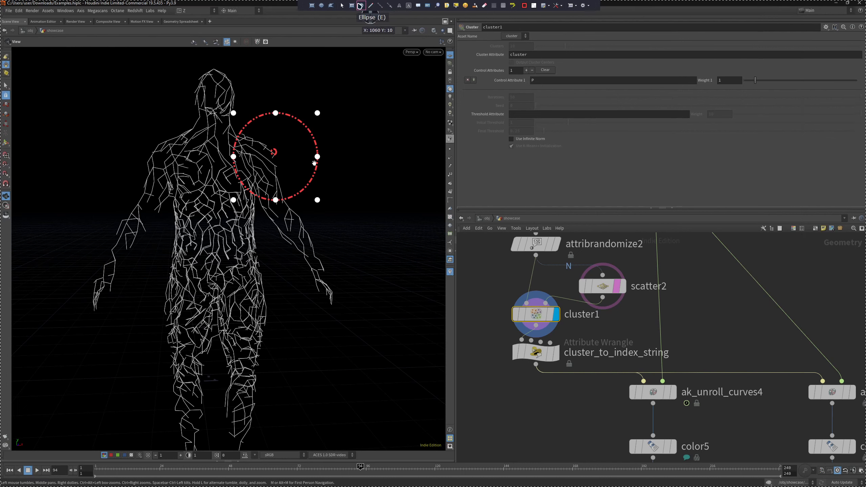
pyautogui.click(361, 5)
pyautogui.moveTo(118, 235); pyautogui.dragTo(187, 285)
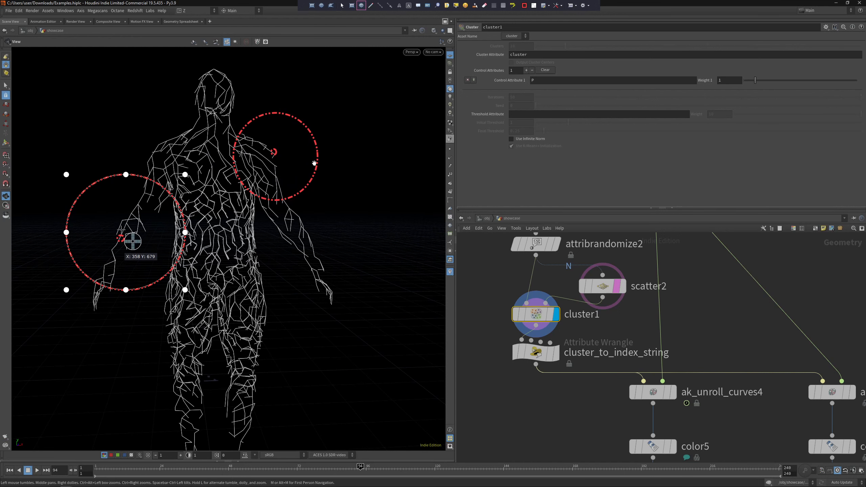
pyautogui.press('Escape')
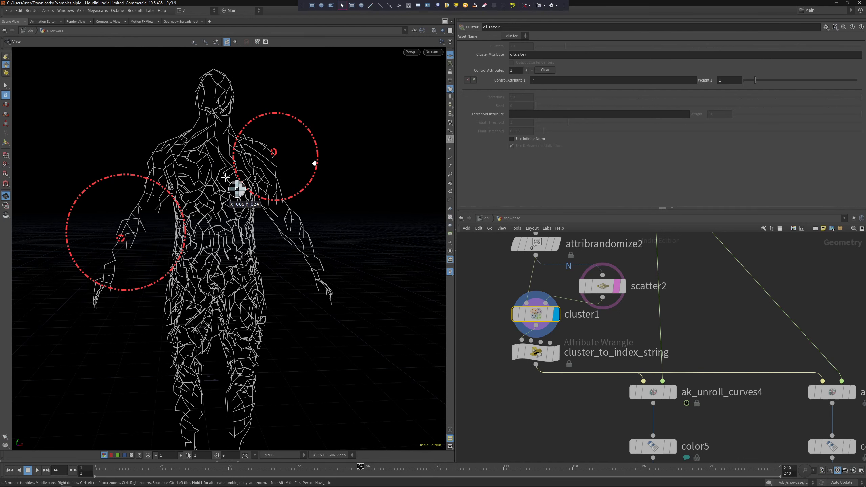
# Display cluster_to_index_string to read its expression, and check the Offset Piece Attribute of ak_unroll_curves4.
pyautogui.scroll(-3, 224, 179)
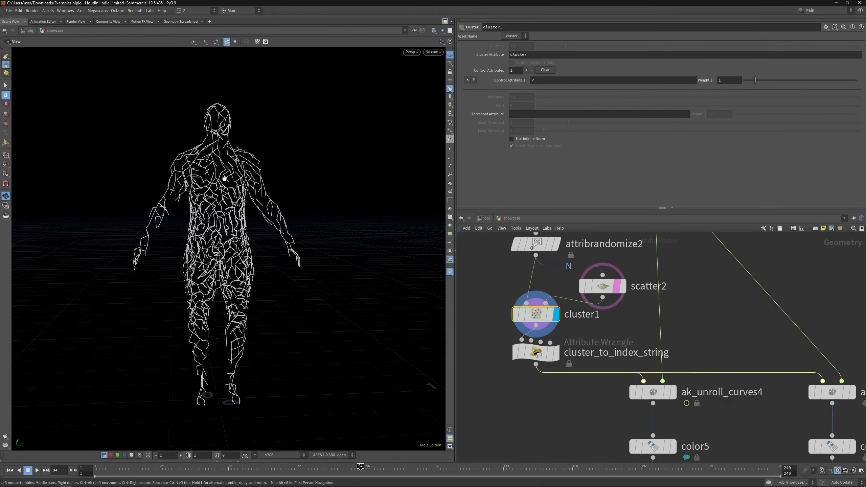
pyautogui.click(556, 356)
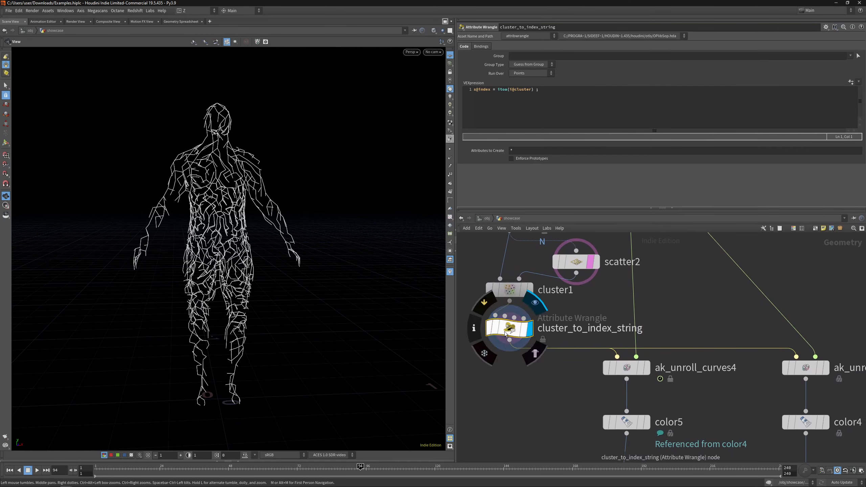
pyautogui.click(627, 367)
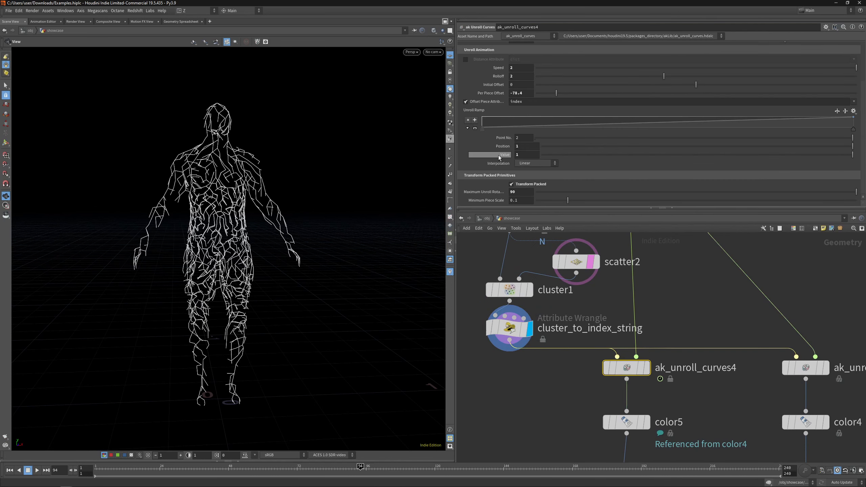
pyautogui.scroll(2, 499, 157)
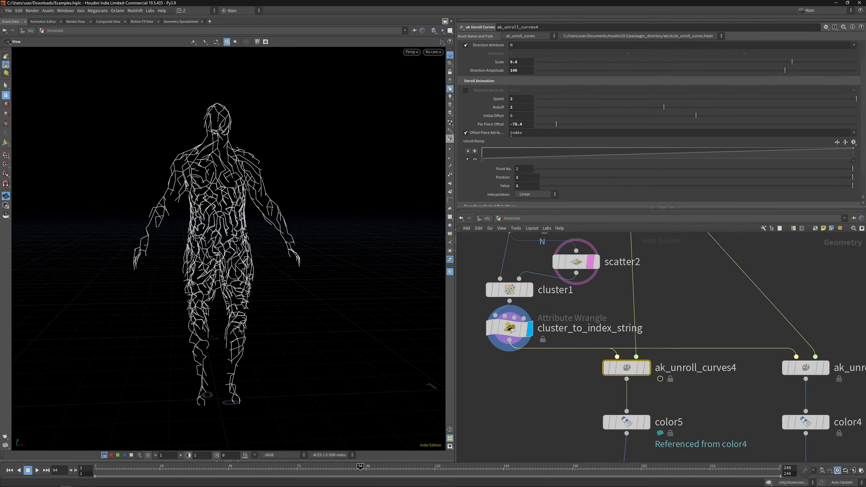
pyautogui.click(511, 330)
pyautogui.click(632, 369)
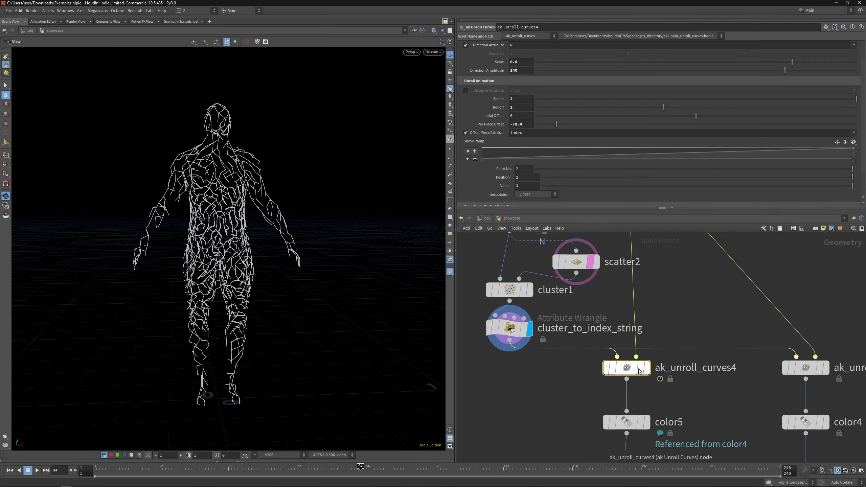
# Display ak_unroll_curves4 and highlight the VEX expression in cluster_to_index_string, returning to the ak_unroll_curves4 parameters.
pyautogui.click(647, 370)
pyautogui.moveTo(628, 367); pyautogui.dragTo(627, 376)
pyautogui.click(513, 329)
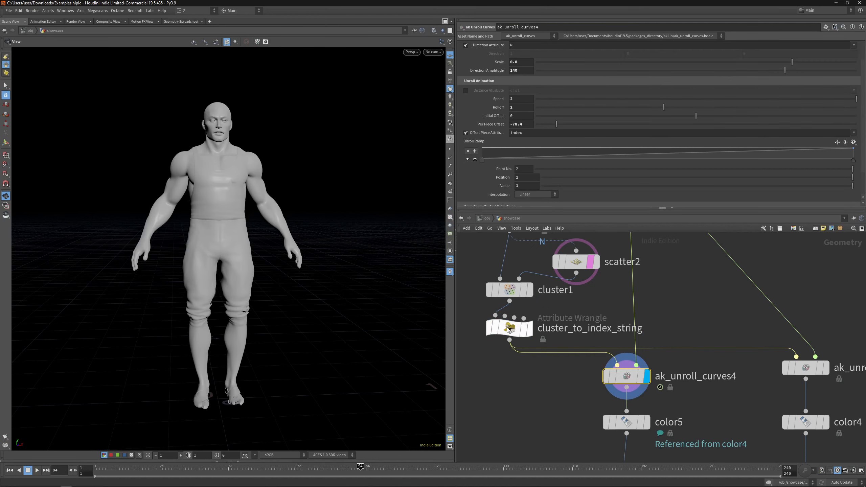
pyautogui.tripleClick(557, 90)
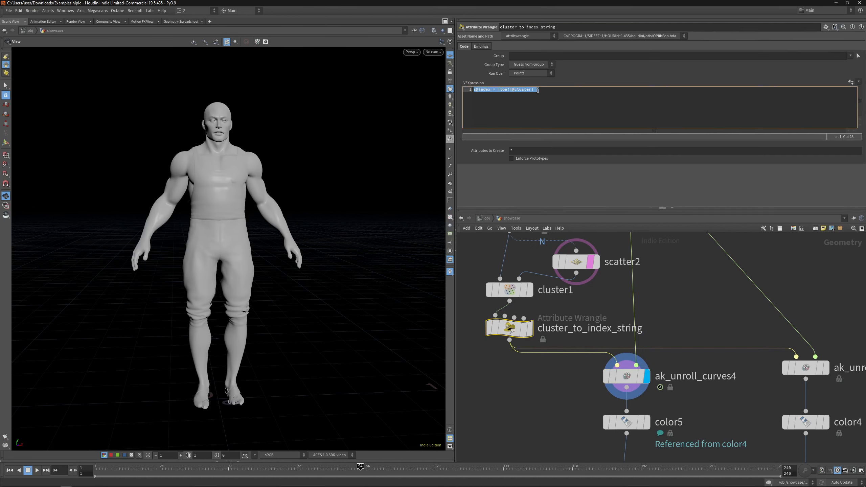
pyautogui.click(631, 376)
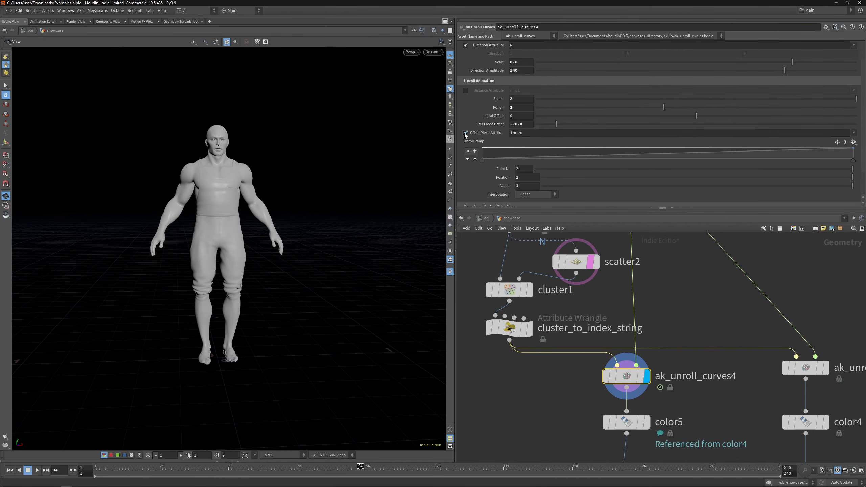
# Turn off the Offset Piece Attribute on ak_unroll_curves4 and inspect the character's unroll at frame 39.
pyautogui.click(465, 133)
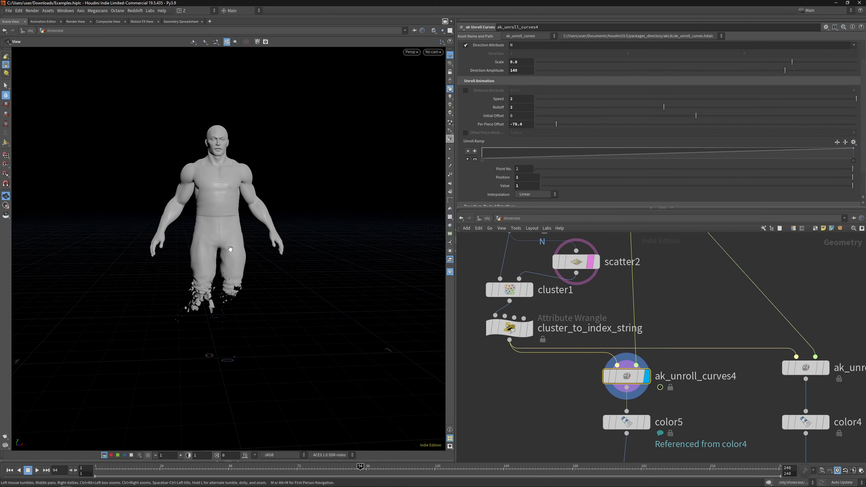
pyautogui.moveTo(230, 249); pyautogui.dragTo(249, 248, button='middle')
pyautogui.moveTo(232, 466); pyautogui.dragTo(203, 466)
pyautogui.click(468, 134)
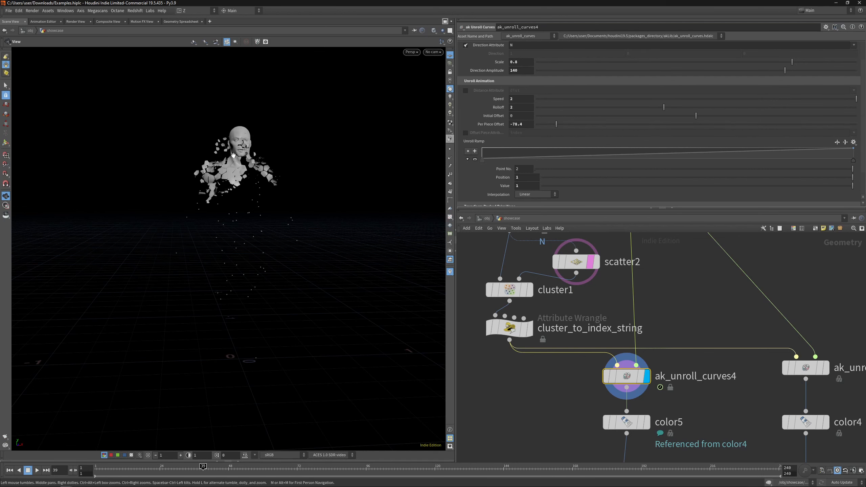
pyautogui.scroll(2, 272, 155)
pyautogui.moveTo(272, 154); pyautogui.dragTo(271, 166)
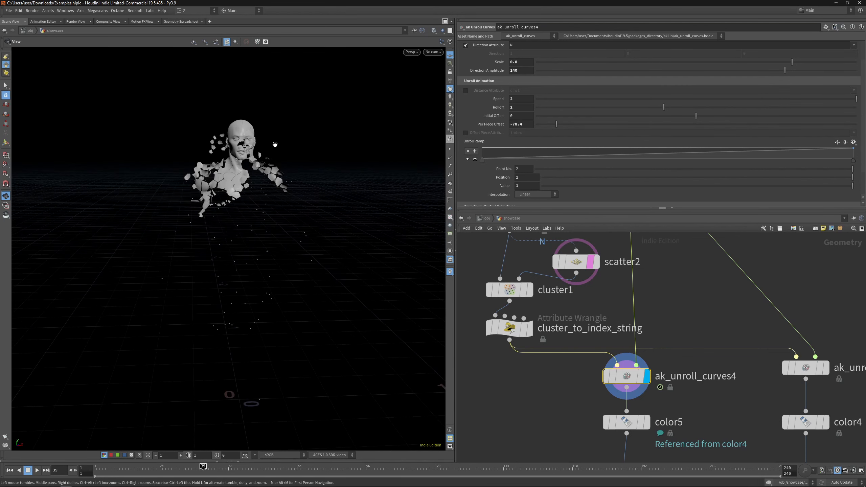
# Set the Per Piece Offset to -46.1, re-enable the Offset Piece Attribute, and scrub back to frame 29.
pyautogui.moveTo(557, 124); pyautogui.dragTo(615, 124)
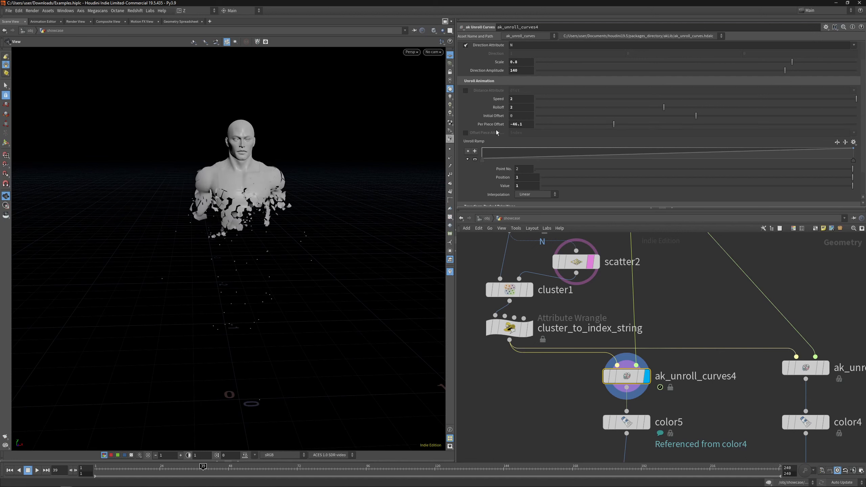
pyautogui.click(464, 133)
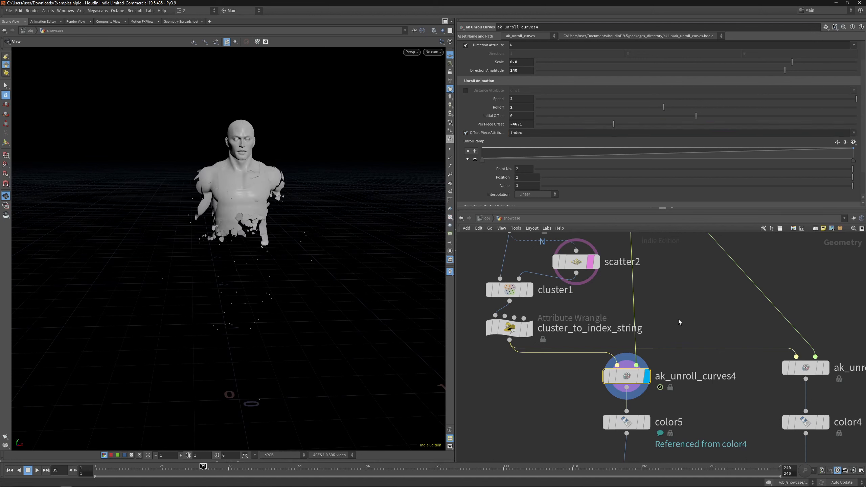
pyautogui.moveTo(262, 473); pyautogui.dragTo(174, 471)
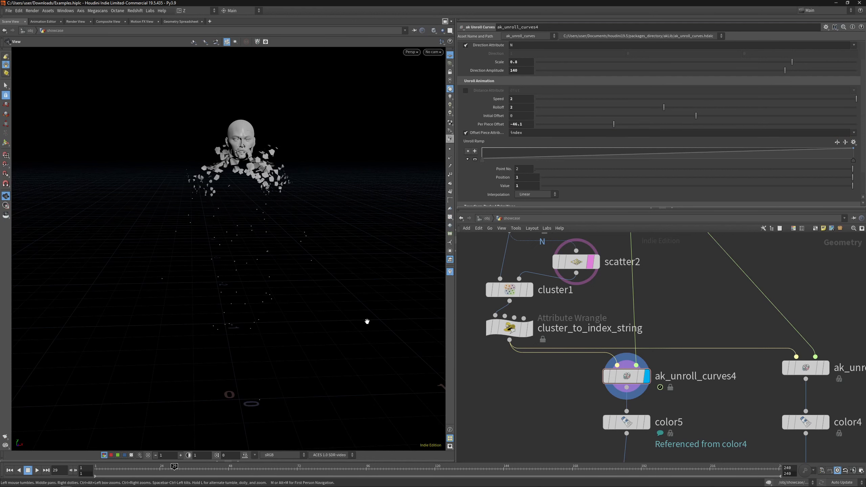
# Set the Per Piece Offset of ak_unroll_curves4 to -90 and play the character's unroll animation.
pyautogui.moveTo(565, 125); pyautogui.dragTo(531, 129)
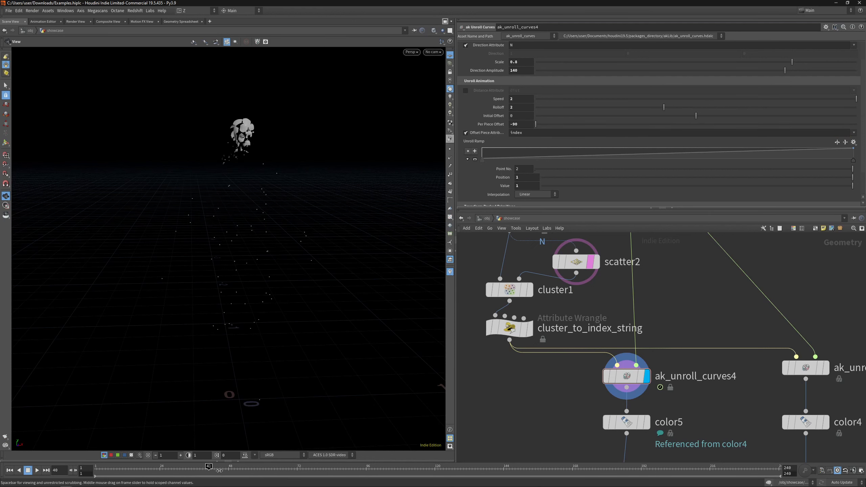
pyautogui.moveTo(219, 470); pyautogui.dragTo(237, 472)
pyautogui.moveTo(289, 182); pyautogui.dragTo(313, 190)
pyautogui.press('Up')
pyautogui.moveTo(248, 195)
pyautogui.mouseDown()
pyautogui.moveTo(277, 190)
pyautogui.moveTo(245, 187)
pyautogui.mouseUp()
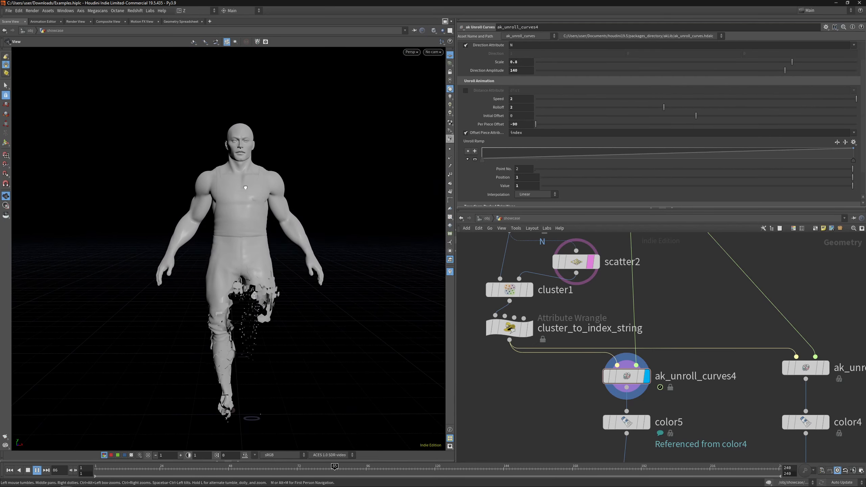
# Set the Per Piece Offset of ak_unroll_curves4 to -39.1 and display transform4 at frame 28 with both characters in view.
pyautogui.moveTo(600, 123); pyautogui.dragTo(626, 123)
pyautogui.moveTo(234, 468); pyautogui.dragTo(172, 468)
pyautogui.scroll(-5, 716, 348)
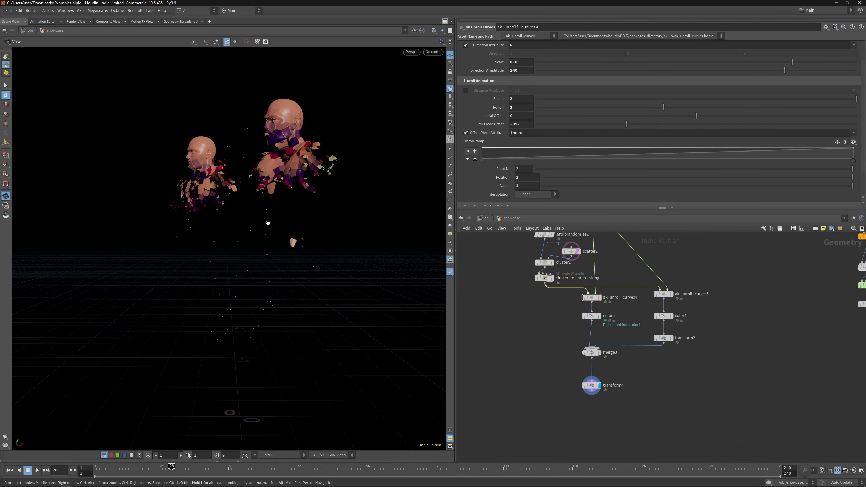
pyautogui.scroll(-2, 267, 223)
pyautogui.moveTo(268, 222); pyautogui.dragTo(331, 237)
# Compare the settings of ak_unroll_curves5 and ak_unroll_curves4, and play the unroll animation of both characters briefly.
pyautogui.click(662, 294)
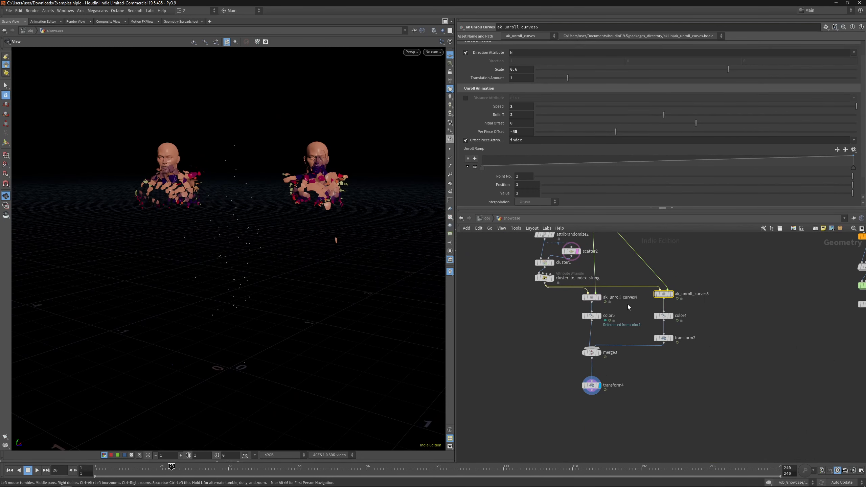
pyautogui.scroll(2, 515, 87)
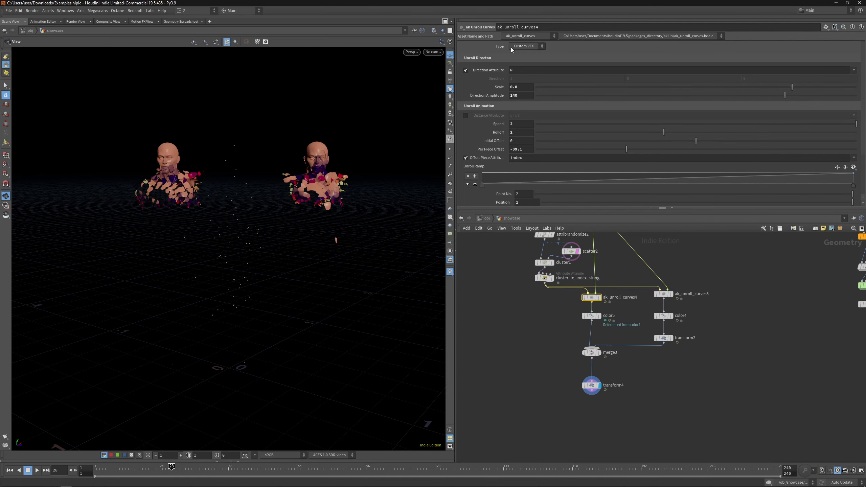
pyautogui.press('Up')
pyautogui.moveTo(262, 200); pyautogui.dragTo(282, 194)
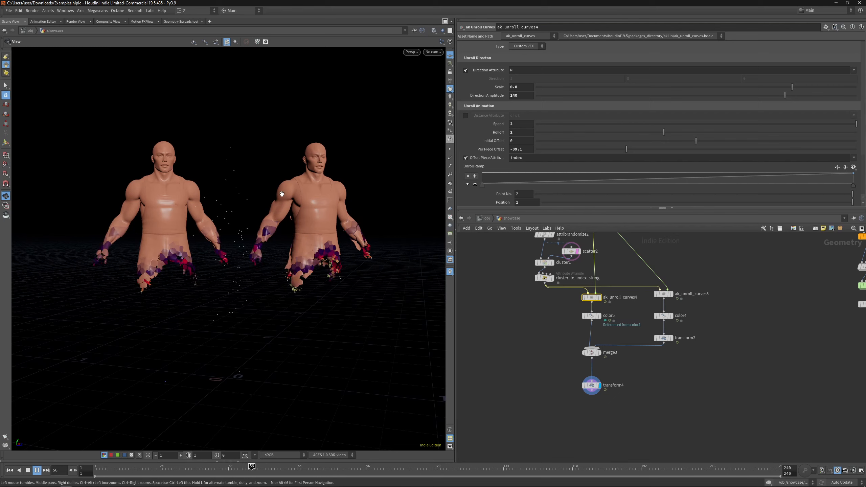
pyautogui.press('Up')
# Go to the sphere pack setup in the showcase network and display its init_curve null.
pyautogui.moveTo(752, 299); pyautogui.dragTo(558, 360, button='middle')
pyautogui.scroll(-4, 558, 361)
pyautogui.moveTo(579, 324); pyautogui.dragTo(531, 383, button='middle')
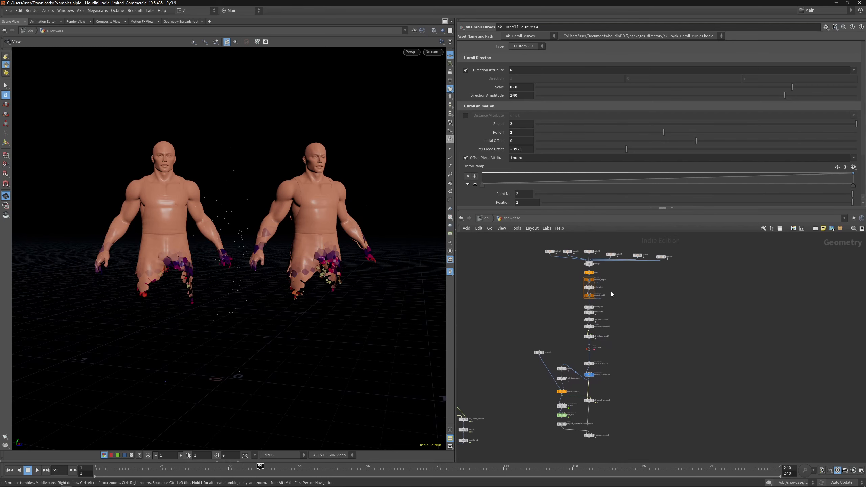
pyautogui.scroll(5, 604, 352)
pyautogui.click(576, 338)
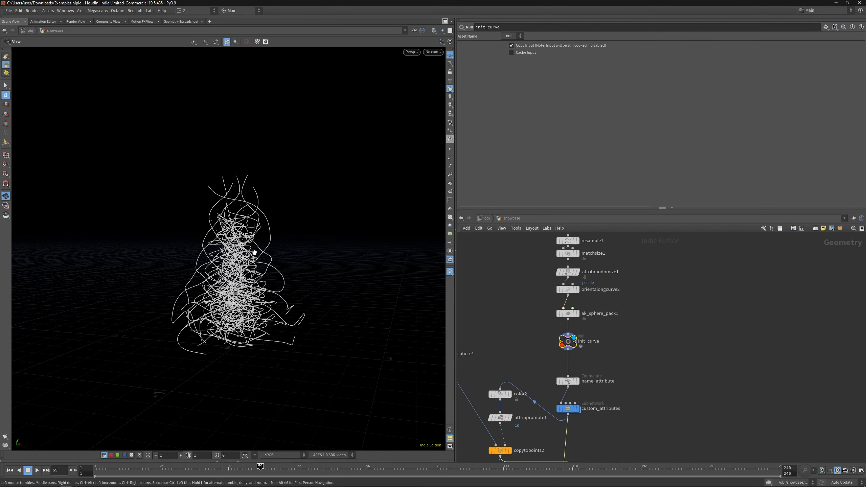
# Display copytopoints2 and inspect the coloured sphere chains in wireframe and shaded views.
pyautogui.scroll(3, 255, 253)
pyautogui.moveTo(608, 357); pyautogui.dragTo(641, 293, button='middle')
pyautogui.press('r')
pyautogui.click(534, 386)
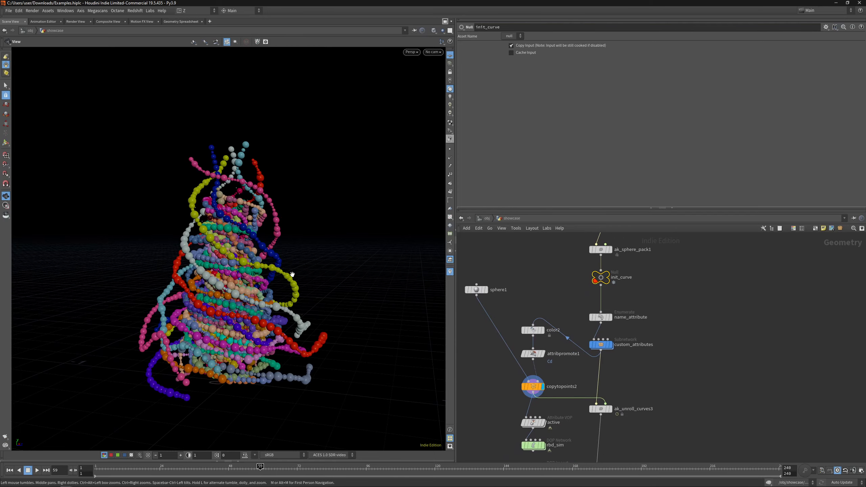
pyautogui.moveTo(293, 275)
pyautogui.mouseDown()
pyautogui.moveTo(191, 249)
pyautogui.moveTo(256, 244)
pyautogui.moveTo(235, 245)
pyautogui.mouseUp()
pyautogui.hotkey('shift', 'w')
pyautogui.hotkey('shift', 'w')
pyautogui.hotkey('shift', 'w')
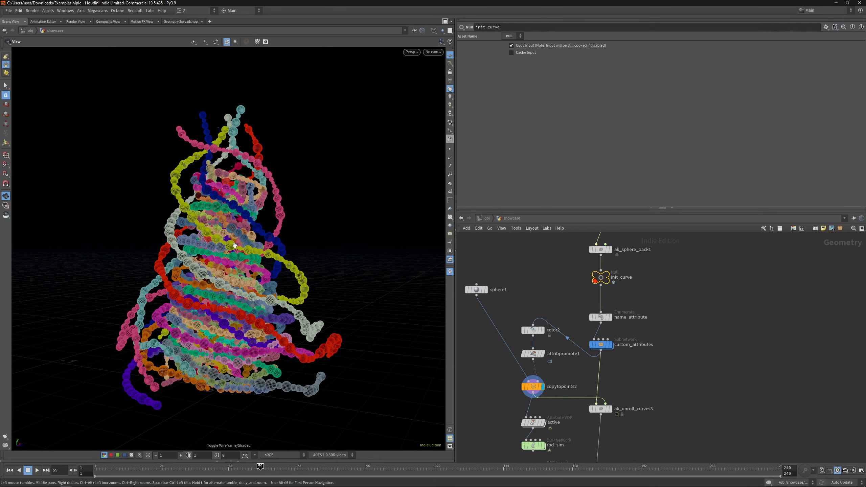
pyautogui.hotkey('shift', 'w')
# Display the rbd_sim network, play the sphere simulation, and return to the first frame.
pyautogui.moveTo(569, 391); pyautogui.dragTo(549, 282, button='middle')
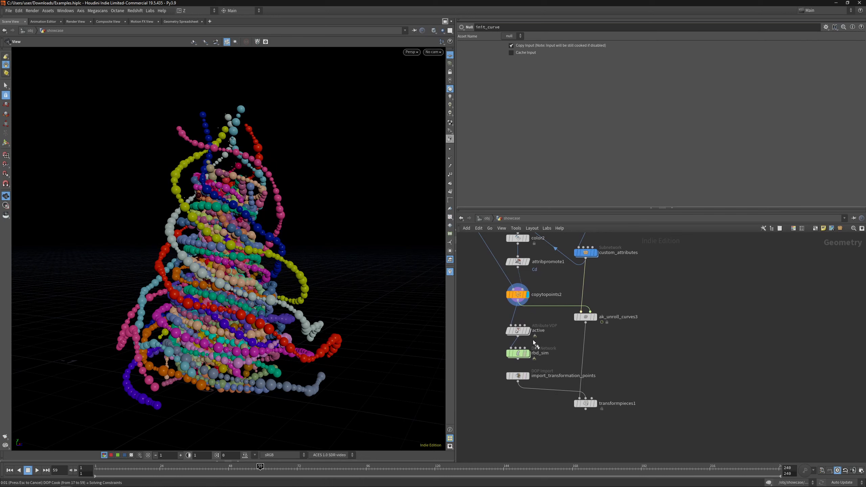
pyautogui.click(526, 354)
pyautogui.press('Up')
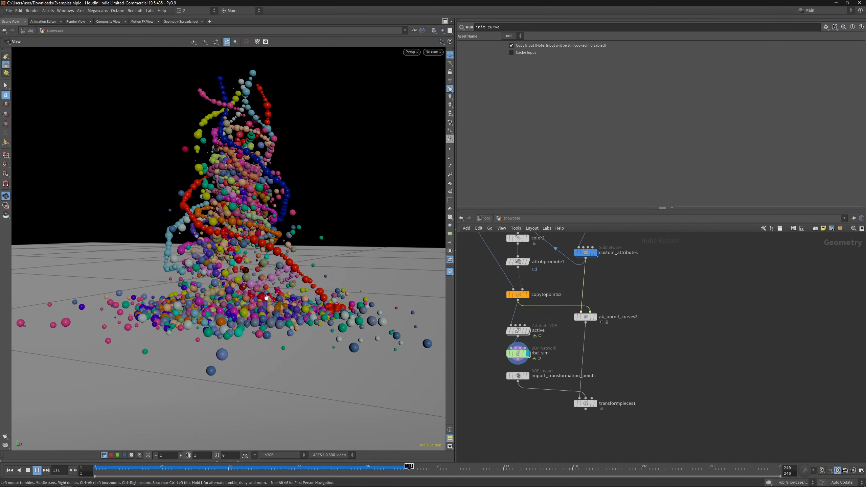
pyautogui.hotkey('ctrl', 'Up')
# Display and select ak_unroll_curves3 to show its settings with the sphere pack at frame 1.
pyautogui.moveTo(595, 279); pyautogui.dragTo(570, 315, button='middle')
pyautogui.scroll(2, 569, 315)
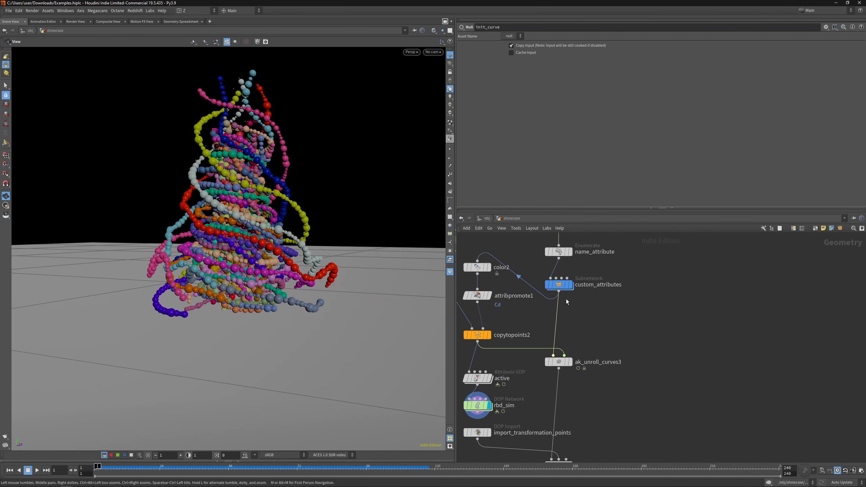
pyautogui.press('r')
pyautogui.click(561, 361)
pyautogui.click(561, 362)
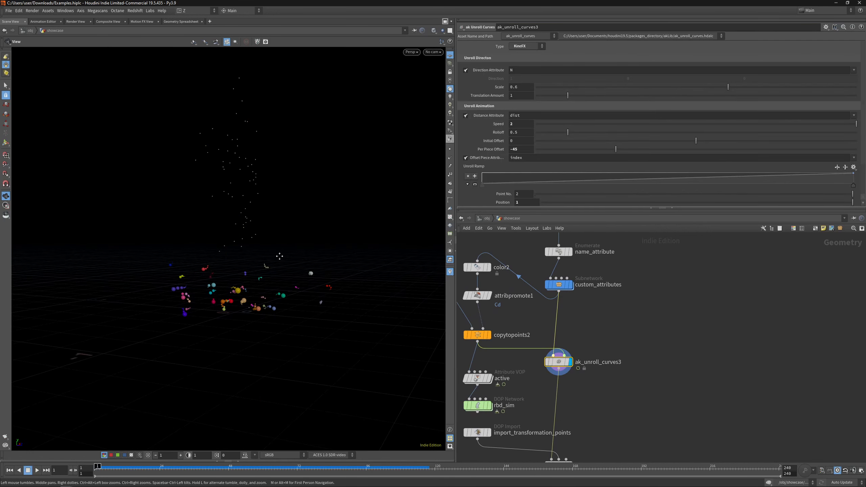
pyautogui.moveTo(279, 256); pyautogui.dragTo(293, 299, button='middle')
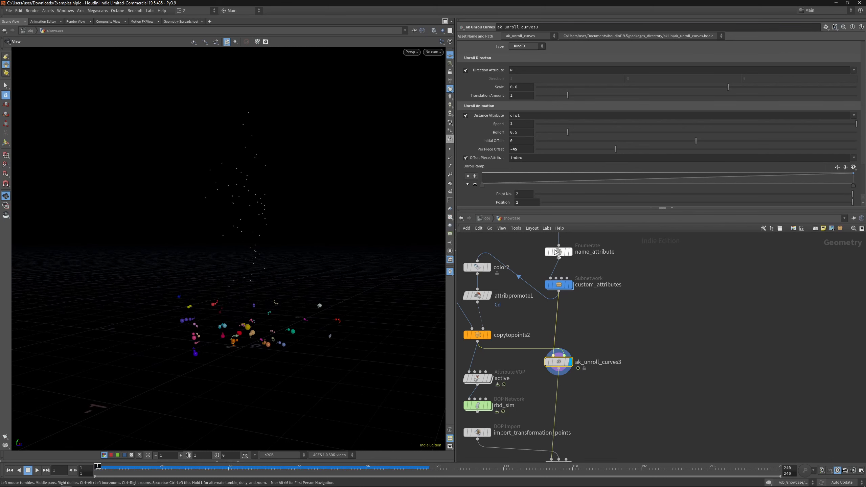
# Display name_attribute and examine the attribpromote1, enumerate2 and dist nodes inside the custom_attributes subnetwork.
pyautogui.press('r')
pyautogui.doubleClick(559, 285)
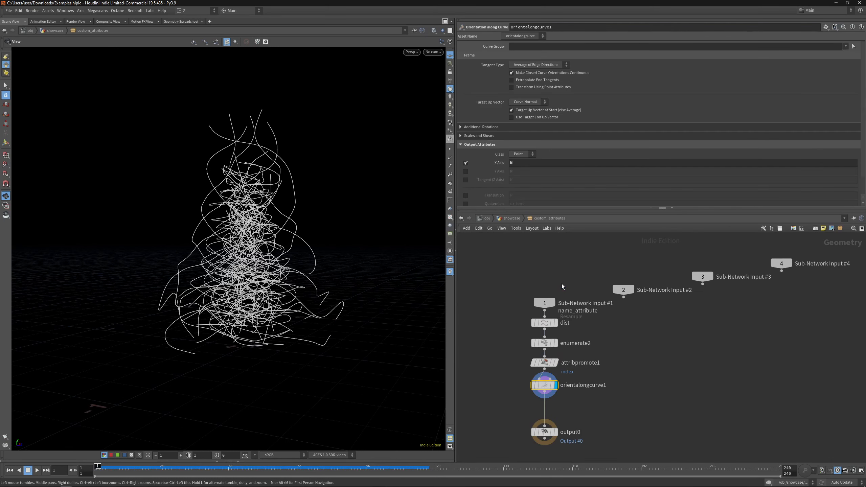
pyautogui.click(545, 362)
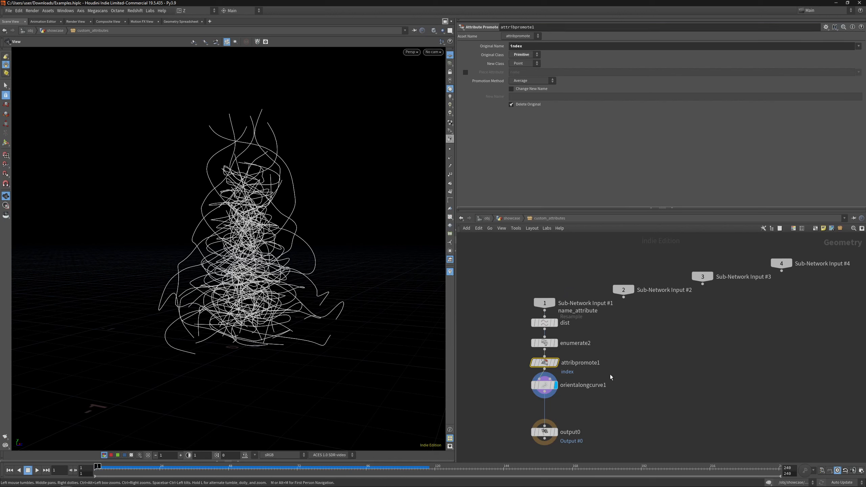
pyautogui.click(544, 342)
pyautogui.click(544, 323)
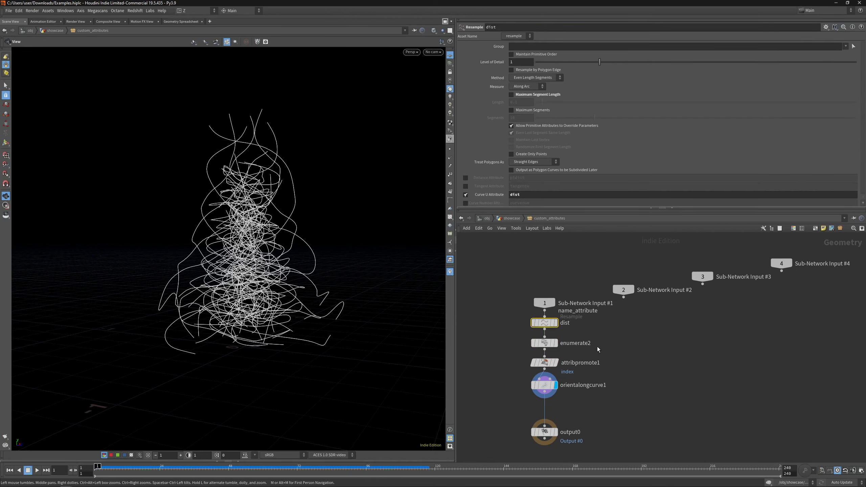
pyautogui.press('u')
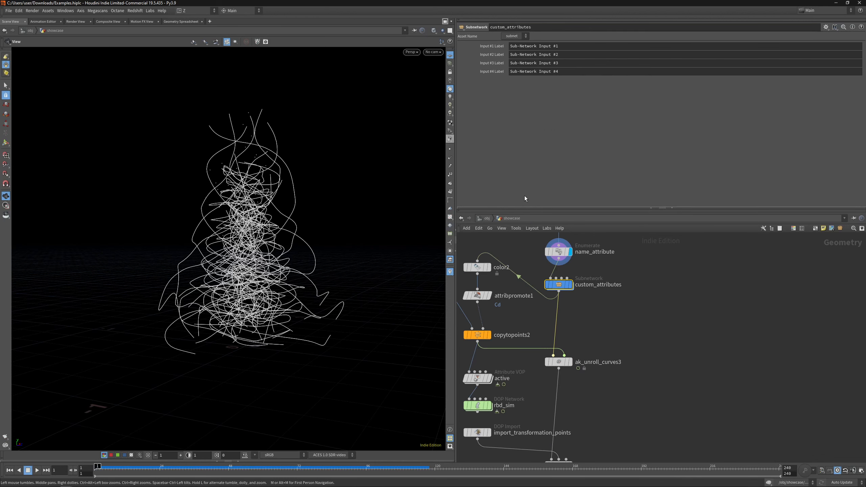
# Disable the Distance Attribute and Offset Piece Attribute on ak_unroll_curves3, and play and scrub through the unroll animation.
pyautogui.click(569, 362)
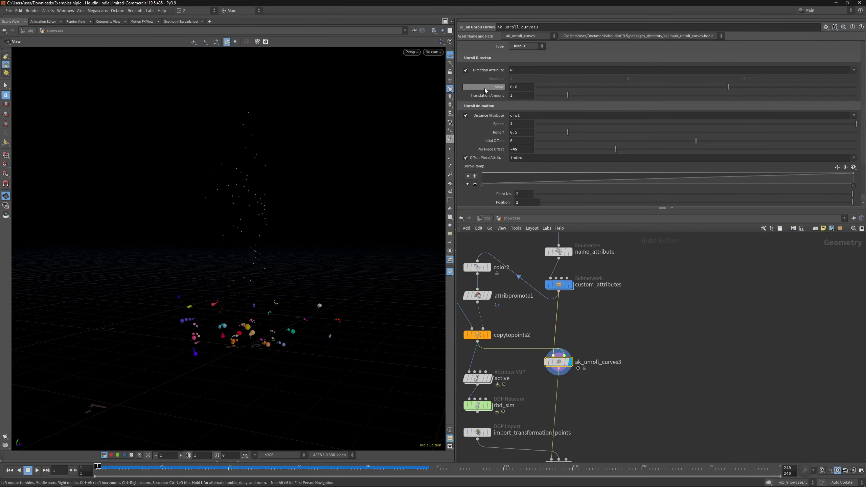
pyautogui.click(466, 116)
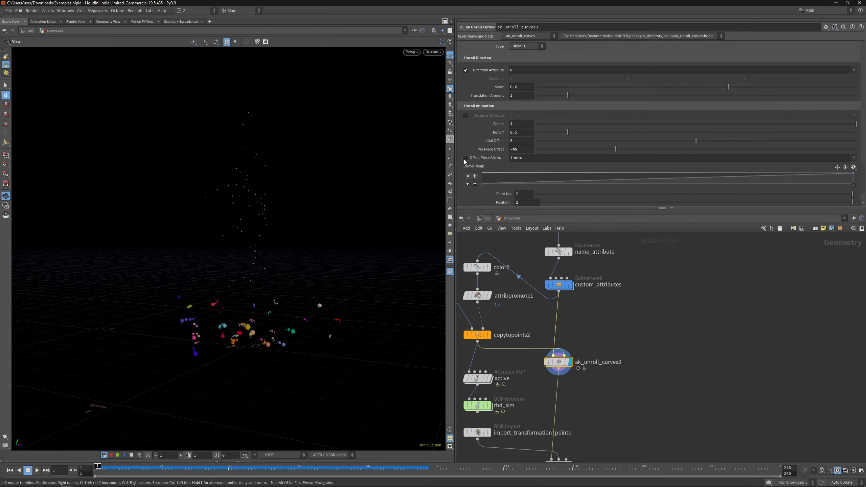
pyautogui.click(466, 158)
pyautogui.press('Up')
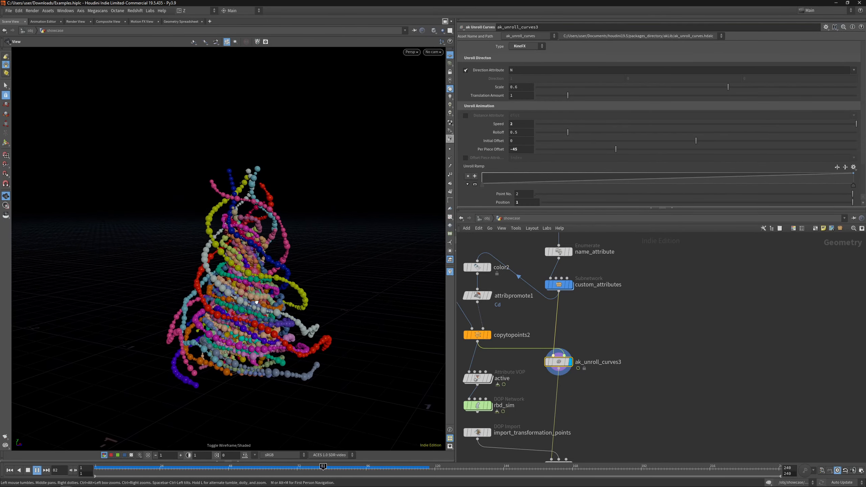
pyautogui.moveTo(161, 466); pyautogui.dragTo(188, 466)
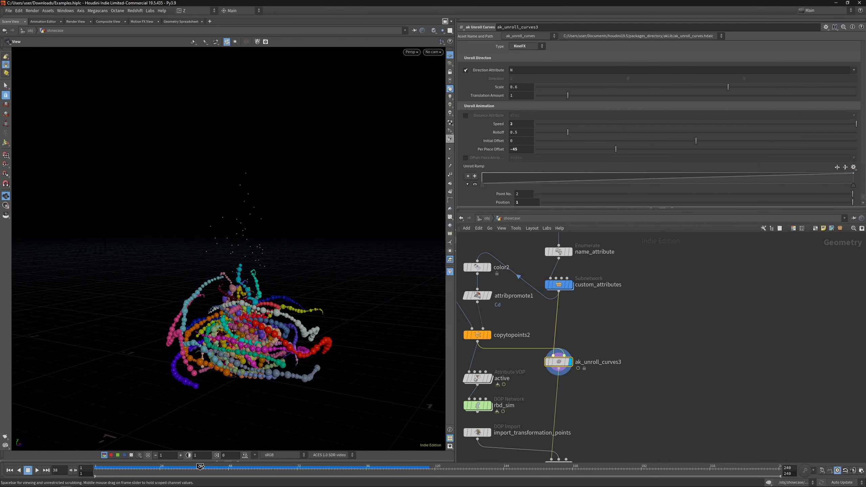
pyautogui.moveTo(280, 466); pyautogui.dragTo(280, 466)
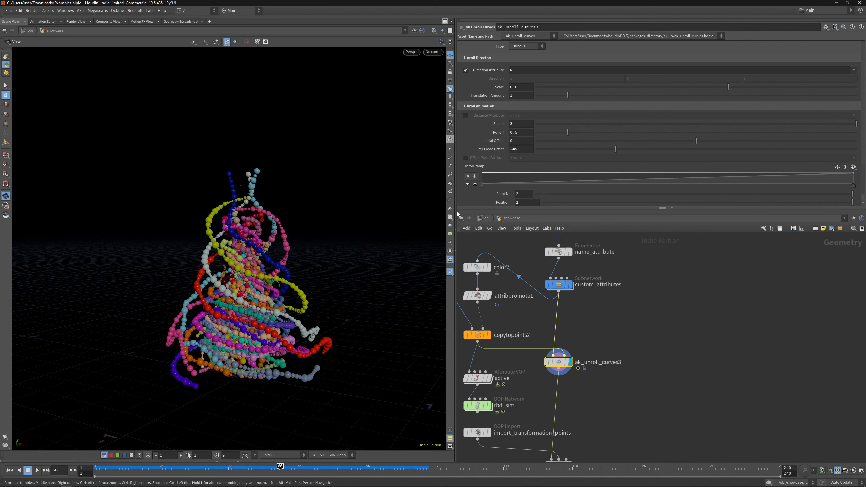
# Re-enable the Distance Attribute on ak_unroll_curves3 and check the dist resample node inside custom_attributes.
pyautogui.click(467, 116)
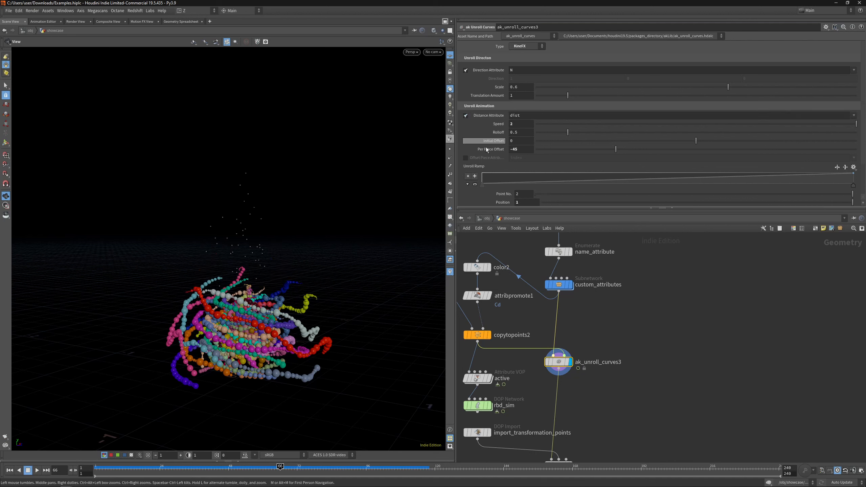
pyautogui.doubleClick(558, 284)
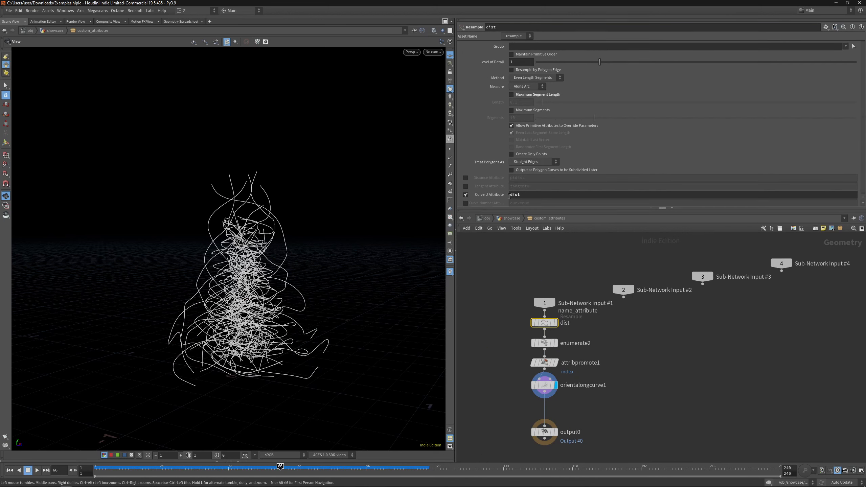
pyautogui.press('u')
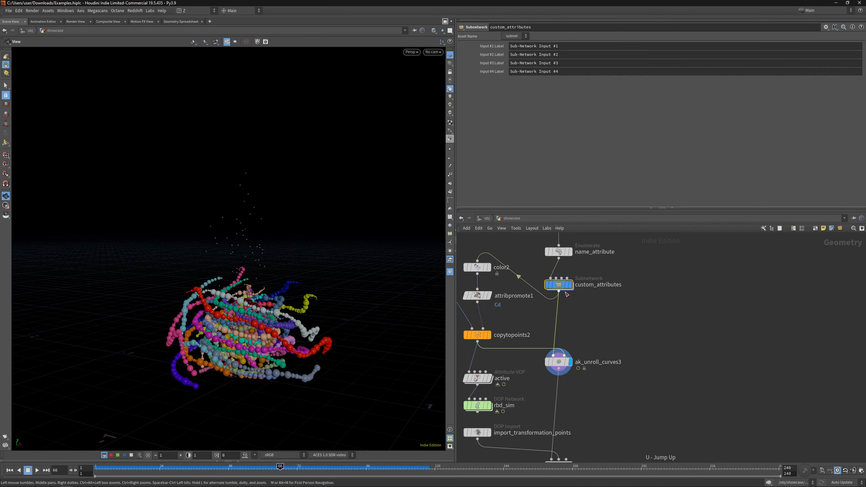
# Set the Per Piece Offset of ak_unroll_curves3 to -82.8 and play the unroll animation.
pyautogui.click(558, 362)
pyautogui.moveTo(242, 278); pyautogui.dragTo(247, 296)
pyautogui.moveTo(616, 149); pyautogui.dragTo(548, 149)
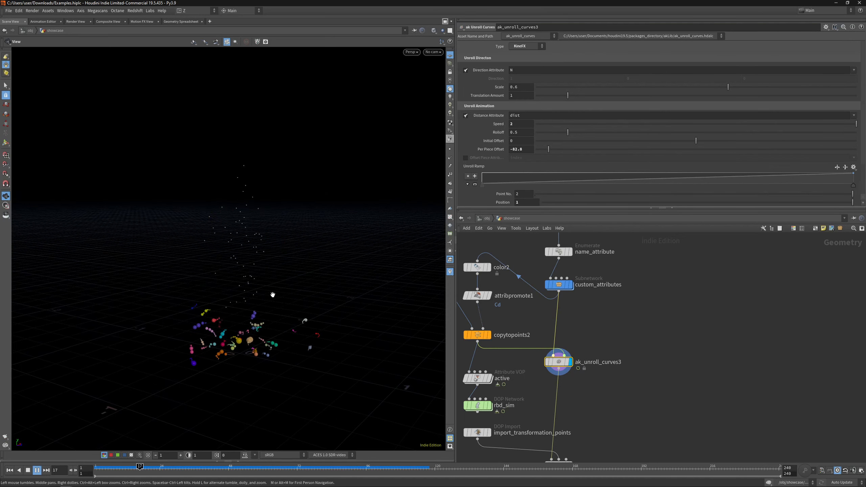
pyautogui.moveTo(272, 296); pyautogui.dragTo(206, 312)
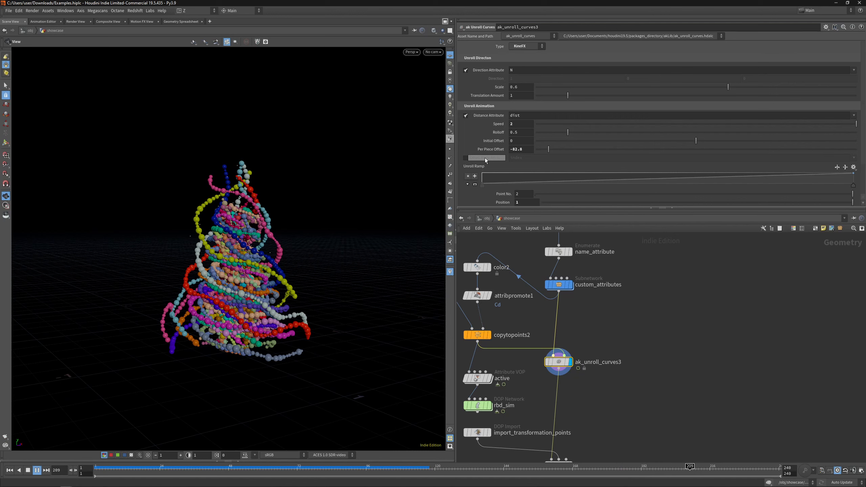
# Enable the index Offset Piece Attribute on ak_unroll_curves3, set Per Piece Offset to -90, and play the unroll animation.
pyautogui.click(465, 158)
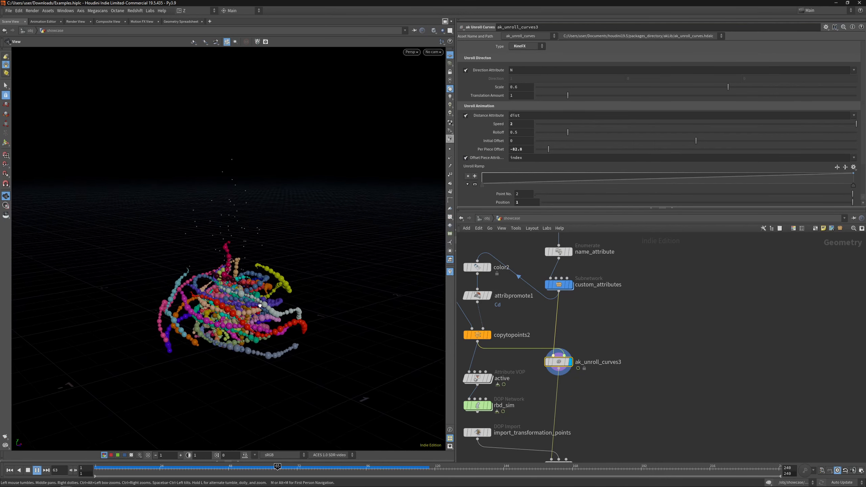
pyautogui.moveTo(260, 305); pyautogui.dragTo(254, 306)
pyautogui.moveTo(549, 149); pyautogui.dragTo(516, 154)
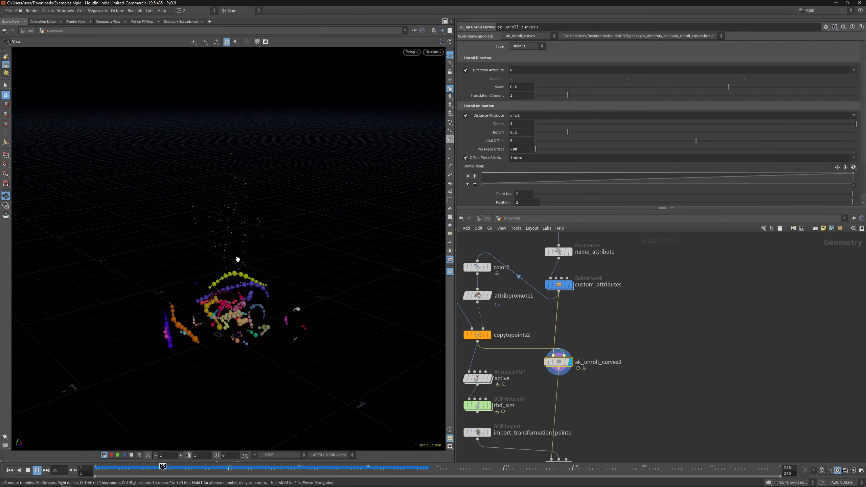
pyautogui.moveTo(246, 278); pyautogui.dragTo(278, 266)
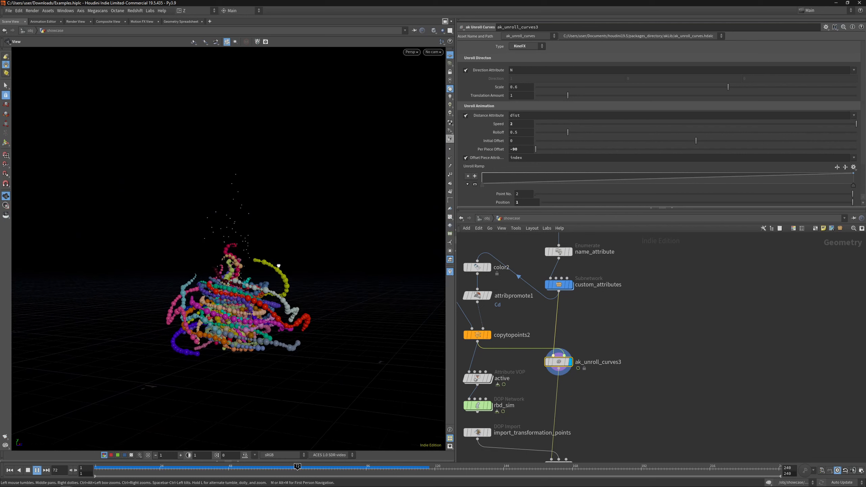
pyautogui.click(465, 158)
pyautogui.moveTo(248, 236); pyautogui.dragTo(239, 237)
# Display transformpieces1 and play the unroll animation combined with the sphere simulation, viewing it from several angles.
pyautogui.moveTo(584, 395); pyautogui.dragTo(578, 322, button='middle')
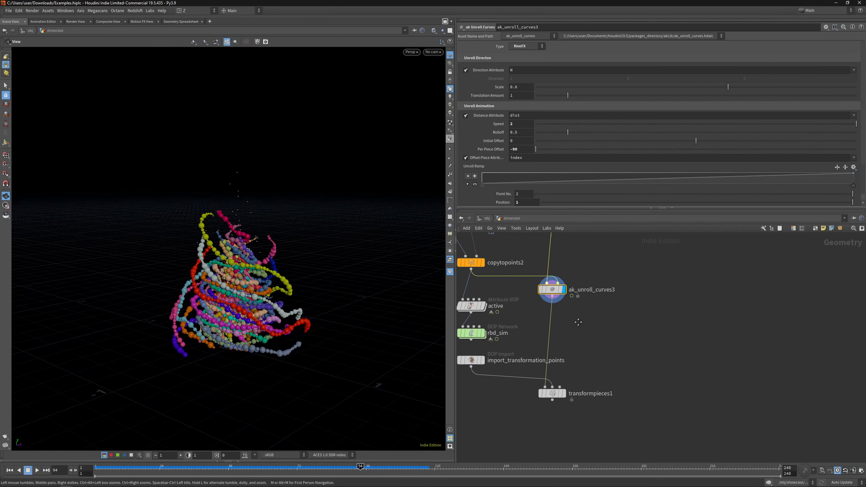
pyautogui.scroll(-2, 572, 337)
pyautogui.moveTo(559, 352); pyautogui.dragTo(558, 348)
pyautogui.press('r')
pyautogui.click(558, 349)
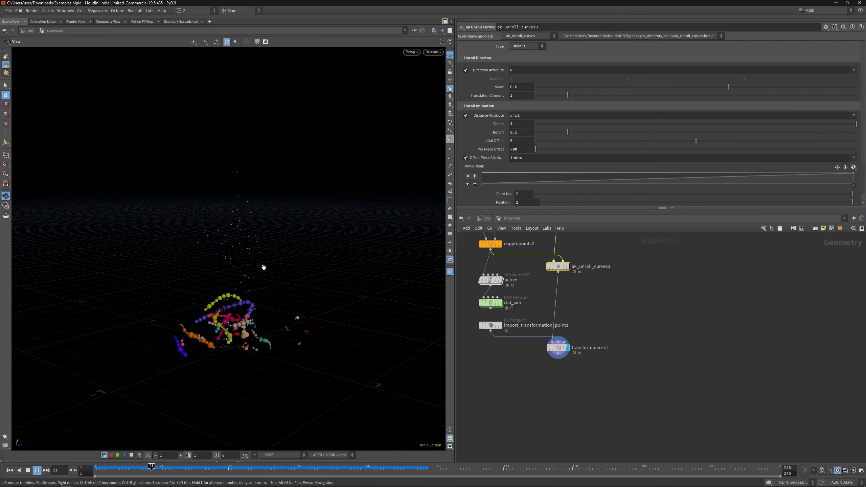
pyautogui.moveTo(276, 288); pyautogui.dragTo(296, 270)
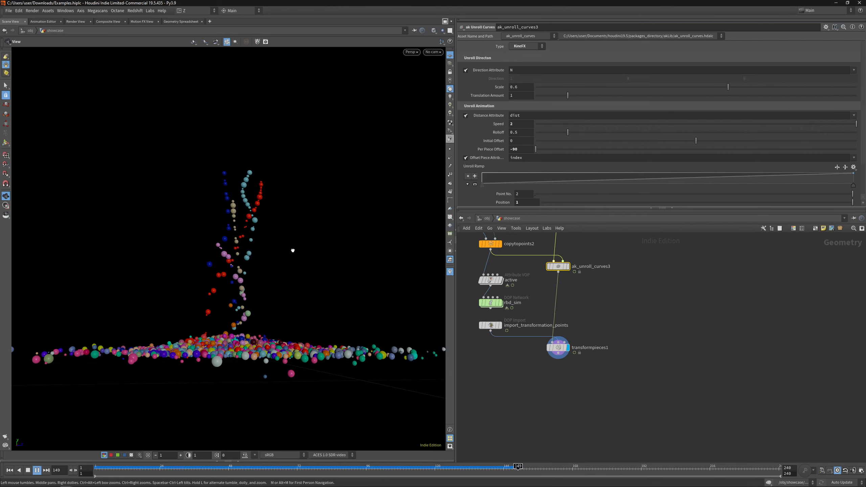
pyautogui.moveTo(278, 252); pyautogui.dragTo(263, 271)
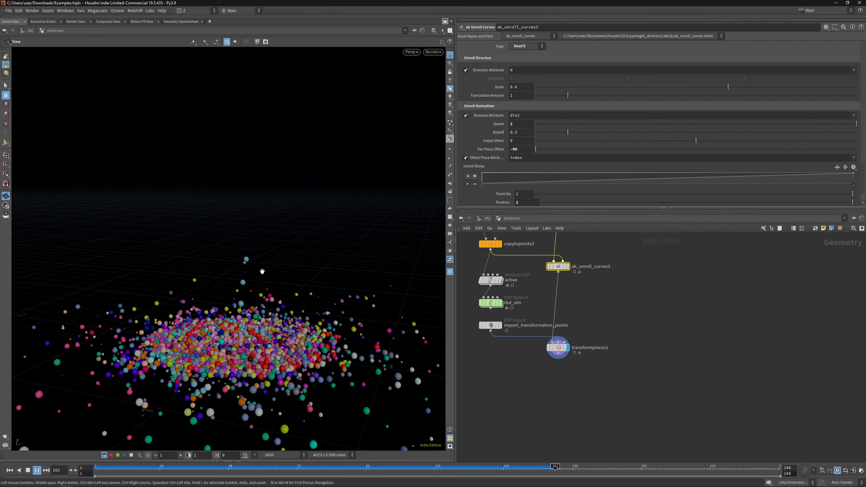
pyautogui.press('Up')
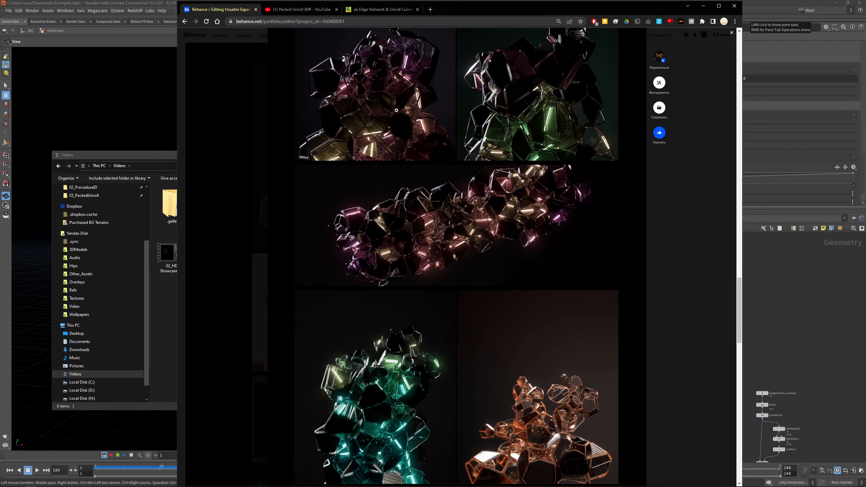
# Look through the fractured crystal renders in the Behance project and return to the Examples.hiplc scene in Houdini.
pyautogui.scroll(-6, 392, 139)
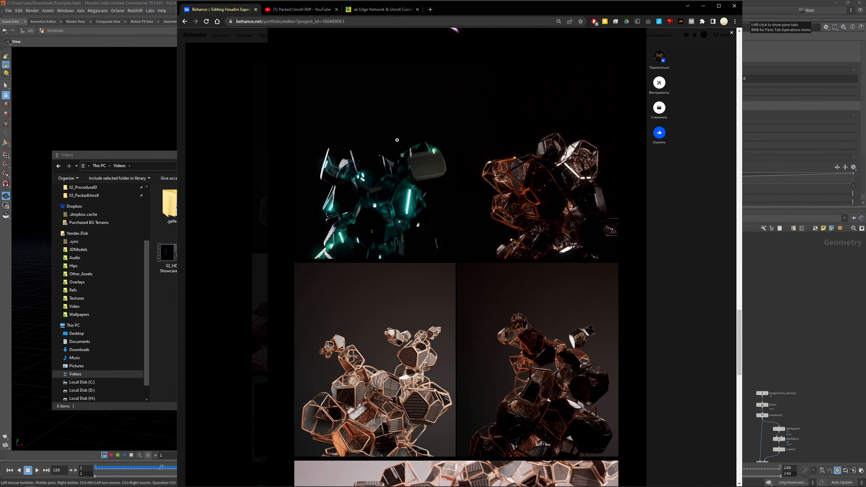
pyautogui.click(762, 288)
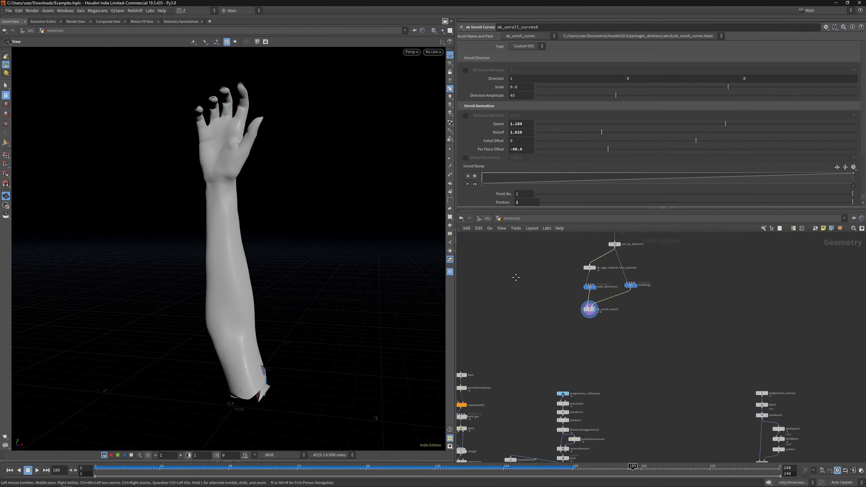
pyautogui.moveTo(516, 278); pyautogui.dragTo(496, 296, button='middle')
# Switch to the PackedUnroll_Var2_003.hiplc scene and bring the upper part of its shapes network into view.
pyautogui.hotkey('alt', 'Tab')
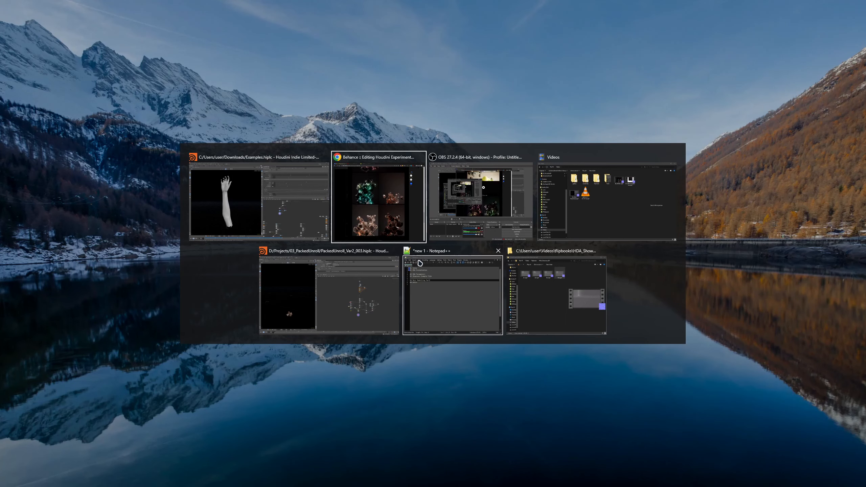
pyautogui.click(350, 299)
pyautogui.moveTo(642, 228); pyautogui.dragTo(564, 308, button='middle')
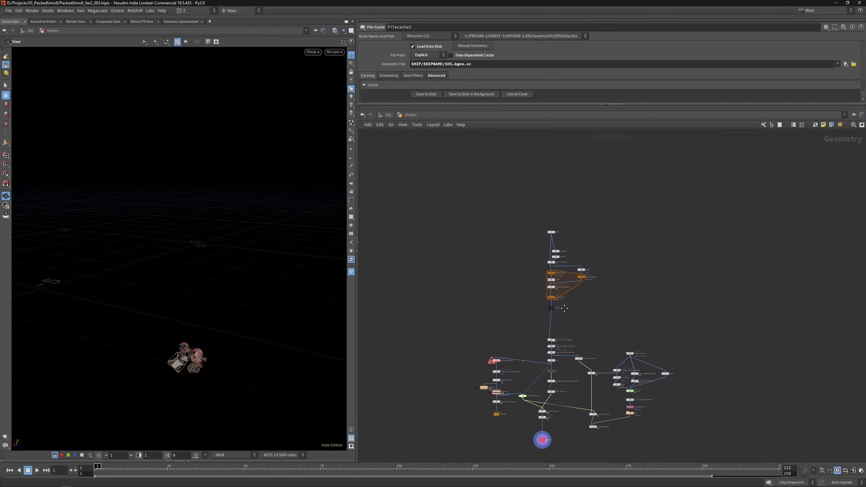
pyautogui.scroll(3, 563, 313)
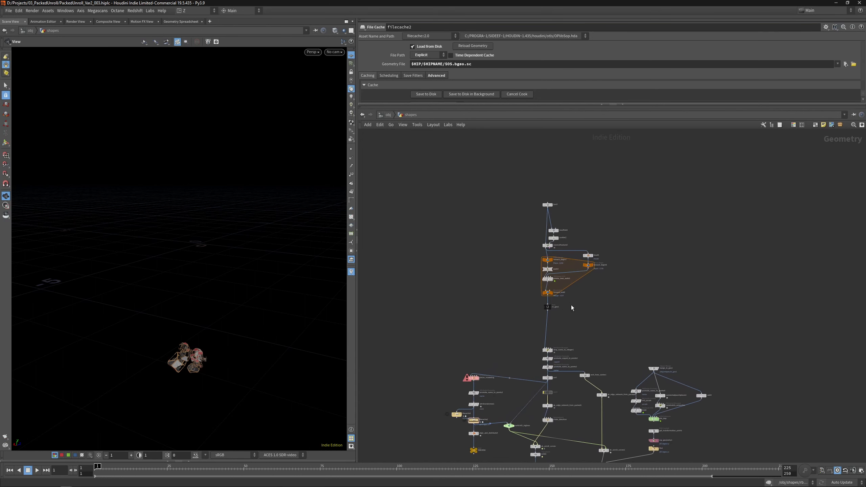
pyautogui.scroll(2, 575, 300)
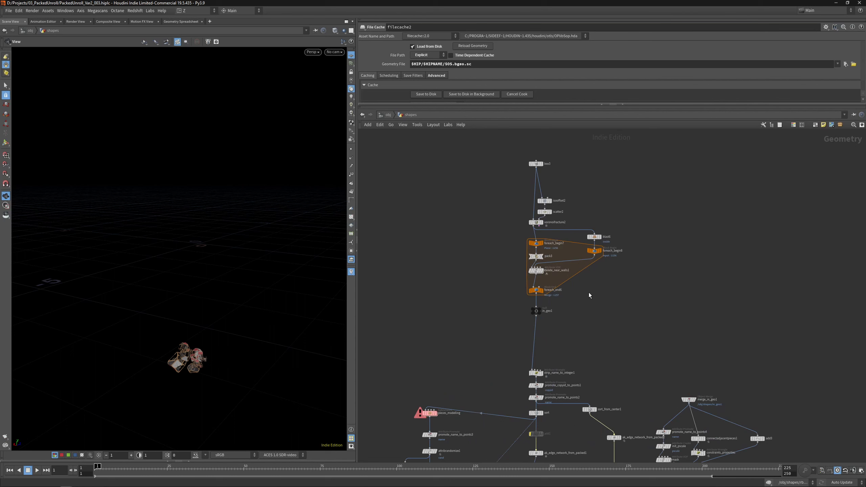
# Display foreach_end6, then blast6 with the inside group removed, and view its fractured box walls in wireframe from another angle.
pyautogui.scroll(3, 601, 250)
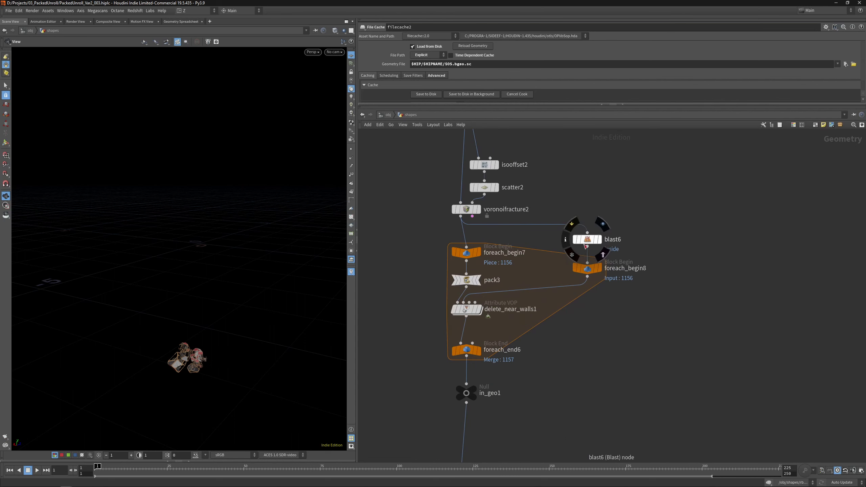
pyautogui.click(478, 350)
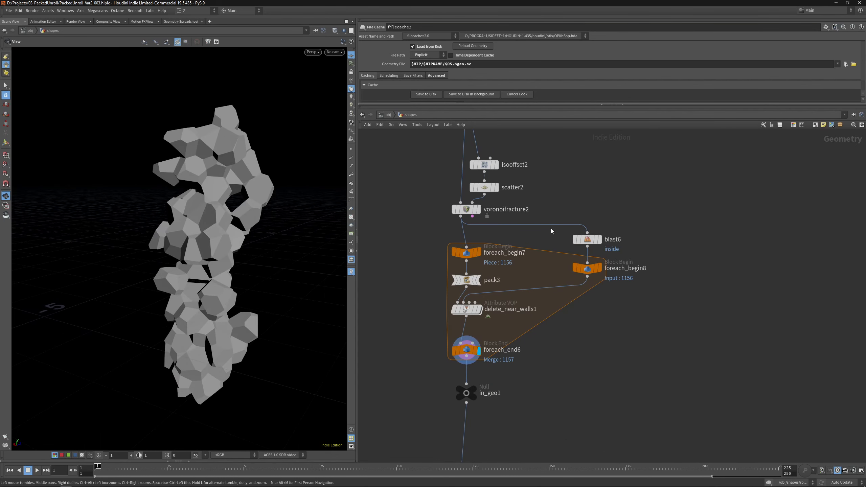
pyautogui.click(591, 240)
pyautogui.click(590, 241)
pyautogui.scroll(-5, 230, 233)
pyautogui.moveTo(230, 233); pyautogui.dragTo(280, 212, button='middle')
pyautogui.hotkey('shift', 'w')
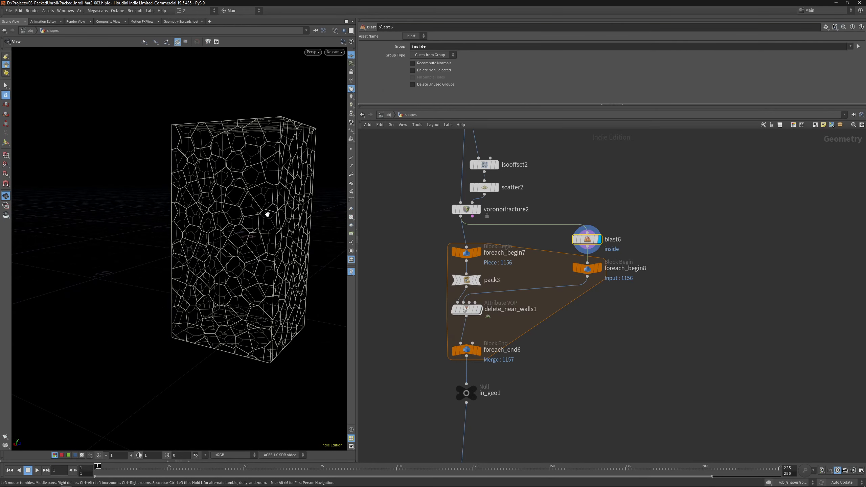
pyautogui.moveTo(294, 188); pyautogui.dragTo(286, 214)
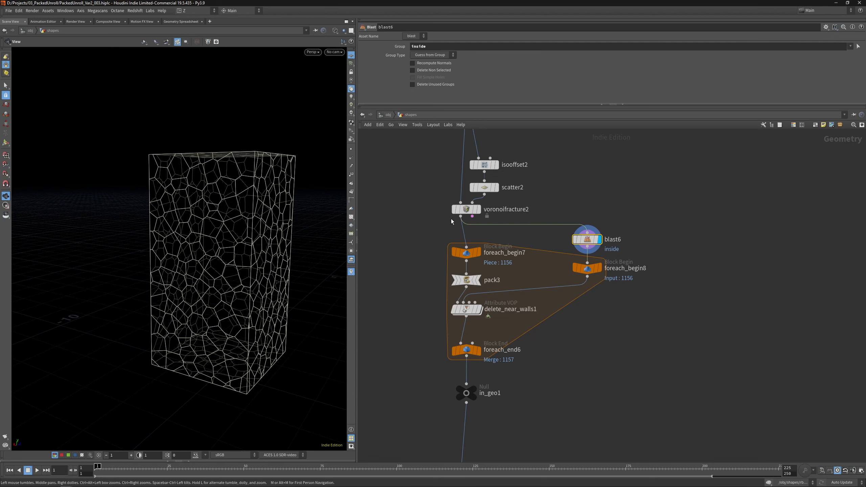
# Look inside the delete_near_walls1 Attribute VOP at its distance and noise setup, and return to the shapes network.
pyautogui.moveTo(536, 159); pyautogui.dragTo(528, 212, button='middle')
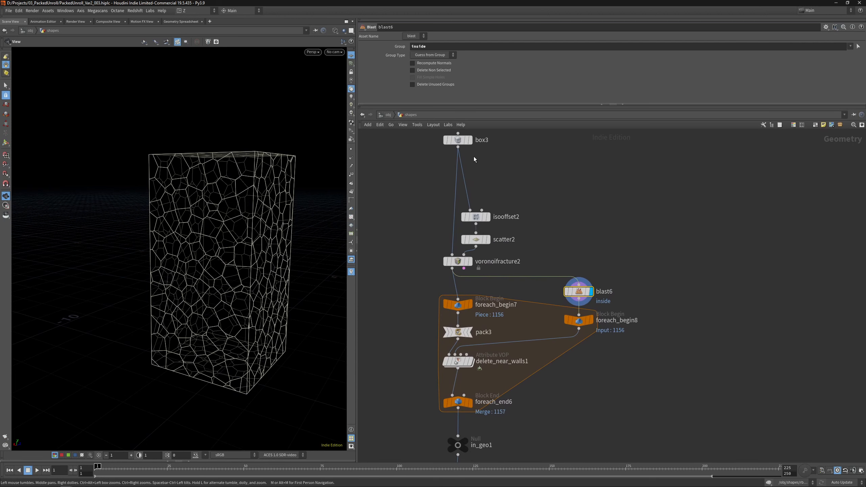
pyautogui.click(471, 362)
pyautogui.doubleClick(459, 362)
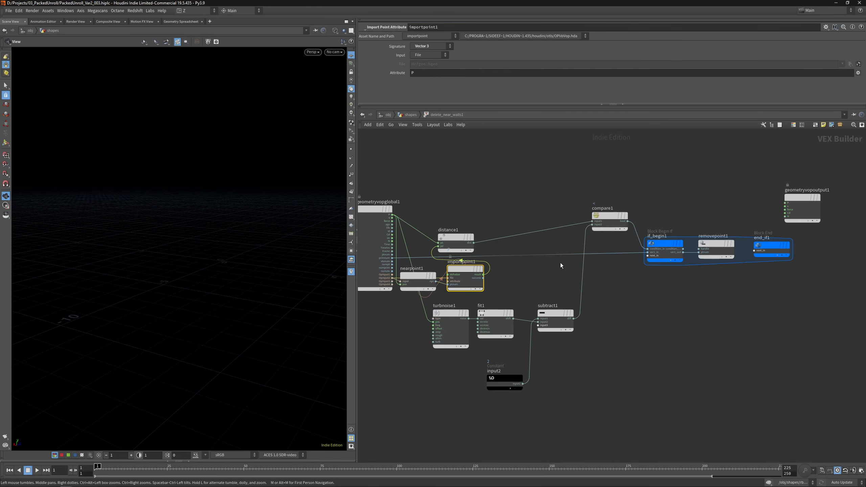
pyautogui.moveTo(561, 263); pyautogui.dragTo(564, 271, button='middle')
pyautogui.press('u')
pyautogui.scroll(-3, 563, 271)
# Display in_geo1 framed in the viewport, then the sort node further down the shapes network.
pyautogui.click(506, 348)
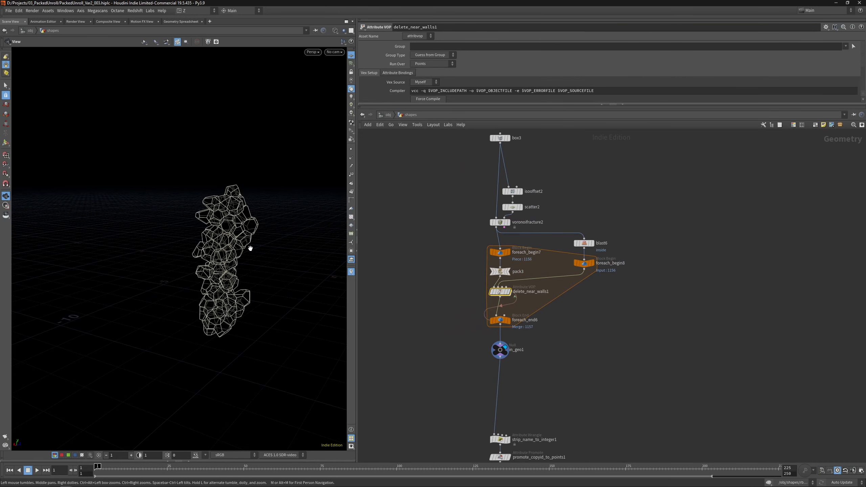
pyautogui.press('f')
pyautogui.moveTo(230, 253)
pyautogui.mouseDown()
pyautogui.moveTo(253, 237)
pyautogui.moveTo(362, 236)
pyautogui.moveTo(272, 238)
pyautogui.mouseUp()
pyautogui.moveTo(589, 440); pyautogui.dragTo(588, 325, button='middle')
pyautogui.moveTo(555, 403); pyautogui.dragTo(580, 283, button='middle')
pyautogui.press('r')
pyautogui.click(526, 266)
pyautogui.click(526, 266)
pyautogui.scroll(1, 553, 348)
pyautogui.moveTo(553, 348); pyautogui.dragTo(558, 316, button='middle')
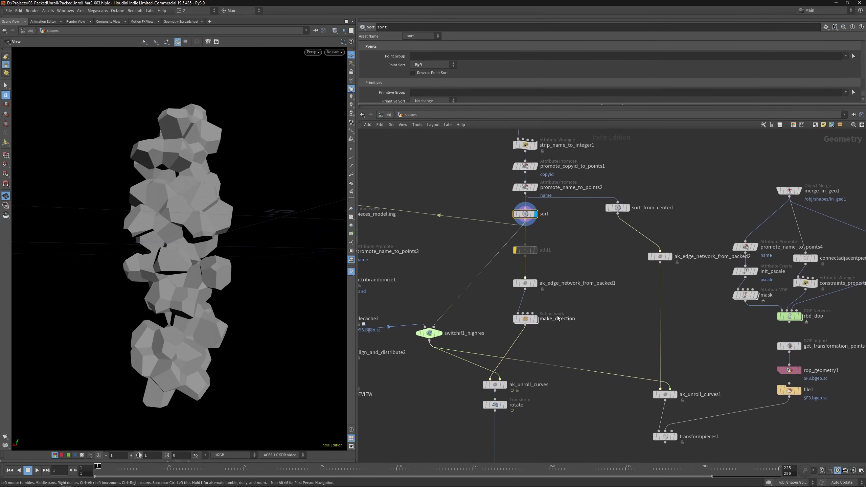
# Display ak_edge_network_from_packed1, then ak_unroll_curves, and scrub the unroll animation to frame 96.
pyautogui.press('r')
pyautogui.click(532, 284)
pyautogui.click(531, 284)
pyautogui.moveTo(495, 387); pyautogui.dragTo(517, 338, button='middle')
pyautogui.scroll(4, 517, 337)
pyautogui.press('r')
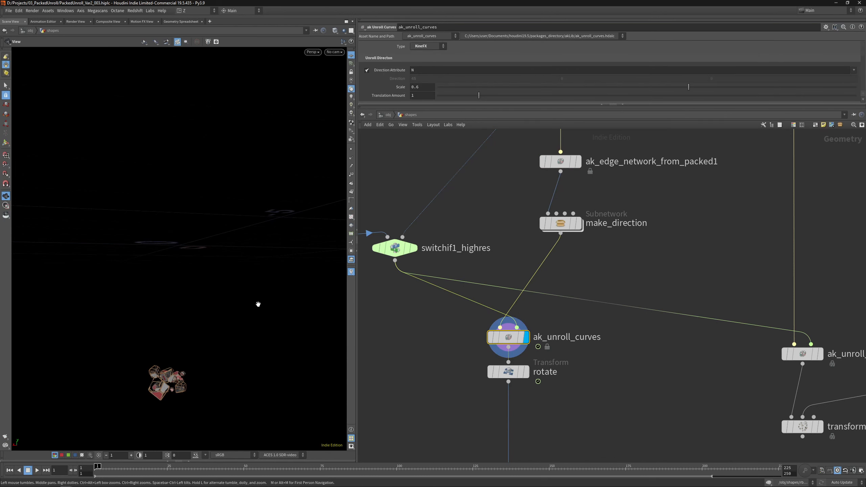
pyautogui.scroll(-5, 485, 321)
pyautogui.click(335, 467)
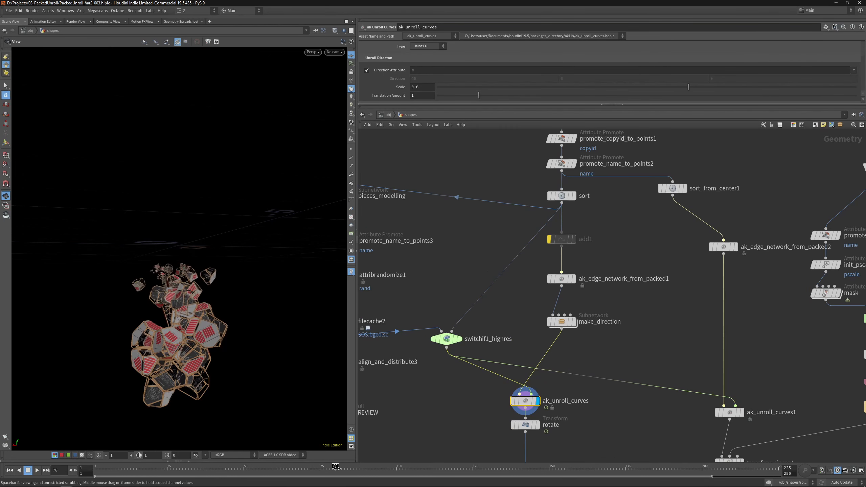
pyautogui.moveTo(335, 467); pyautogui.dragTo(385, 471)
# Inspect the node information of filecache2, including its point attributes.
pyautogui.moveTo(514, 222); pyautogui.dragTo(567, 229, button='middle')
pyautogui.scroll(-1, 567, 229)
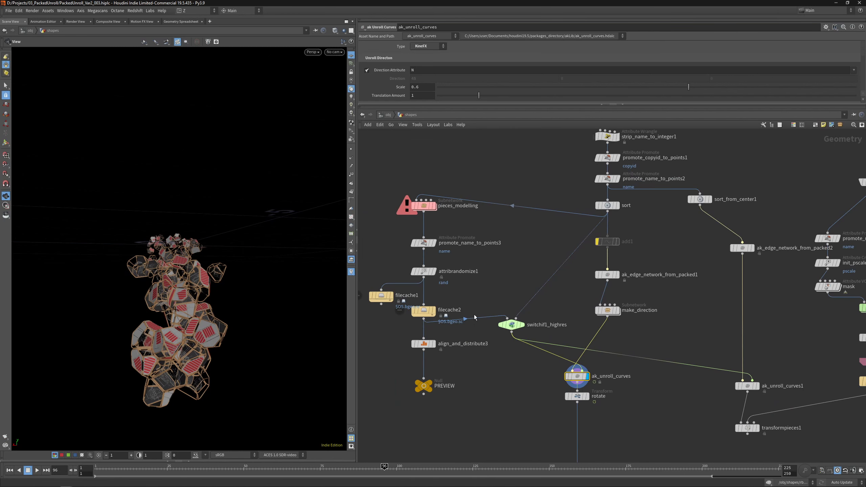
pyautogui.middleClick(424, 322)
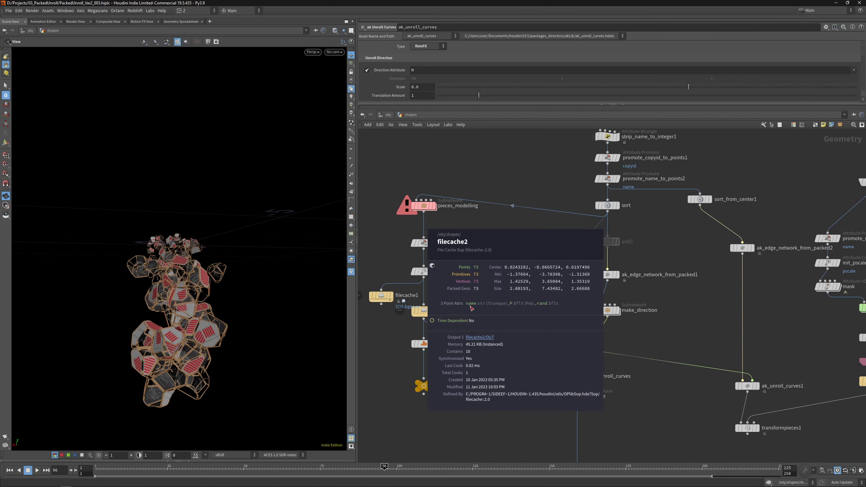
pyautogui.scroll(-1, 424, 297)
pyautogui.moveTo(165, 253); pyautogui.dragTo(181, 275, button='middle')
pyautogui.scroll(-1, 181, 275)
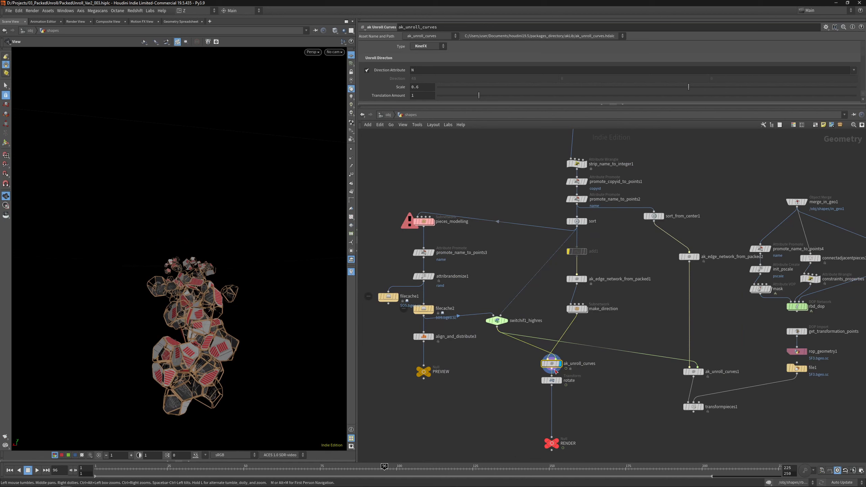
# Enlarge the parameter area so the Unroll Animation settings of ak_unroll_curves can be read.
pyautogui.scroll(2, 553, 365)
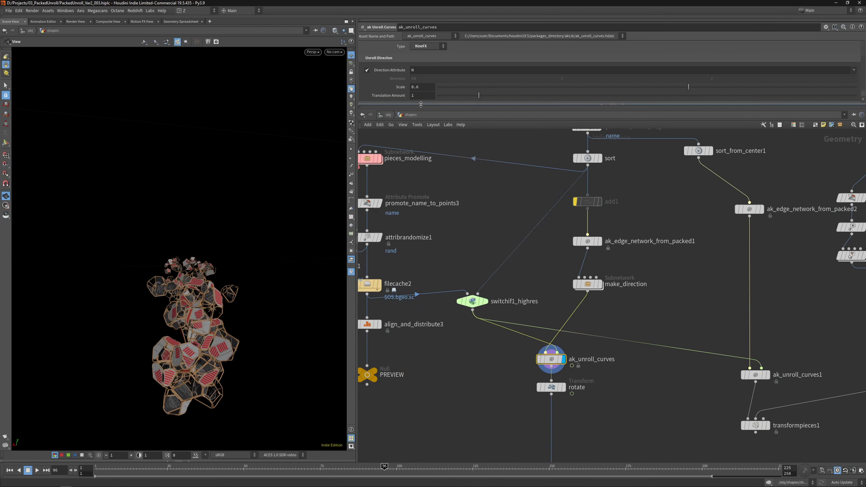
pyautogui.moveTo(422, 104); pyautogui.dragTo(434, 169)
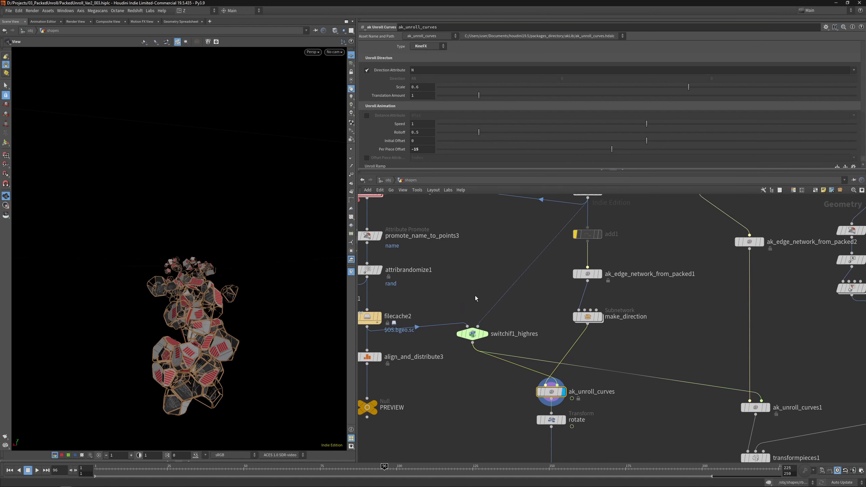
pyautogui.moveTo(474, 295); pyautogui.dragTo(540, 315, button='middle')
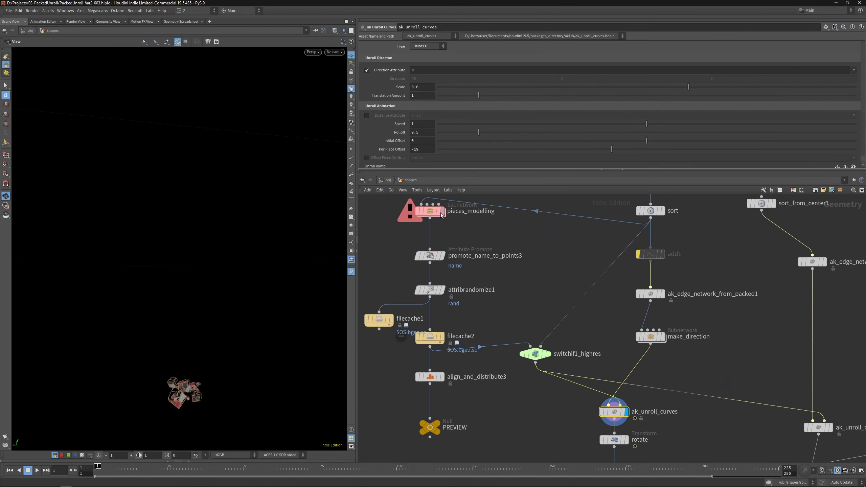
# Enter the pieces_modelling subnetwork and display its incoming packed pieces framed in the viewport.
pyautogui.doubleClick(430, 210)
pyautogui.scroll(-10, 481, 296)
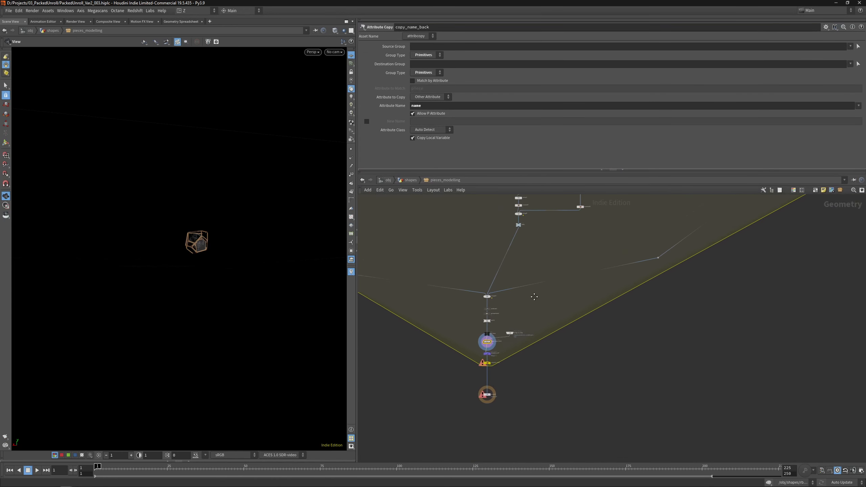
pyautogui.moveTo(512, 276); pyautogui.dragTo(545, 353, button='middle')
pyautogui.scroll(-2, 567, 242)
pyautogui.moveTo(567, 242); pyautogui.dragTo(534, 390, button='middle')
pyautogui.scroll(6, 519, 236)
pyautogui.click(516, 203)
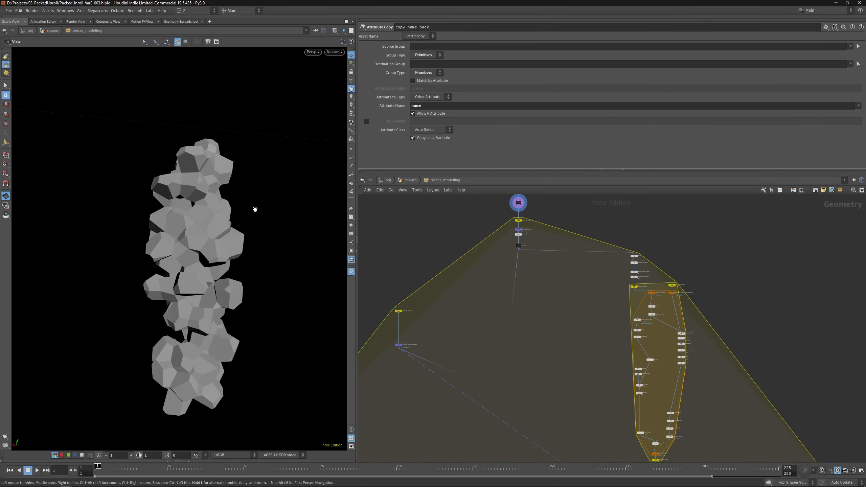
pyautogui.press('f')
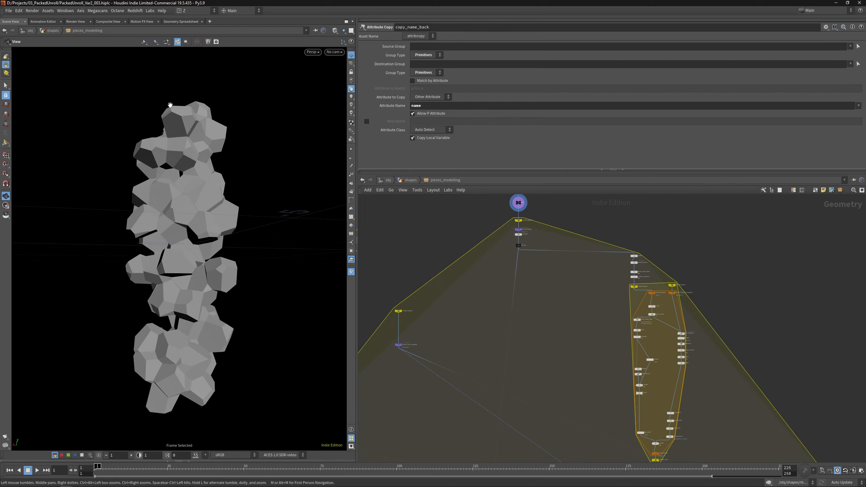
pyautogui.moveTo(183, 106); pyautogui.dragTo(179, 112)
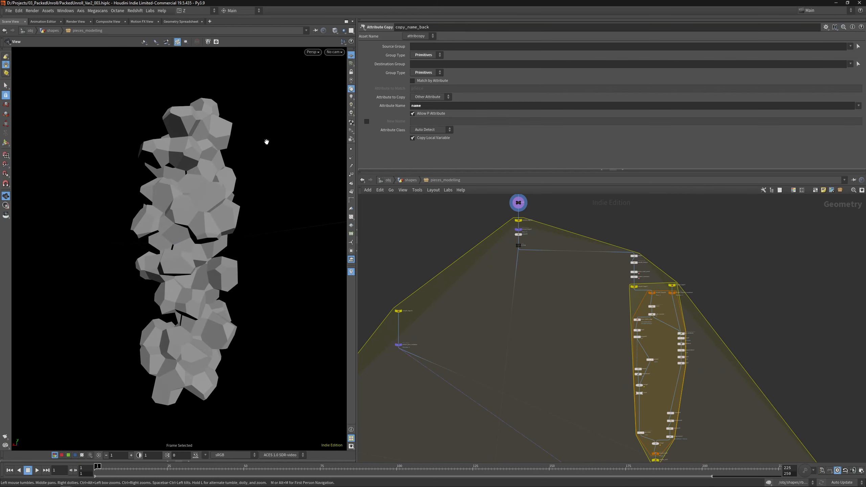
# Display unpack1 inside the loop and examine the single polyhedral piece framed in wireframe.
pyautogui.scroll(3, 524, 235)
pyautogui.click(514, 233)
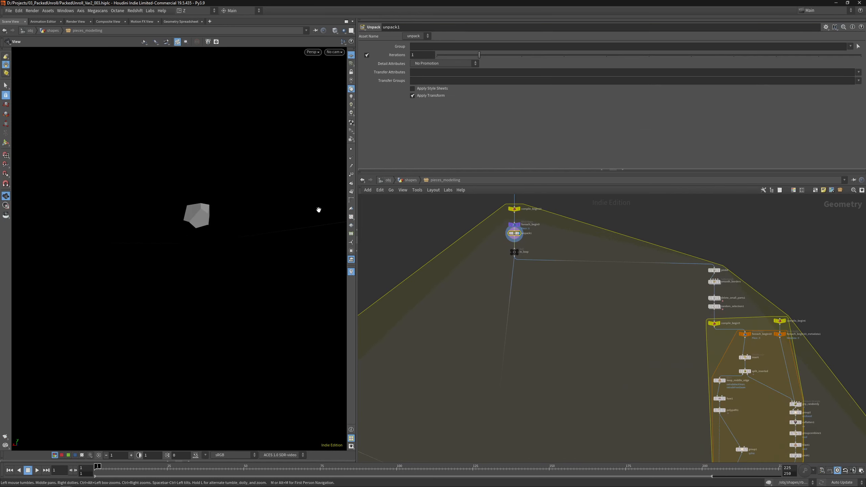
pyautogui.press('f')
pyautogui.press('w')
pyautogui.moveTo(222, 190); pyautogui.dragTo(250, 193)
pyautogui.scroll(-5, 522, 330)
pyautogui.moveTo(496, 358); pyautogui.dragTo(490, 303, button='middle')
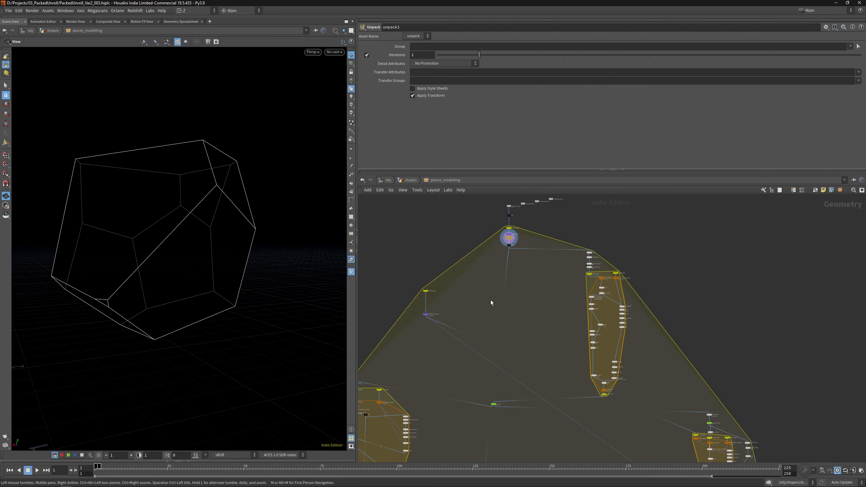
# Display the end of the compile block that models the tubular edge frame and view it shaded from another angle.
pyautogui.moveTo(433, 346); pyautogui.dragTo(469, 282, button='middle')
pyautogui.scroll(-2, 456, 253)
pyautogui.moveTo(460, 361); pyautogui.dragTo(500, 249, button='middle')
pyautogui.scroll(2, 600, 245)
pyautogui.press('r')
pyautogui.click(498, 233)
pyautogui.scroll(1, 455, 275)
pyautogui.press('r')
pyautogui.click(378, 373)
pyautogui.moveTo(388, 374); pyautogui.dragTo(401, 355, button='middle')
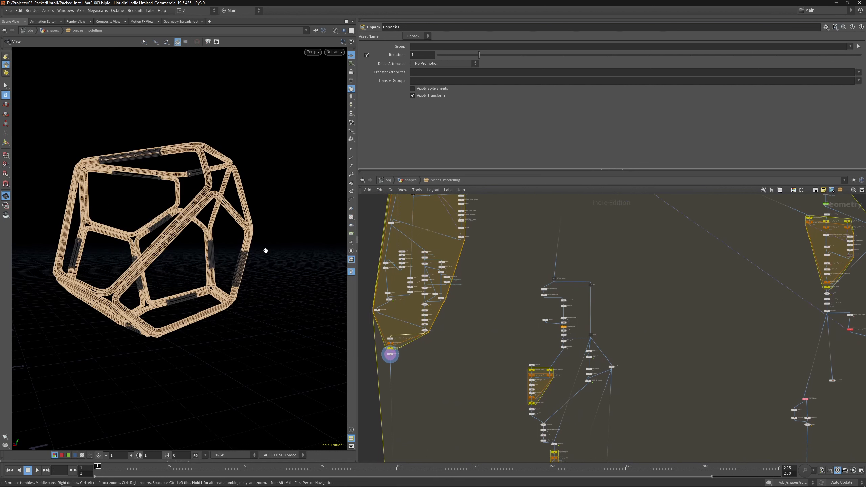
pyautogui.press('w')
pyautogui.moveTo(266, 251); pyautogui.dragTo(236, 202)
# Display the outputs of the inner and side panel branches in turn, and orbit around the striped red panels.
pyautogui.moveTo(520, 408); pyautogui.dragTo(474, 294, button='middle')
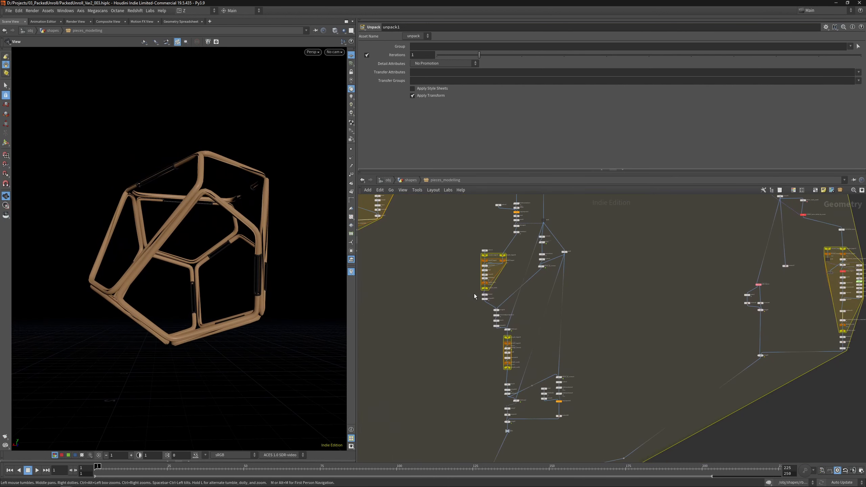
pyautogui.click(508, 423)
pyautogui.click(761, 356)
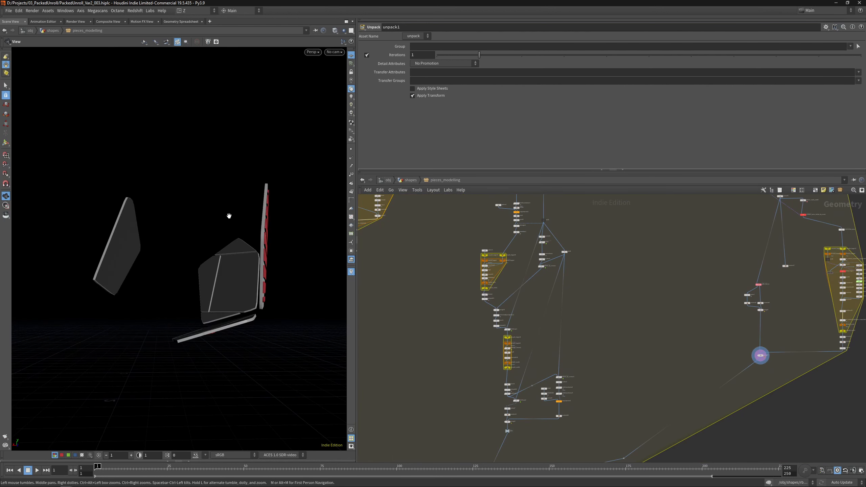
pyautogui.press('w')
pyautogui.press('w')
pyautogui.moveTo(253, 228); pyautogui.dragTo(304, 220)
pyautogui.scroll(-2, 574, 394)
pyautogui.moveTo(574, 394); pyautogui.dragTo(617, 299, button='middle')
# Display merge12, then groupdelete2, and view the combined frame, panels and inner web centred in the viewport.
pyautogui.scroll(3, 568, 368)
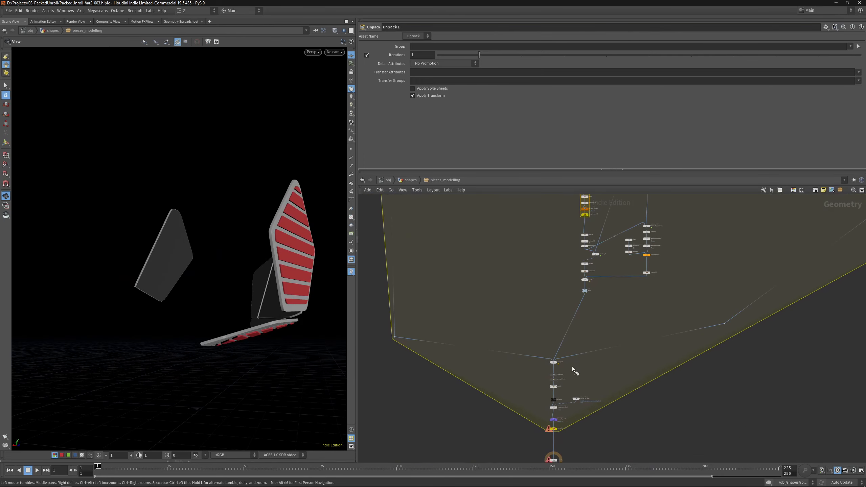
pyautogui.click(554, 362)
pyautogui.moveTo(250, 264); pyautogui.dragTo(307, 252)
pyautogui.scroll(3, 555, 385)
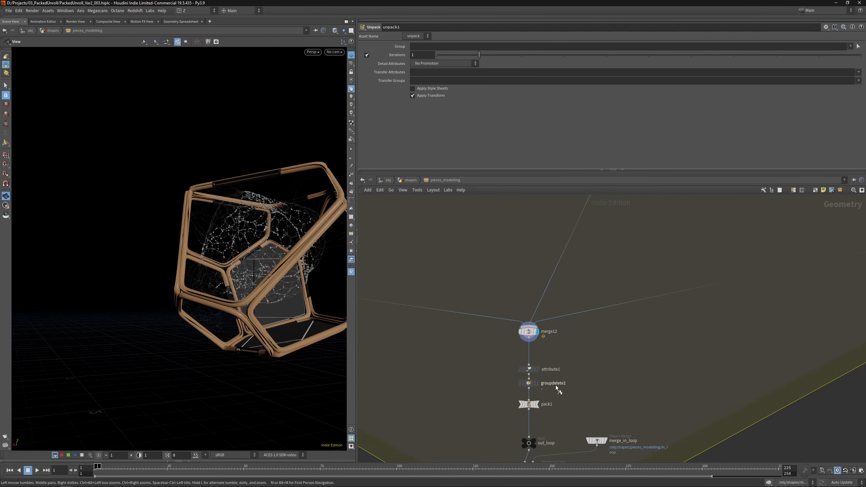
pyautogui.moveTo(345, 268); pyautogui.dragTo(255, 248, button='middle')
pyautogui.scroll(3, 571, 395)
pyautogui.moveTo(571, 390); pyautogui.dragTo(585, 294, button='middle')
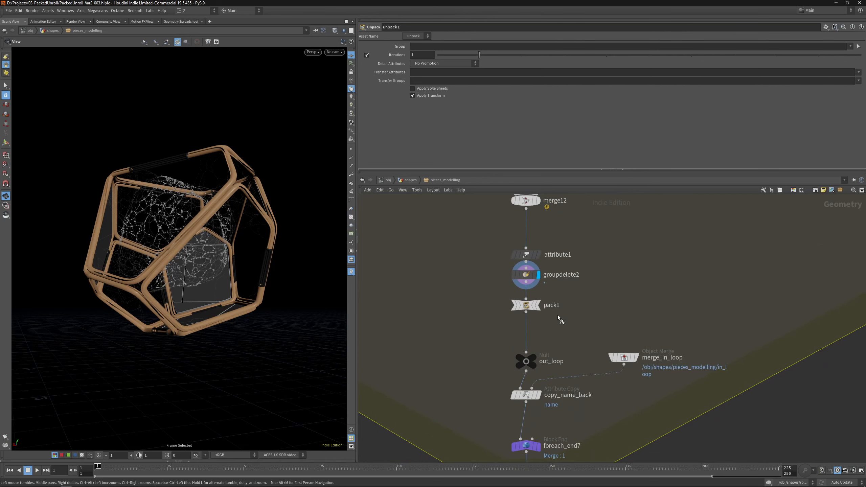
# Display pack1 and inspect its node information for the remaining point attributes.
pyautogui.click(538, 305)
pyautogui.click(530, 307)
pyautogui.moveTo(530, 308); pyautogui.dragTo(586, 307, button='middle')
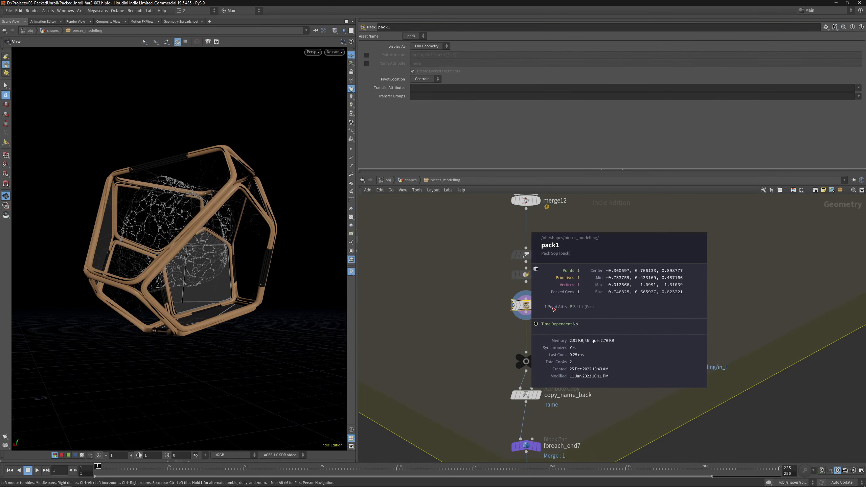
# Display the out_loop null and move copy_name_back slightly lower beneath it.
pyautogui.scroll(-1, 550, 324)
pyautogui.moveTo(552, 355); pyautogui.dragTo(487, 307, button='middle')
pyautogui.scroll(3, 472, 306)
pyautogui.press('r')
pyautogui.click(471, 301)
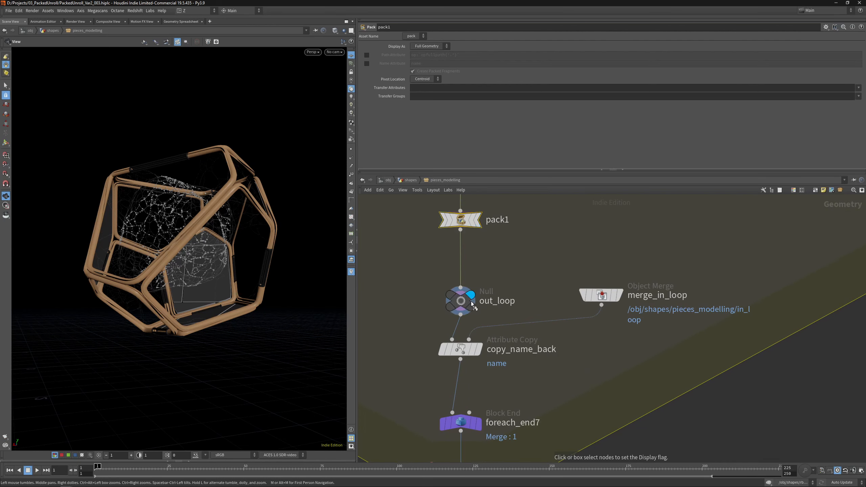
pyautogui.click(465, 302)
pyautogui.moveTo(462, 350); pyautogui.dragTo(462, 361)
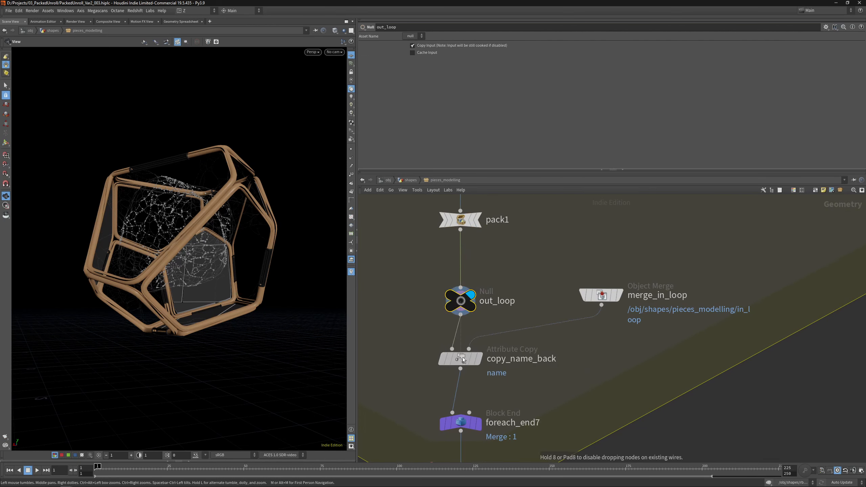
# Trace the merge_in_loop reference back to the in_loop null and inspect that node's name primitive attribute.
pyautogui.click(602, 301)
pyautogui.scroll(-6, 579, 300)
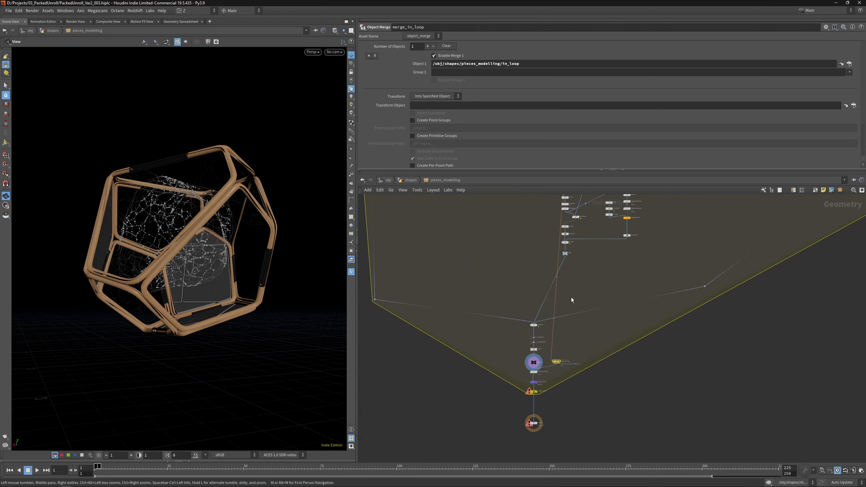
pyautogui.moveTo(571, 297); pyautogui.dragTo(567, 418, button='middle')
pyautogui.scroll(-5, 566, 418)
pyautogui.moveTo(578, 199); pyautogui.dragTo(555, 338, button='middle')
pyautogui.scroll(9, 544, 301)
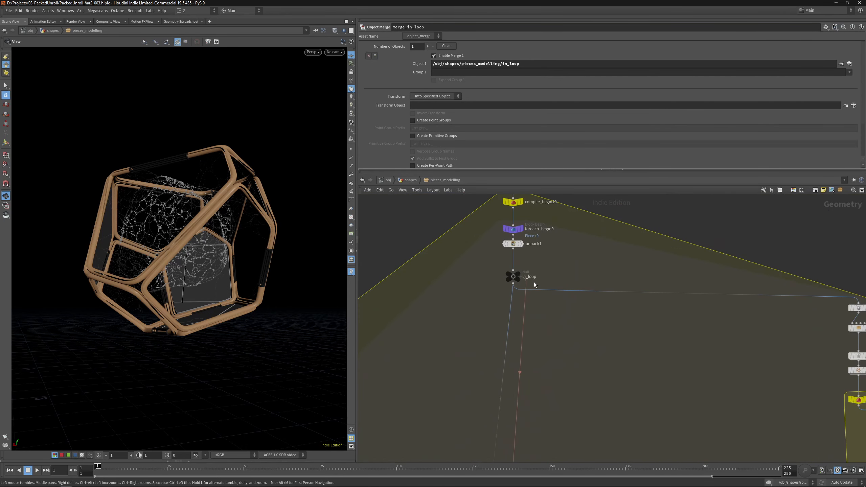
pyautogui.moveTo(475, 297); pyautogui.dragTo(577, 261)
pyautogui.middleClick(516, 284)
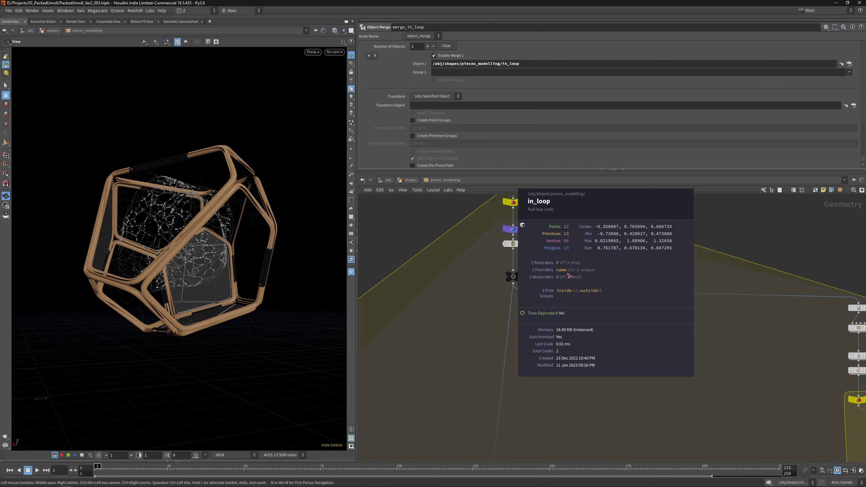
pyautogui.scroll(-5, 557, 272)
pyautogui.moveTo(557, 272); pyautogui.dragTo(545, 214, button='middle')
pyautogui.scroll(-7, 551, 371)
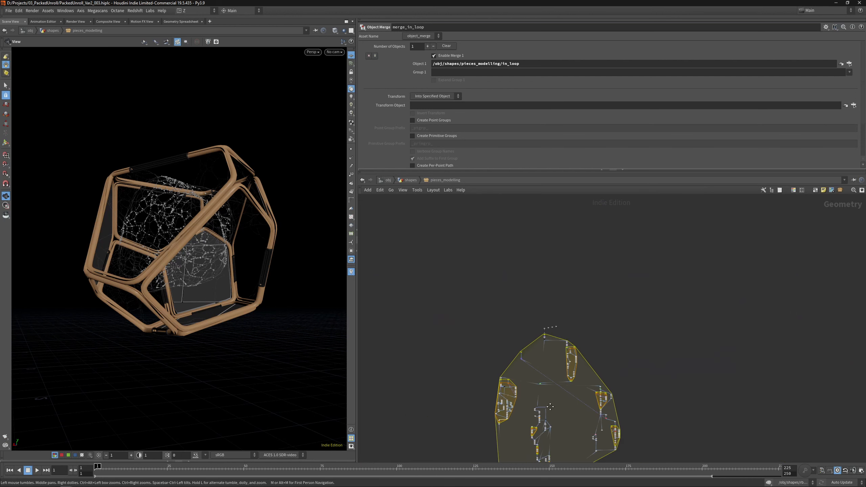
# Display copy_name_back at the end of the loop, then switch the display back to the out_loop null.
pyautogui.moveTo(550, 389); pyautogui.dragTo(540, 218, button='middle')
pyautogui.scroll(3, 535, 342)
pyautogui.scroll(5, 524, 298)
pyautogui.moveTo(524, 298); pyautogui.dragTo(523, 309, button='middle')
pyautogui.scroll(8, 494, 262)
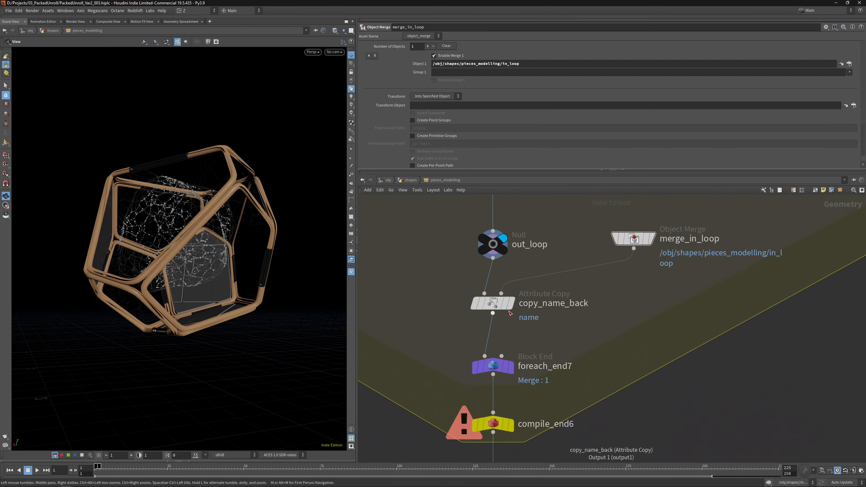
pyautogui.click(502, 312)
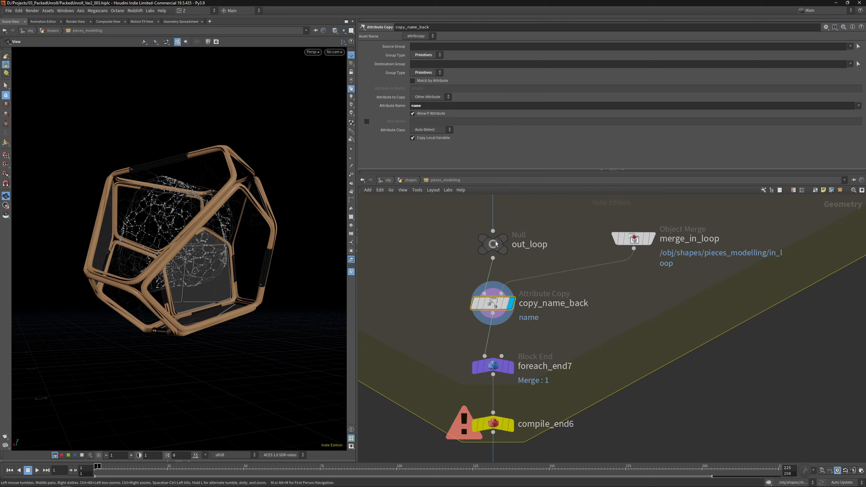
pyautogui.click(502, 237)
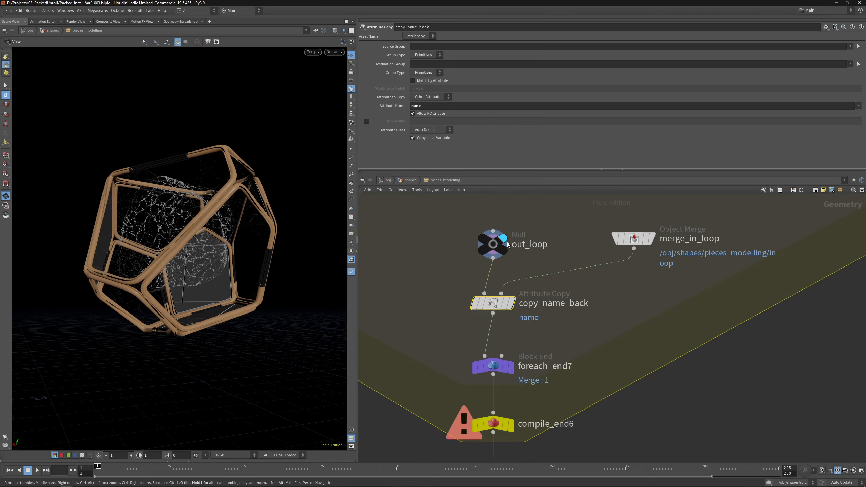
# Inspect the out_loop null, then display copy_name_back and move it slightly closer beneath out_loop.
pyautogui.scroll(-4, 512, 236)
pyautogui.moveTo(529, 204); pyautogui.dragTo(518, 290, button='middle')
pyautogui.middleClick(486, 279)
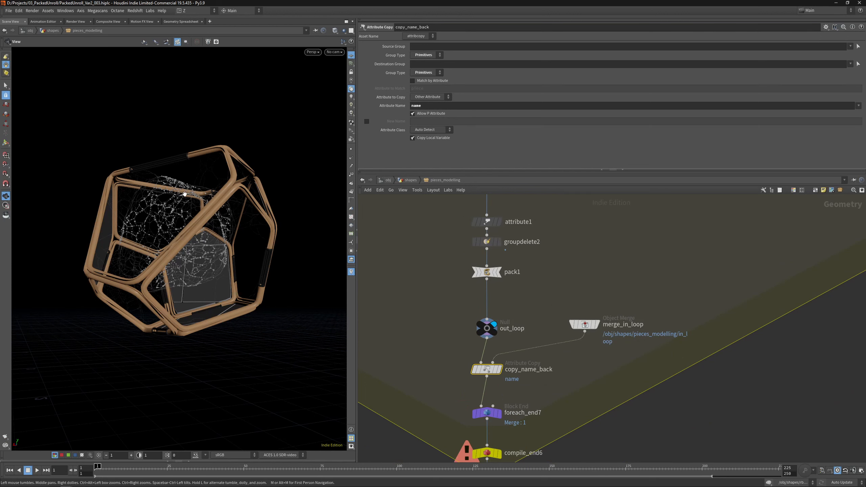
pyautogui.moveTo(531, 407); pyautogui.dragTo(534, 352, button='middle')
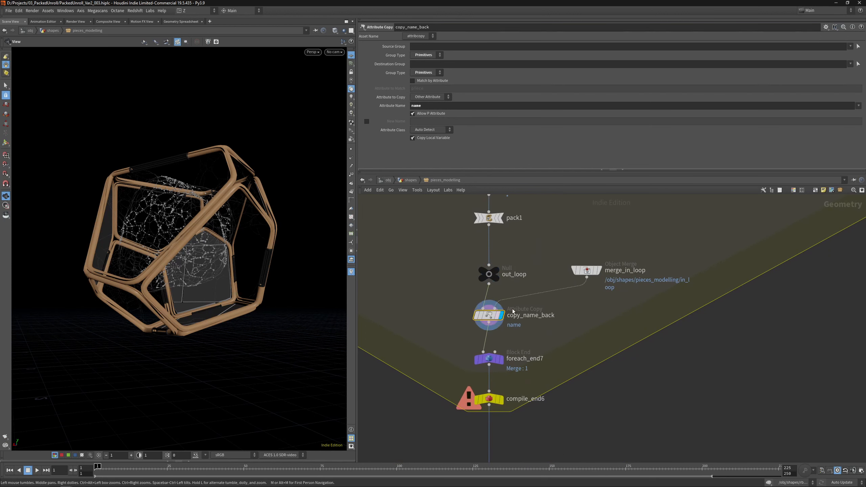
pyautogui.moveTo(488, 316)
pyautogui.moveTo(488, 314); pyautogui.dragTo(489, 305)
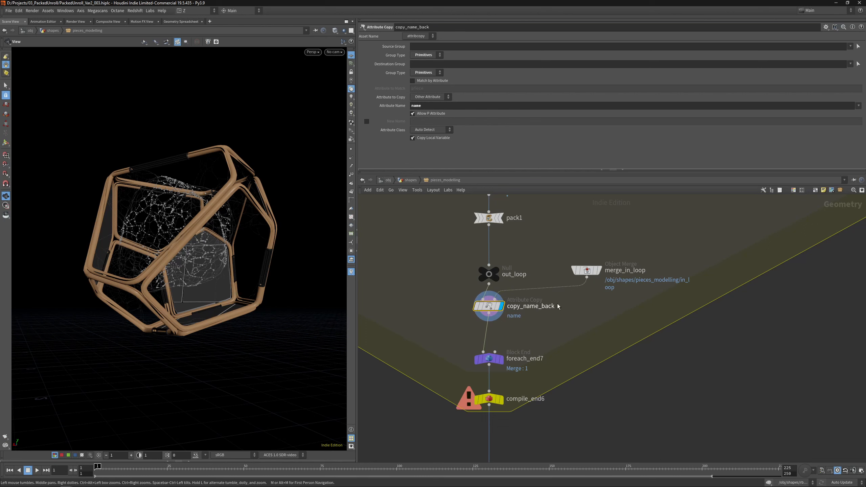
# Compare the name primitive attribute of merge_in_loop and copy_name_back in the geometry spreadsheet, then close it.
pyautogui.click(570, 266)
pyautogui.click(515, 217)
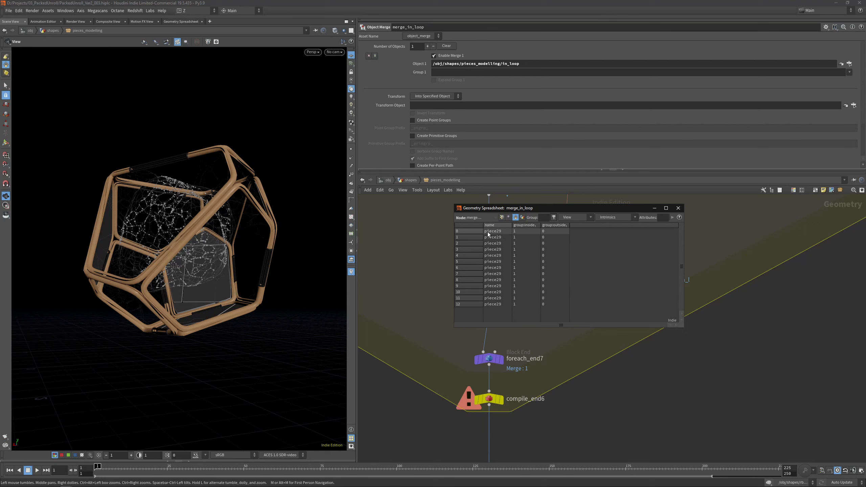
pyautogui.click(489, 304)
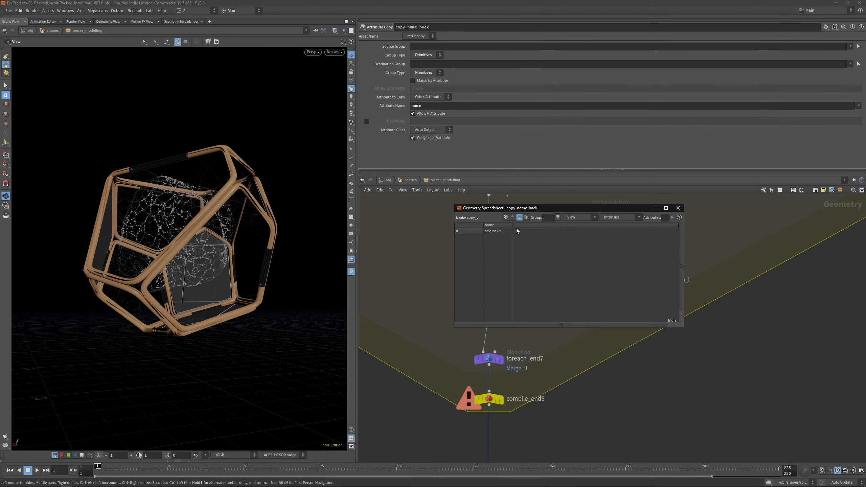
pyautogui.click(679, 208)
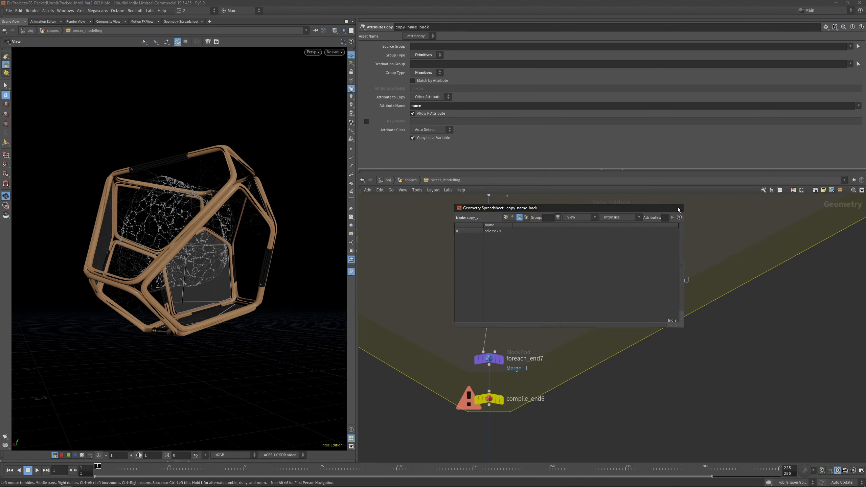
# Return to the shapes network, select ak_unroll_curves and frame its geometry in the viewport.
pyautogui.moveTo(547, 246); pyautogui.dragTo(551, 270, button='middle')
pyautogui.click(411, 181)
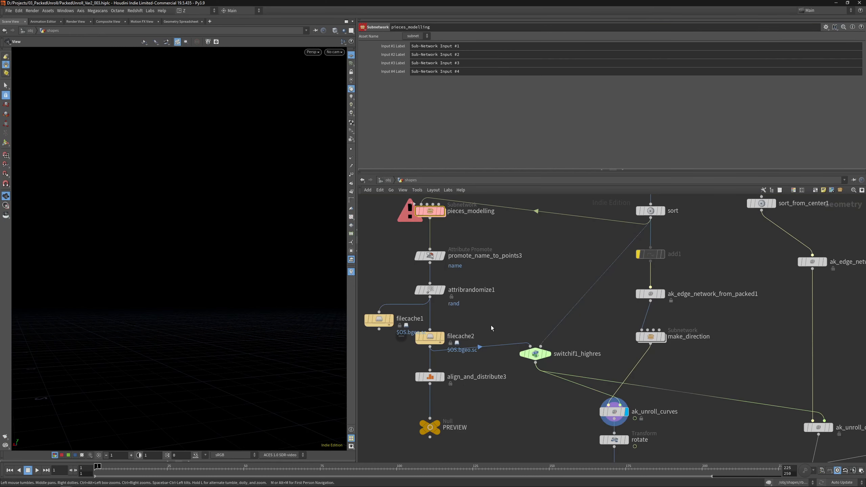
pyautogui.moveTo(491, 325); pyautogui.dragTo(464, 293, button='middle')
pyautogui.scroll(-2, 463, 290)
pyautogui.moveTo(506, 341); pyautogui.dragTo(567, 354)
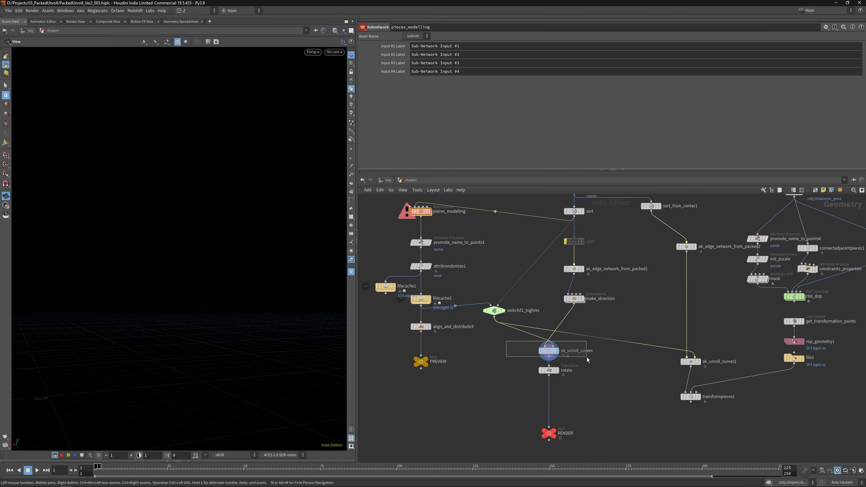
pyautogui.press('f')
pyautogui.moveTo(237, 256); pyautogui.dragTo(232, 350, button='middle')
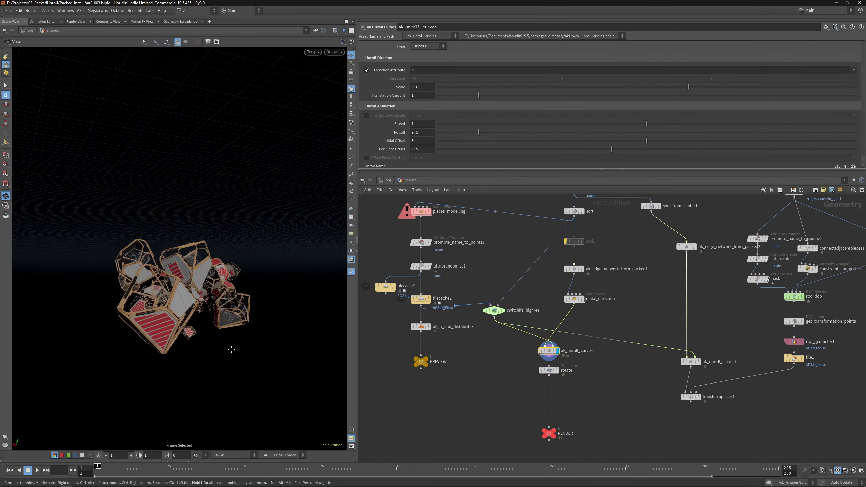
# Scrub the timeline to frame 72 and view the unrolled packed pieces from different angles.
pyautogui.moveTo(218, 470); pyautogui.dragTo(310, 468)
pyautogui.scroll(-8, 227, 317)
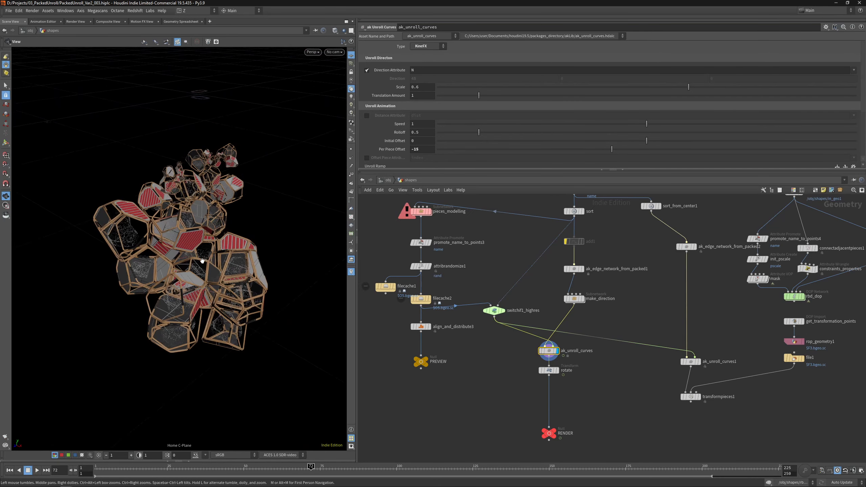
pyautogui.moveTo(527, 299); pyautogui.dragTo(517, 321, button='middle')
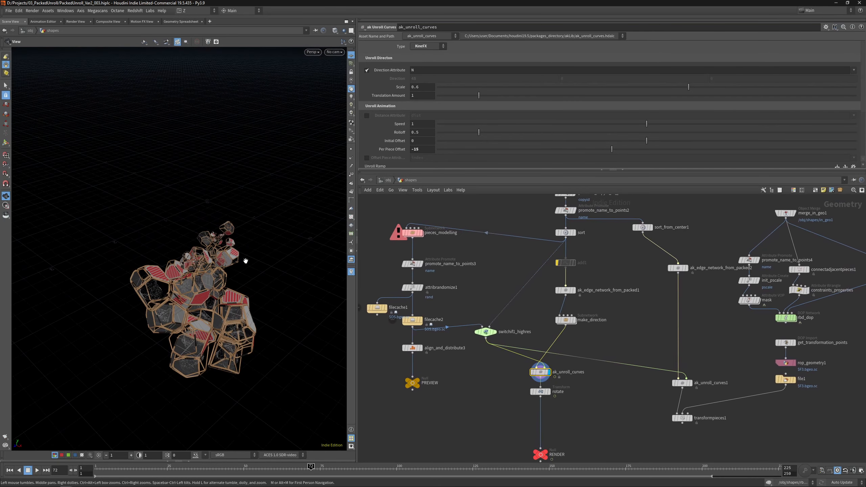
pyautogui.moveTo(245, 259); pyautogui.dragTo(226, 222)
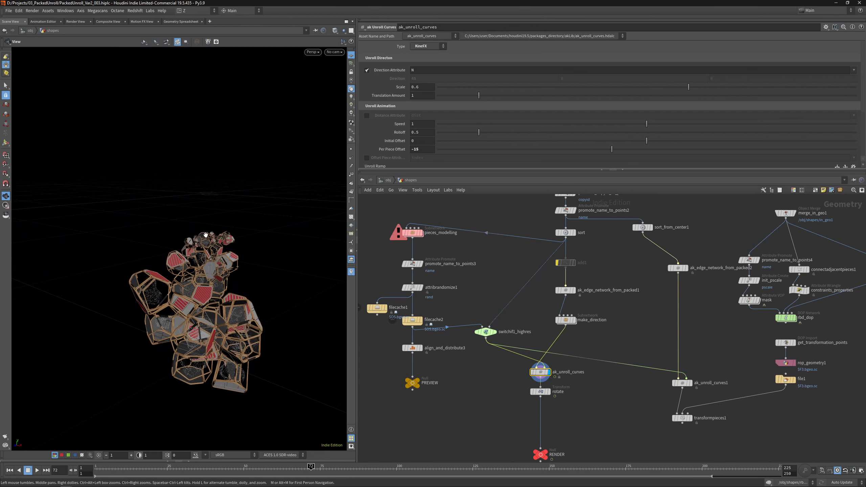
pyautogui.scroll(-5, 534, 312)
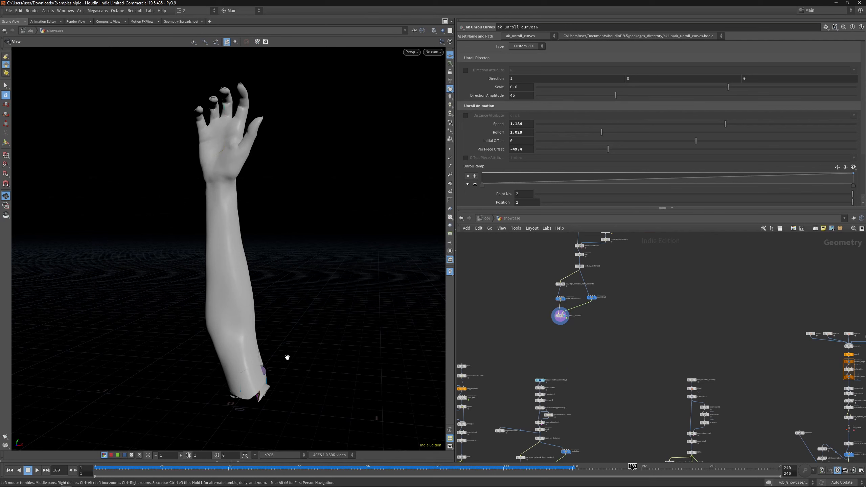
# Play the arm's unroll animation in the Examples scene, then return to the first frame.
pyautogui.press('Up')
pyautogui.scroll(-3, 246, 270)
pyautogui.moveTo(578, 352); pyautogui.dragTo(588, 342, button='middle')
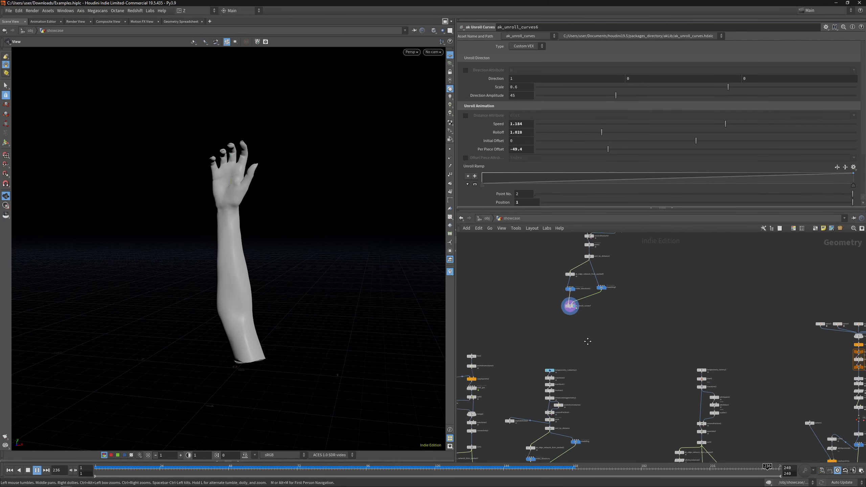
pyautogui.scroll(-3, 588, 342)
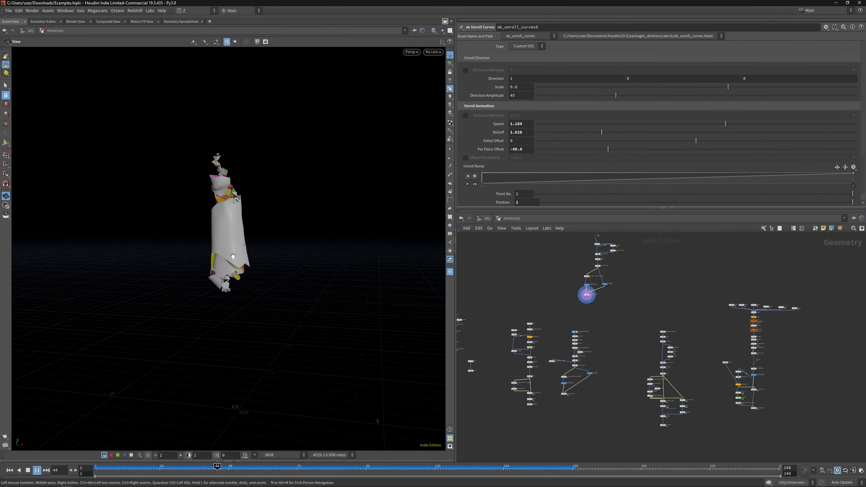
pyautogui.scroll(2, 527, 294)
pyautogui.moveTo(527, 294); pyautogui.dragTo(556, 290, button='middle')
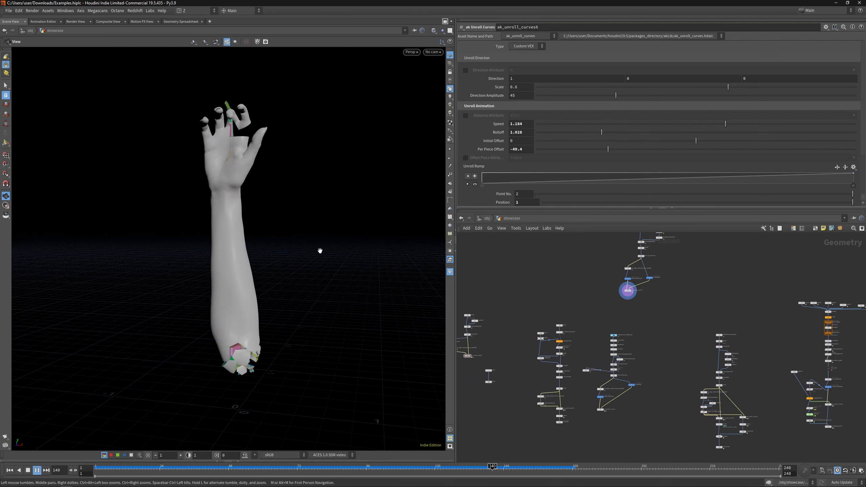
pyautogui.scroll(1, 676, 266)
pyautogui.moveTo(676, 265); pyautogui.dragTo(652, 305, button='middle')
pyautogui.hotkey('ctrl', 'Up')
# Set the Point Separation of pointsfromvolume3 in the hand setup to 0.075.
pyautogui.scroll(4, 648, 308)
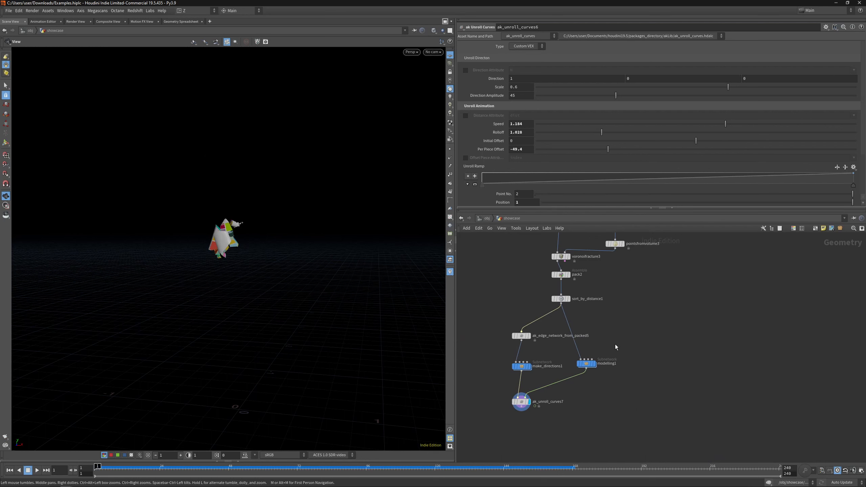
pyautogui.moveTo(602, 281); pyautogui.dragTo(599, 339, button='middle')
pyautogui.click(612, 302)
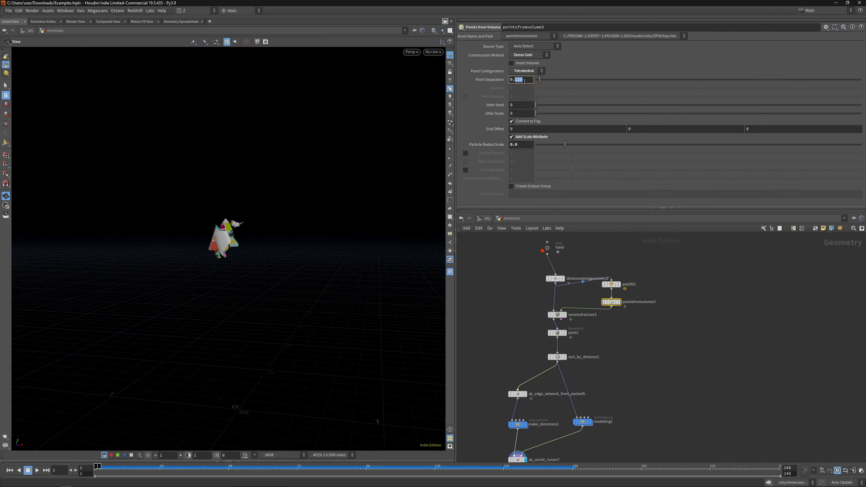
pyautogui.press('Return')
pyautogui.hotkey('alt', 'Tab')
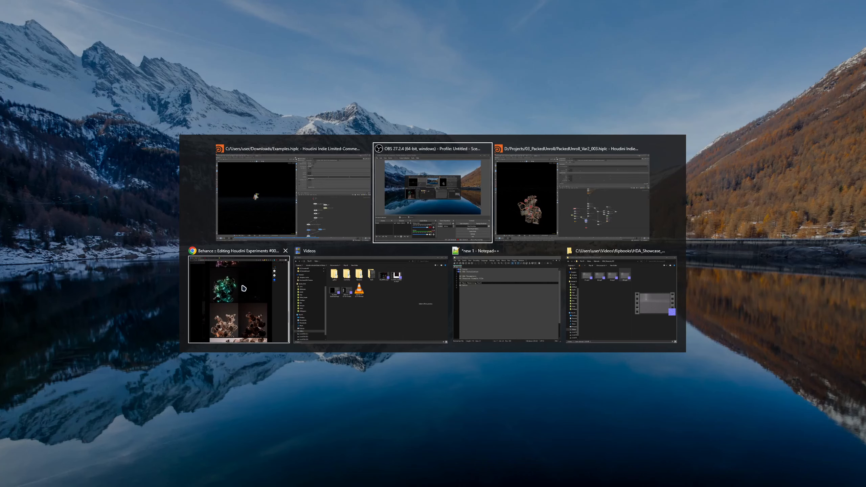
pyautogui.scroll(-4, 379, 285)
pyautogui.hotkey('alt', 'Tab')
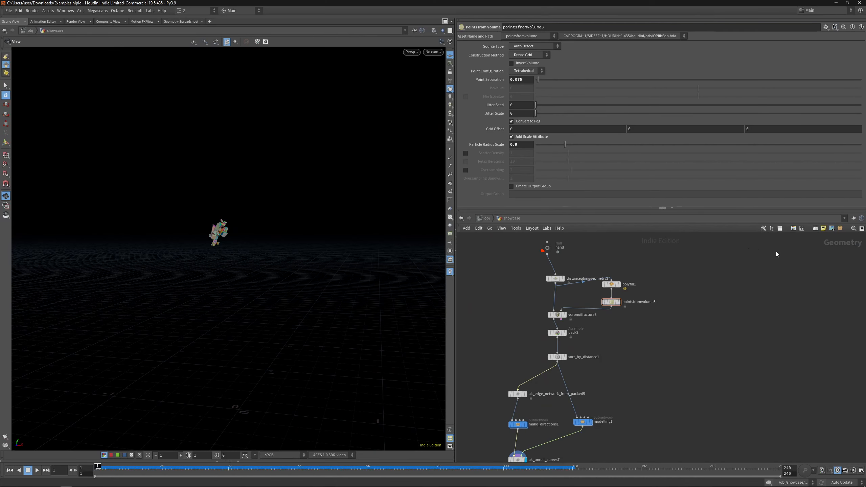
# Play the arm's unroll animation with the finer fracture, view it from another angle, and replay it from the start.
pyautogui.scroll(-3, 575, 338)
pyautogui.press('Up')
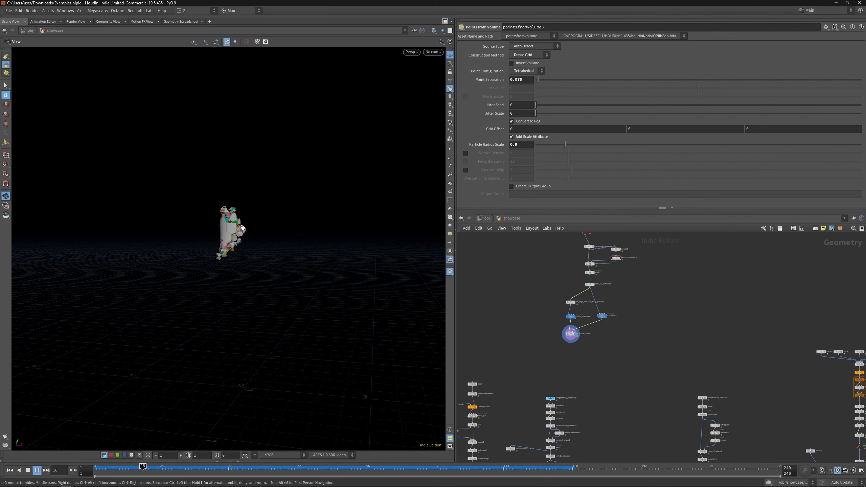
pyautogui.moveTo(216, 229); pyautogui.dragTo(254, 180)
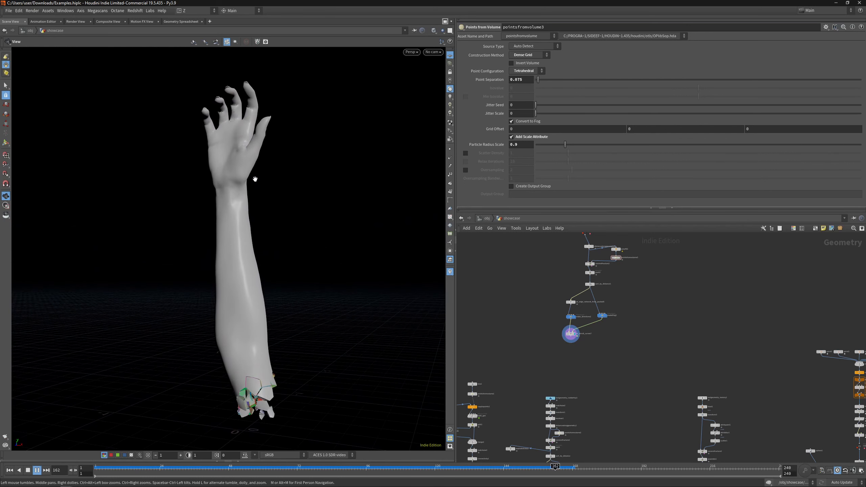
pyautogui.hotkey('ctrl', 'Up')
pyautogui.press('Up')
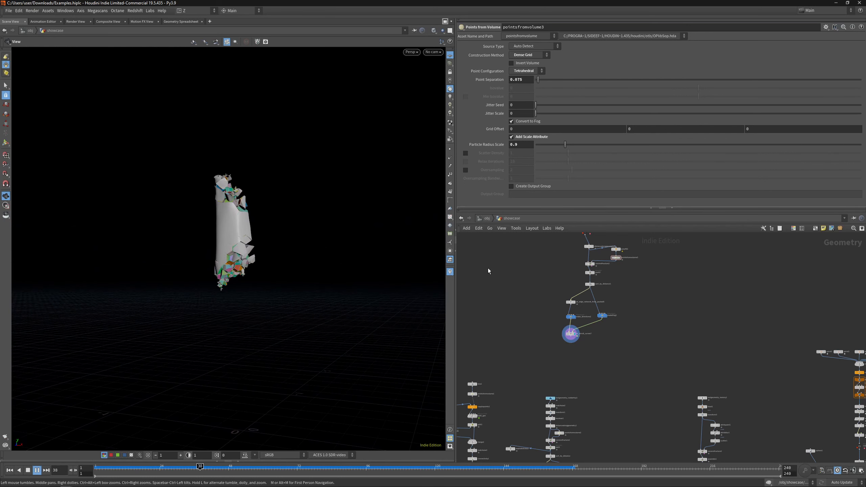
pyautogui.press('Up')
# Display the ak_unroll_curves node above transformpieces1 in the sphere-strand setup.
pyautogui.scroll(-4, 553, 388)
pyautogui.moveTo(515, 427); pyautogui.dragTo(574, 318, button='middle')
pyautogui.scroll(5, 577, 325)
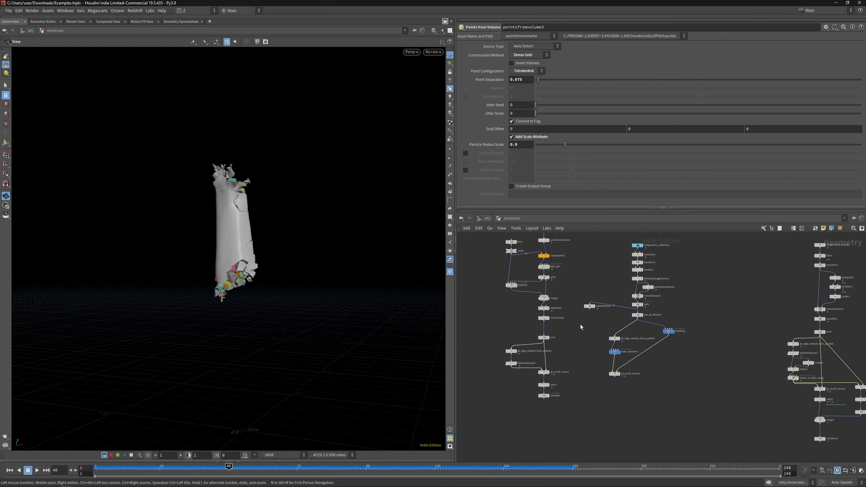
pyautogui.moveTo(801, 335); pyautogui.dragTo(494, 326, button='middle')
pyautogui.scroll(-2, 495, 326)
pyautogui.scroll(3, 644, 303)
pyautogui.press('r')
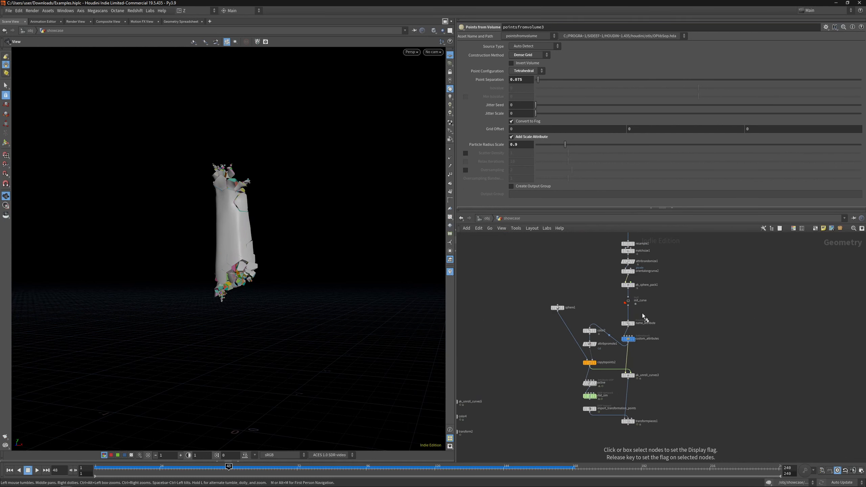
pyautogui.click(628, 301)
pyautogui.click(632, 375)
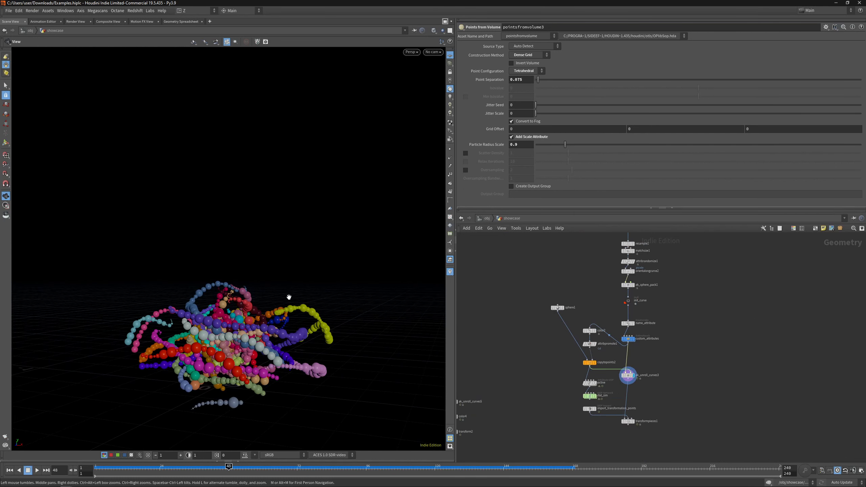
# Play the sphere-strand unroll animation and move the sphere node down beside the orange copytopoints node.
pyautogui.press('Up')
pyautogui.moveTo(284, 291); pyautogui.dragTo(337, 299)
pyautogui.scroll(-3, 337, 299)
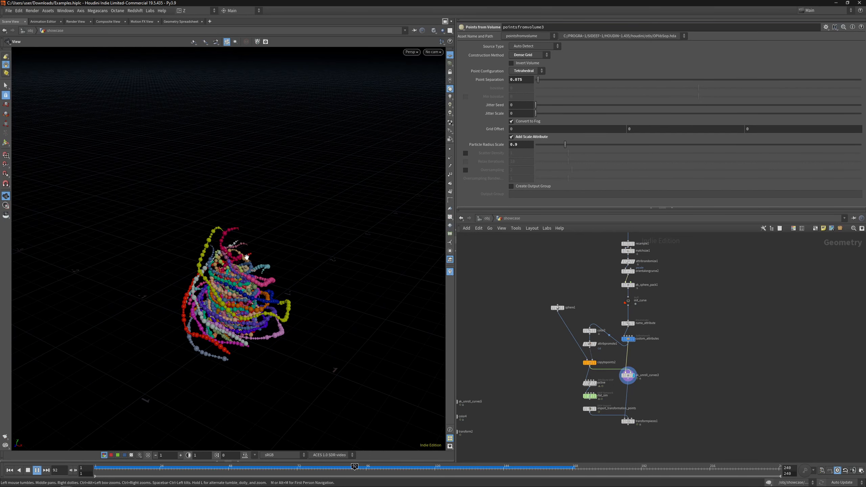
pyautogui.scroll(2, 559, 307)
pyautogui.moveTo(558, 306); pyautogui.dragTo(558, 362)
pyautogui.moveTo(520, 392); pyautogui.dragTo(616, 375, button='middle')
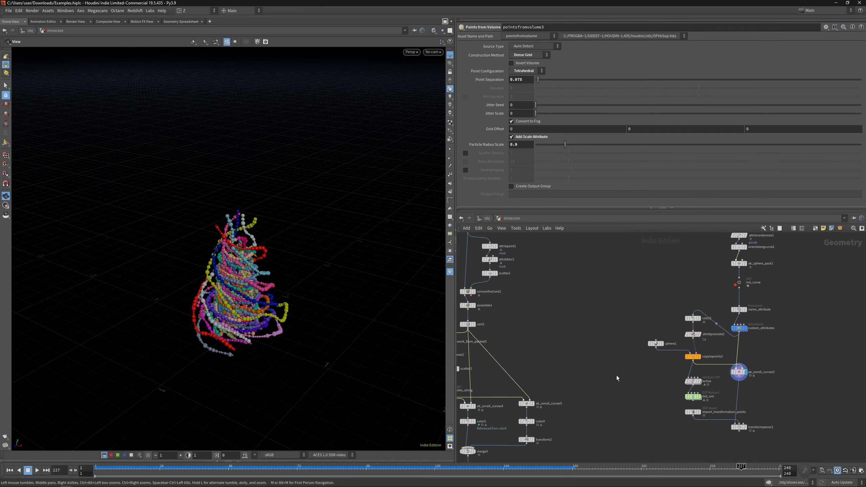
# Switch to Chrome and view the ak Edge Network & Unroll Curves HDA product page on Gumroad.
pyautogui.hotkey('alt', 'Tab')
pyautogui.click(402, 210)
pyautogui.click(358, 9)
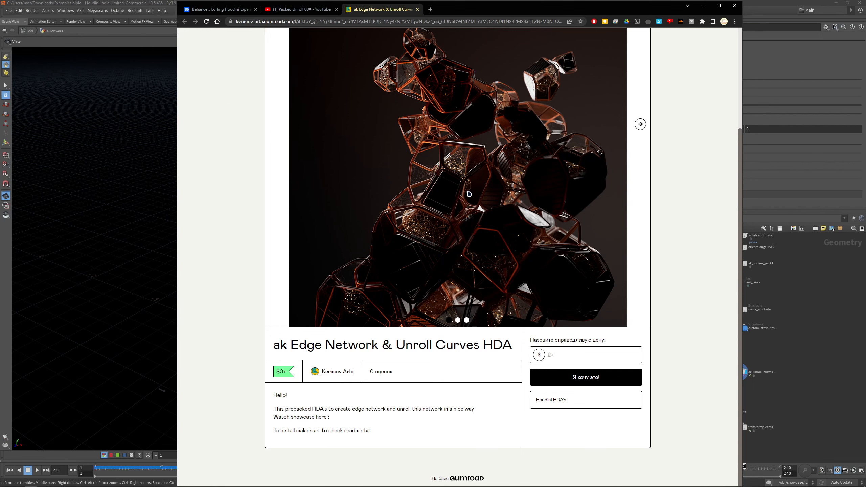
pyautogui.scroll(5, 469, 194)
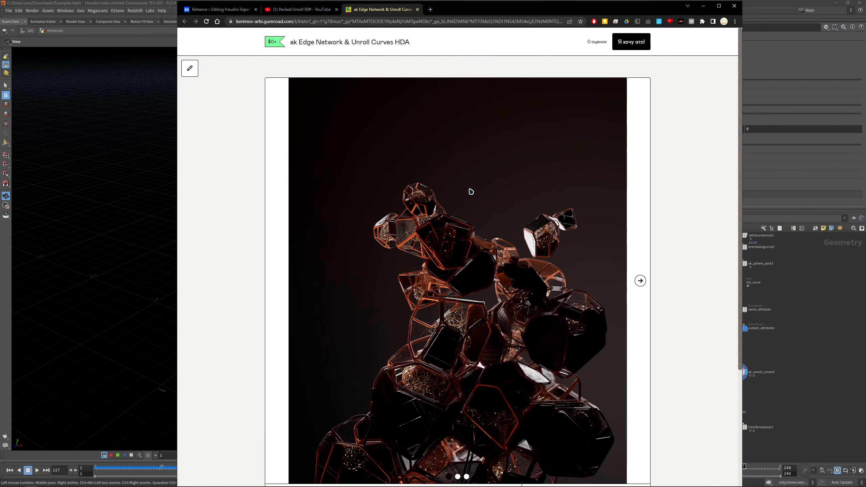
# Show the Behance project page Houdini Experiments #001, browsing its renders, embedded video and download note.
pyautogui.click(220, 10)
pyautogui.scroll(-14, 517, 131)
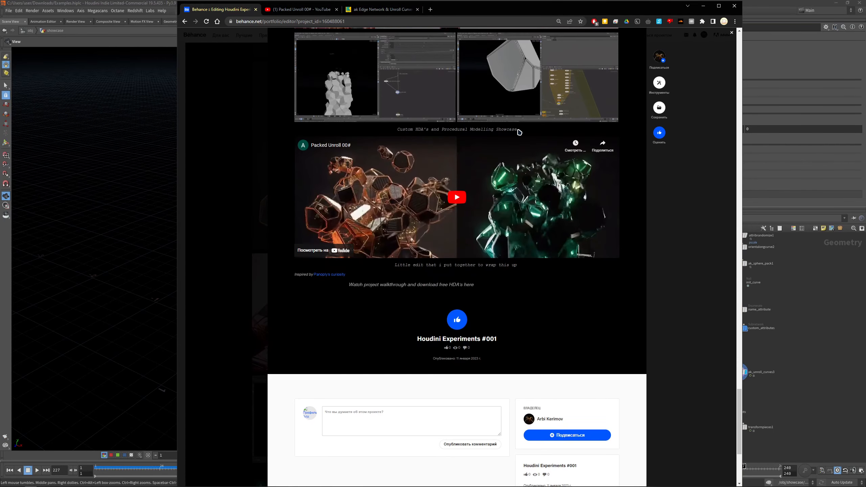
pyautogui.scroll(20, 517, 129)
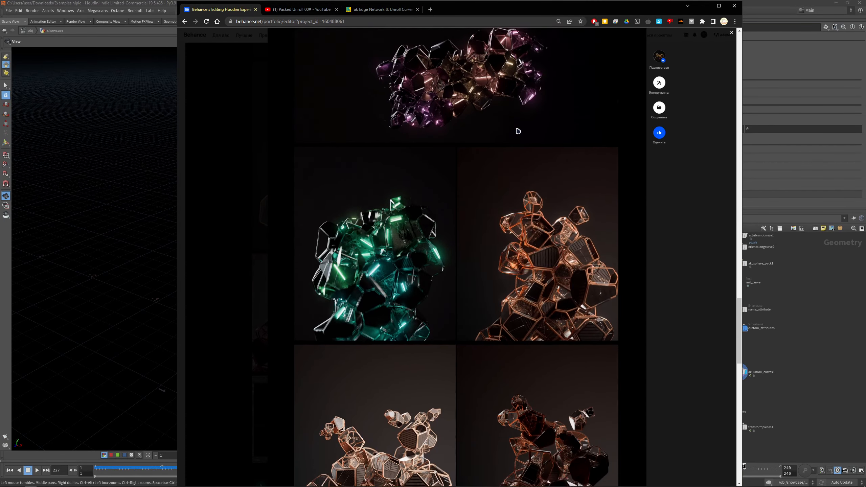
pyautogui.scroll(-15, 518, 129)
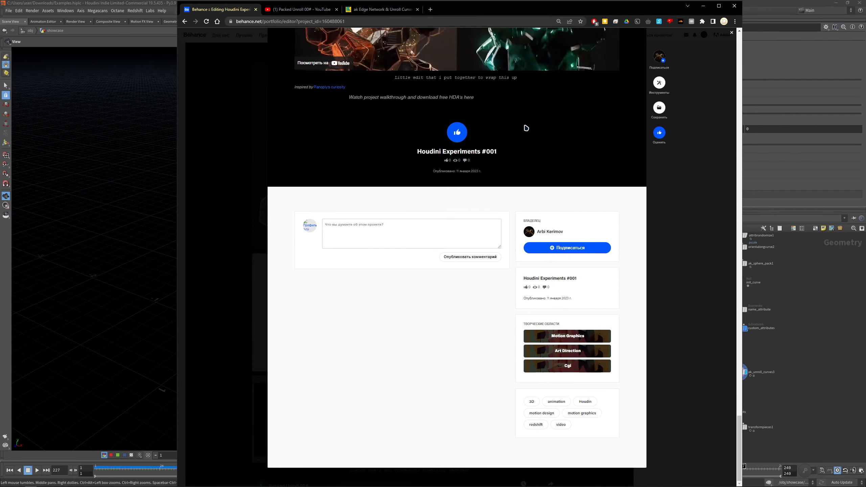